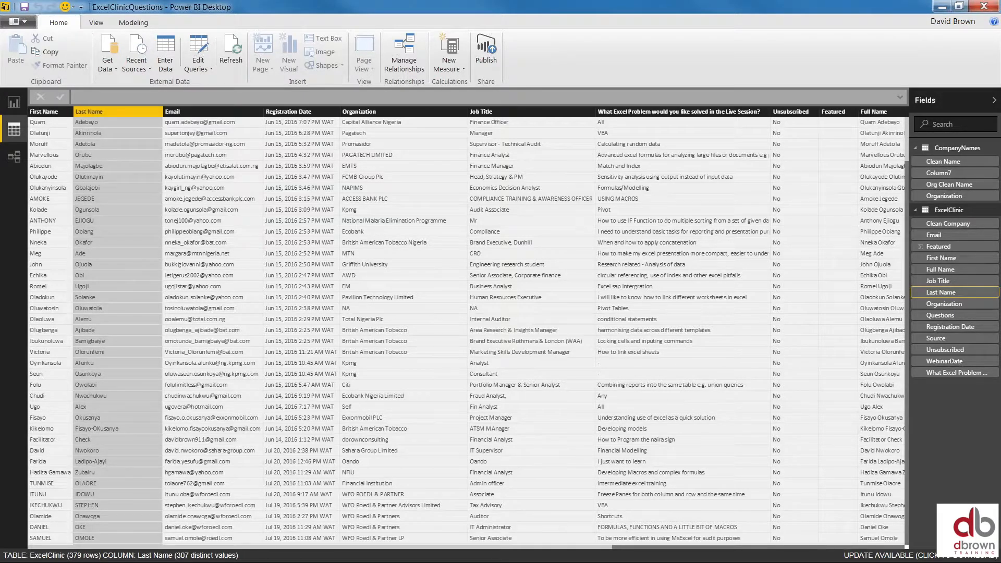
Return to the word-cloud report page and expand the Fields and Visualizations panes
click(14, 103)
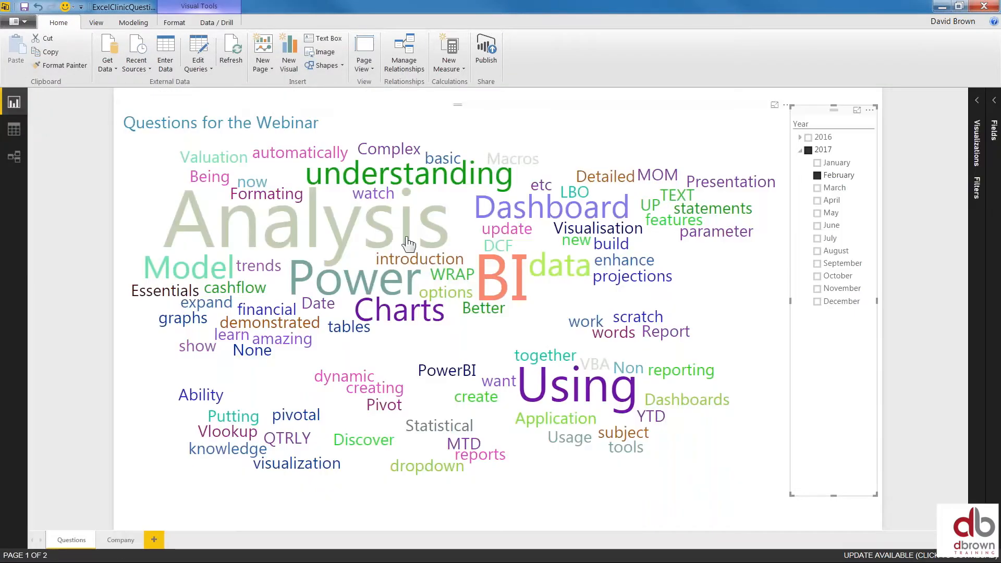
click(994, 110)
click(899, 107)
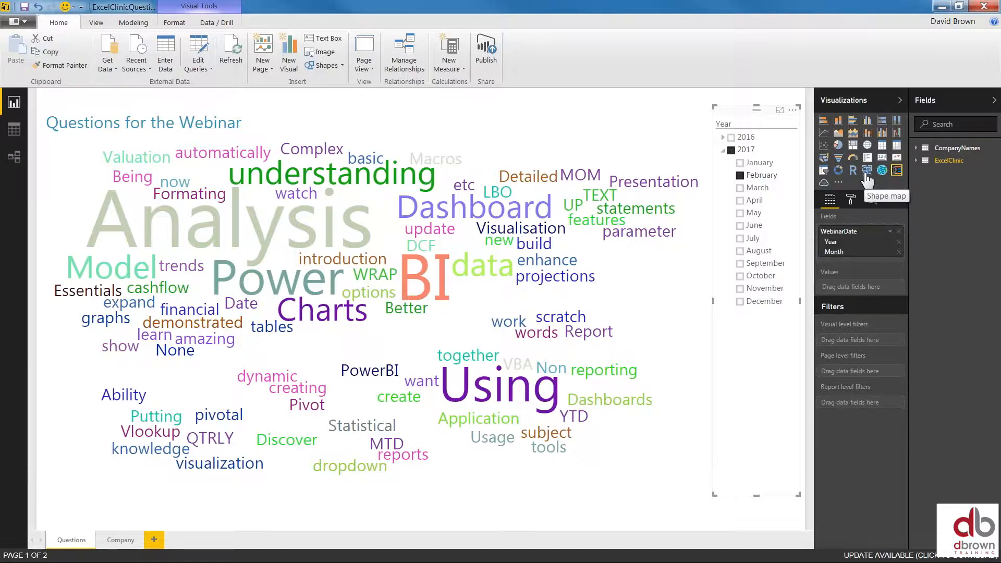
Try January 2017 in the Year slicer, clear it, then select 2016 instead
click(740, 164)
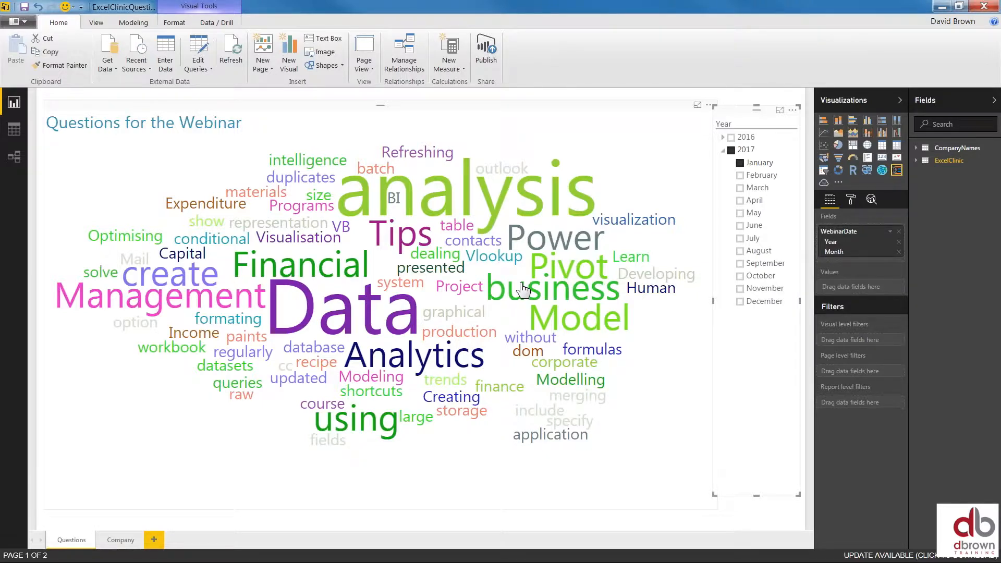
click(734, 157)
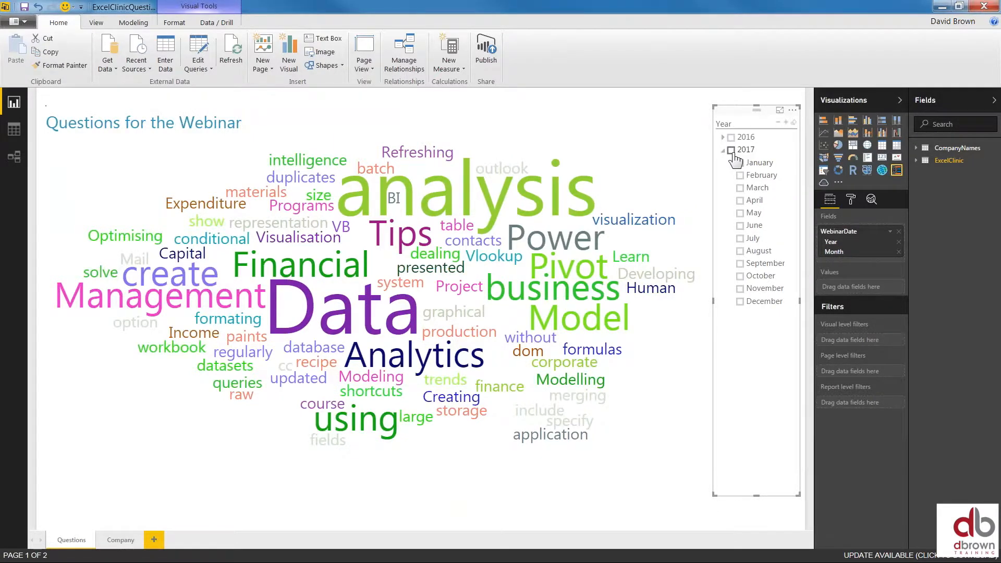
click(731, 138)
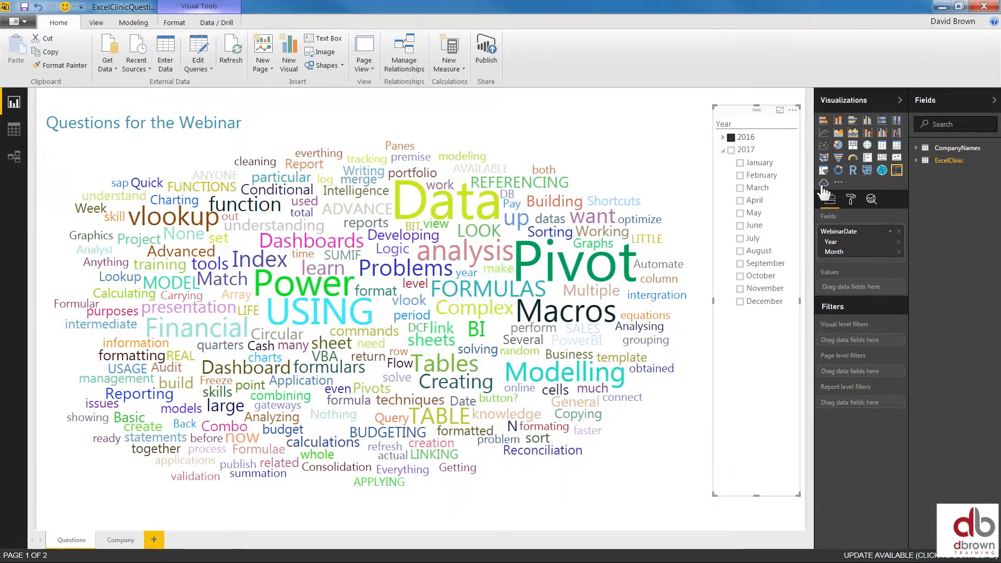
Collapse and reopen the side panes, show the custom-visual import options, then switch to Chrome
click(900, 101)
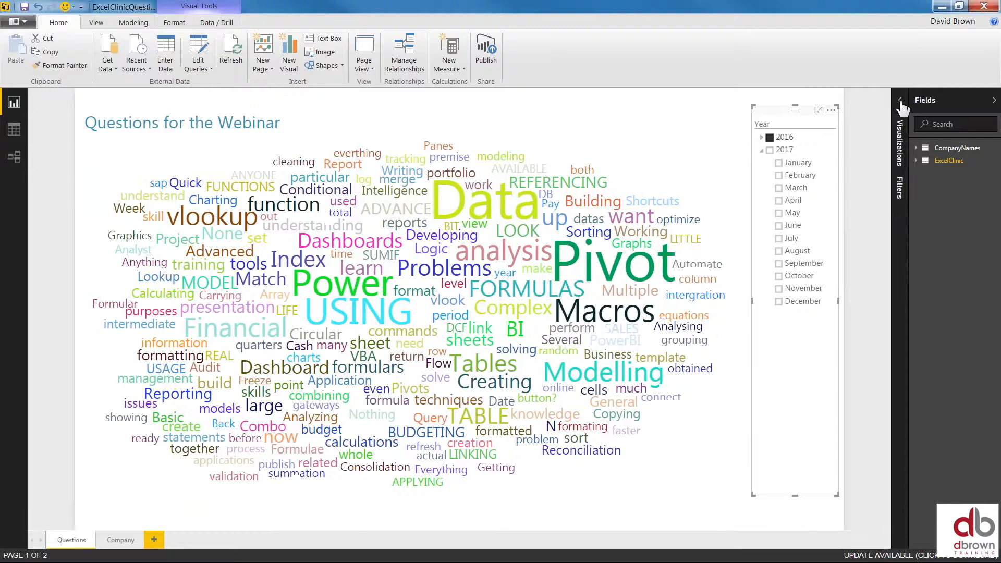
click(992, 100)
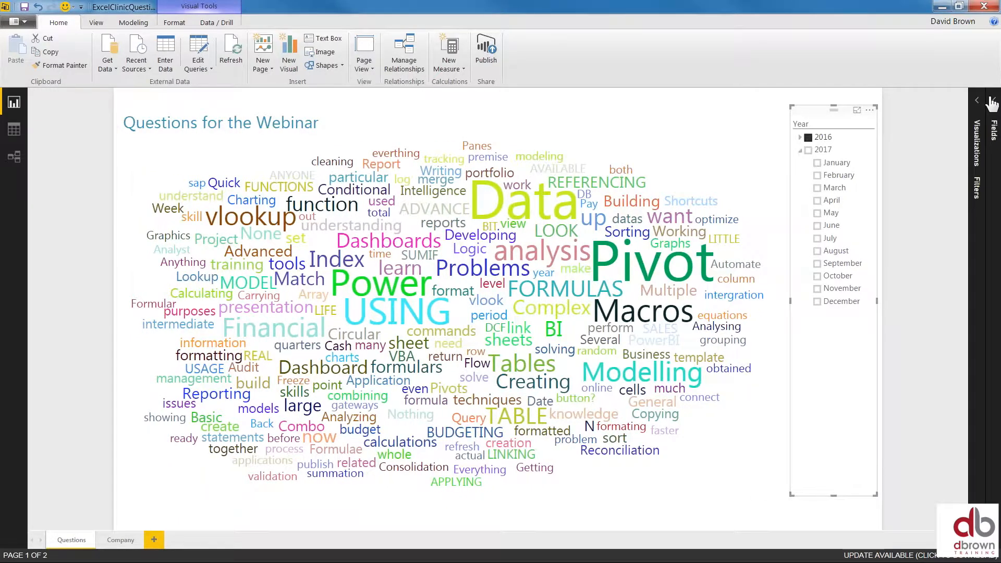
click(977, 103)
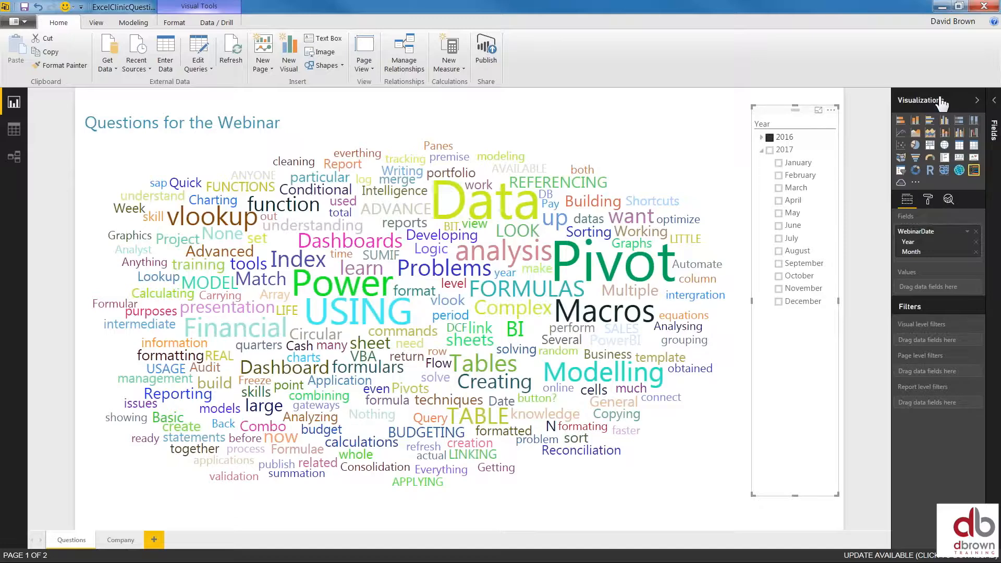
click(994, 104)
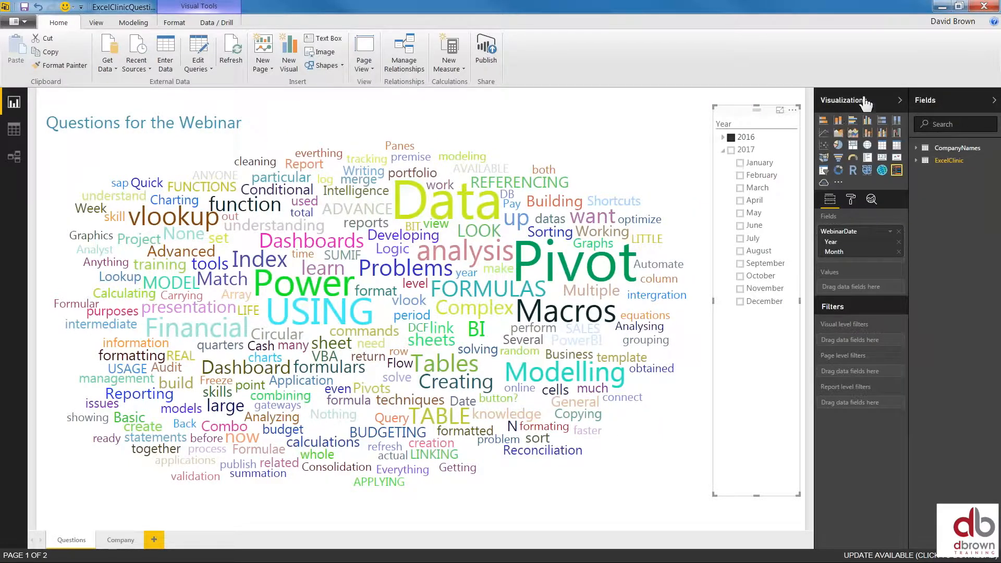
click(838, 184)
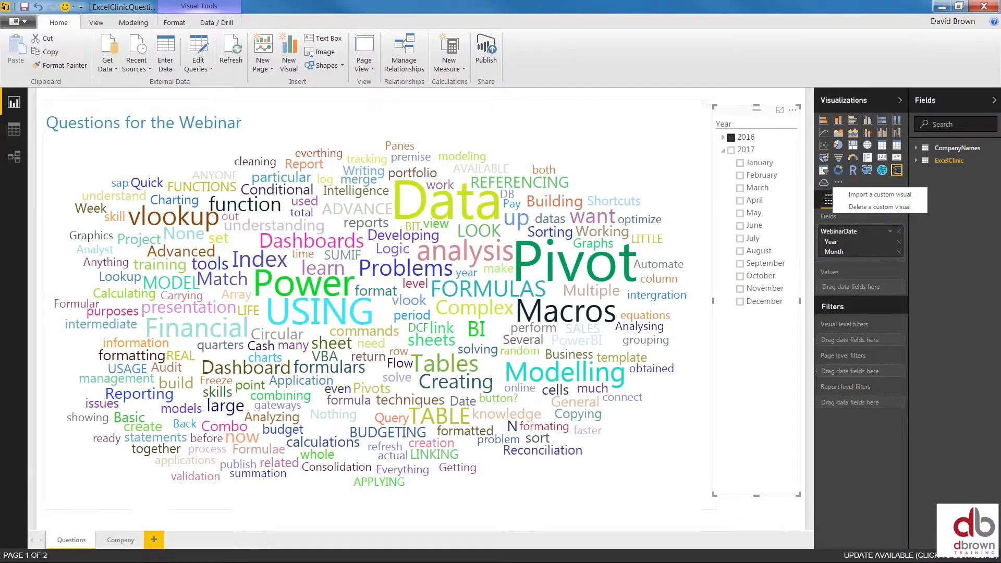
key(alt+Tab)
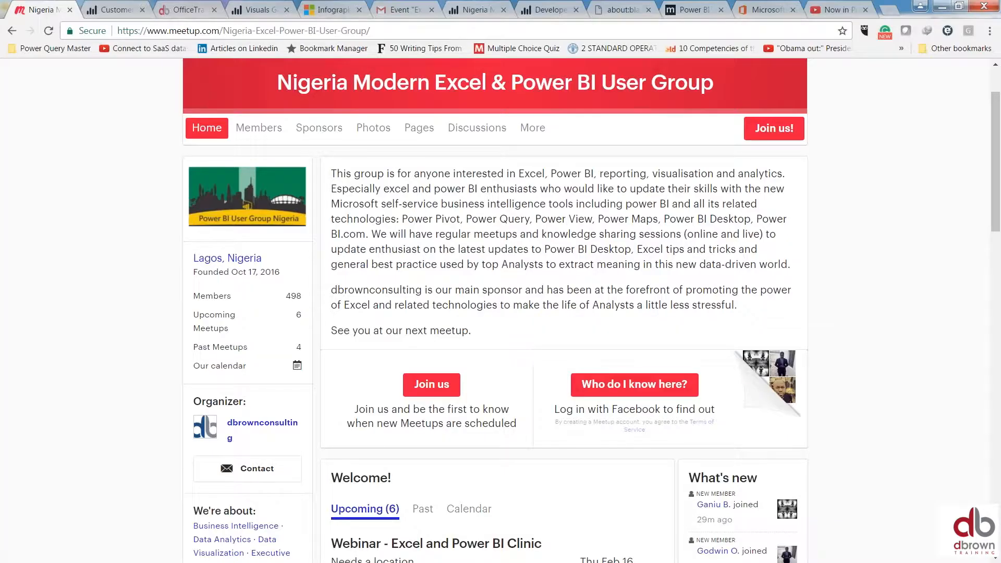
Open the Power BI Visuals Gallery tab in Chrome
click(258, 8)
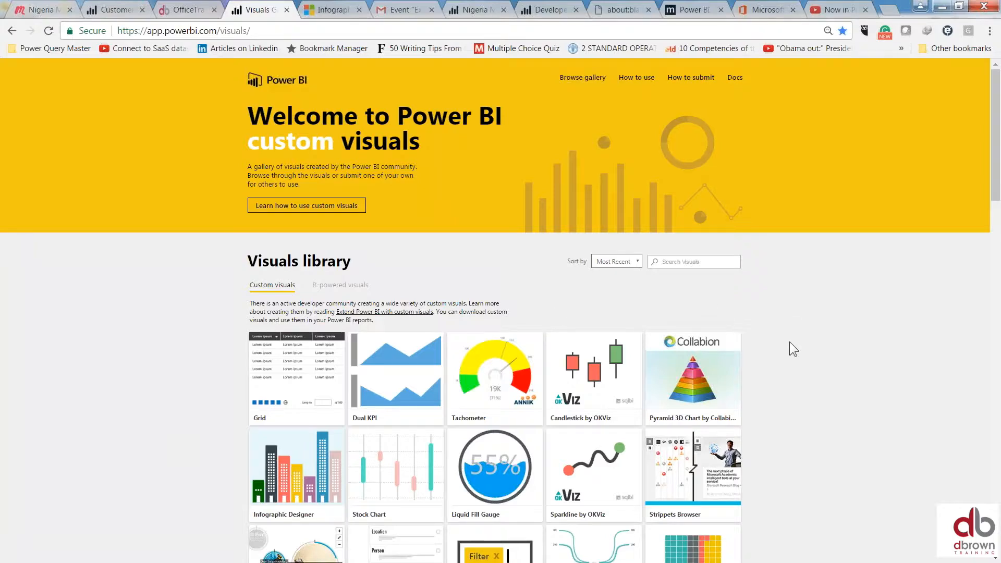
Browse the Visuals library to visuals like Infographic Designer, SandDance, Table Sorter and Time Brush
drag(995, 158, 995, 200)
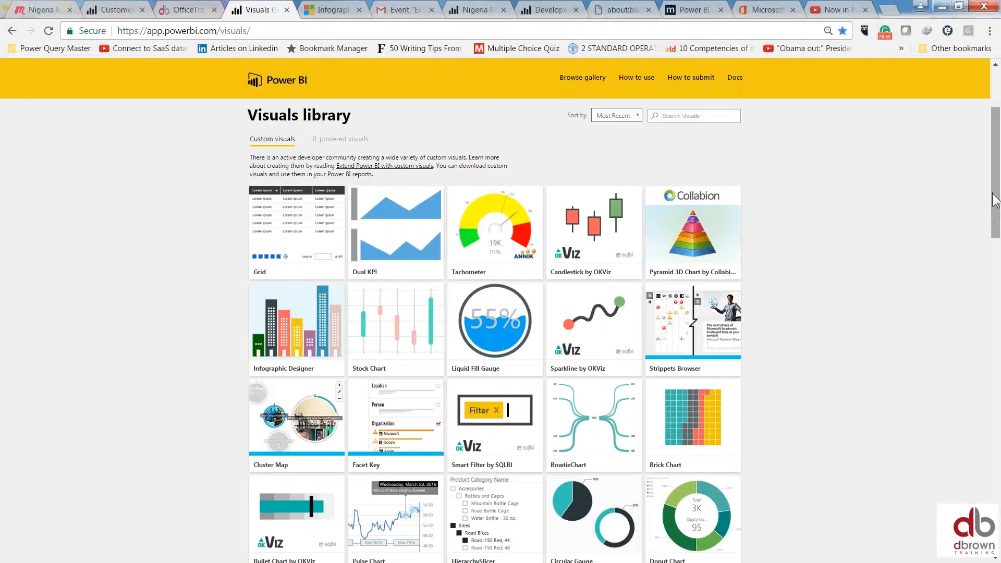
drag(997, 201, 999, 229)
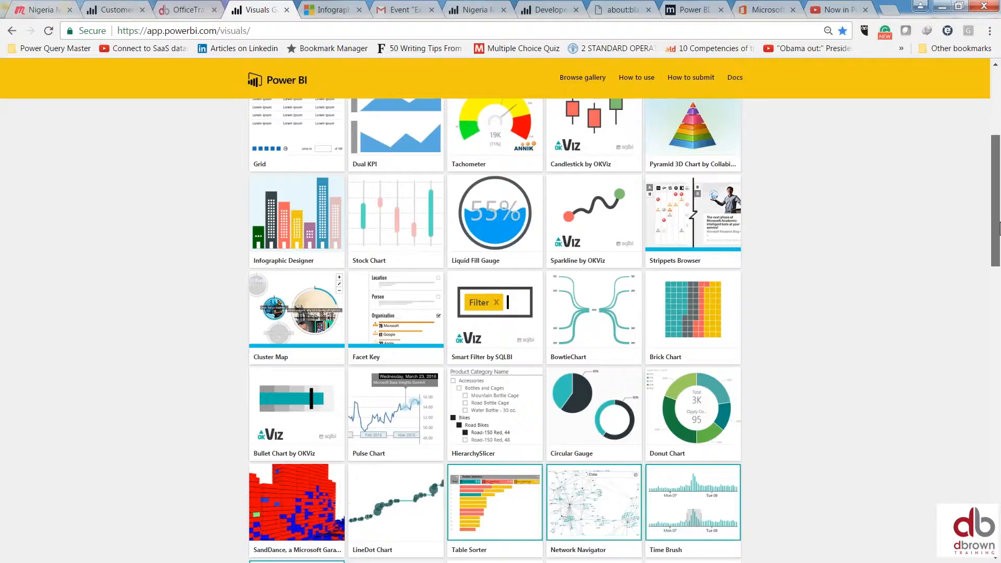
drag(999, 229, 997, 259)
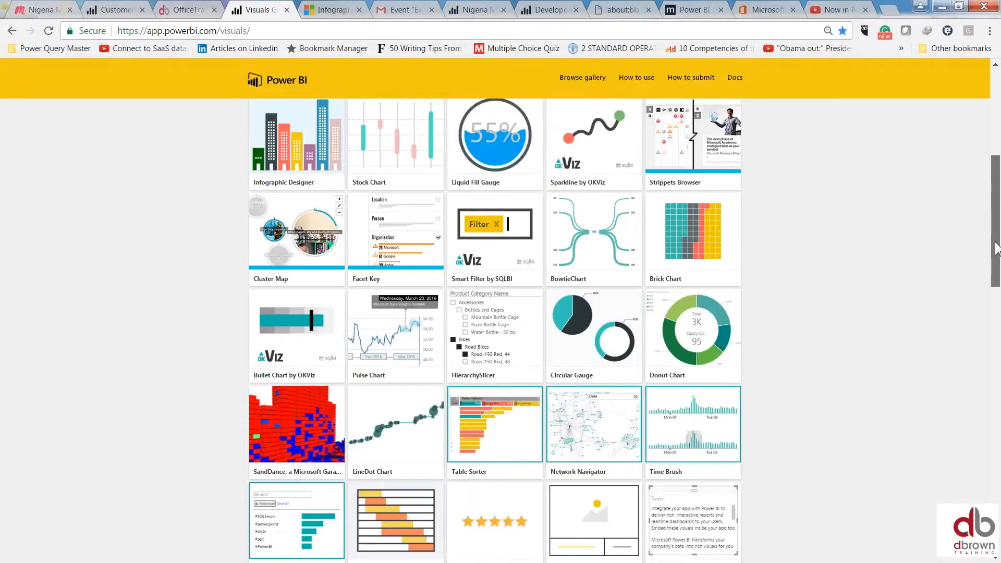
drag(996, 249, 996, 218)
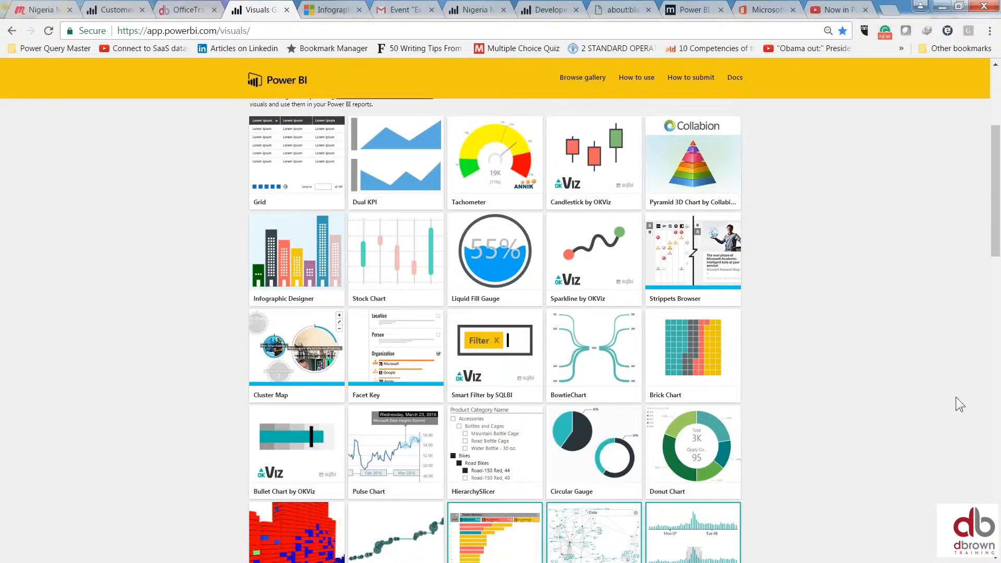
Scroll down the gallery and open the Network Navigator visual's details (version 0.11.2)
drag(995, 227, 995, 248)
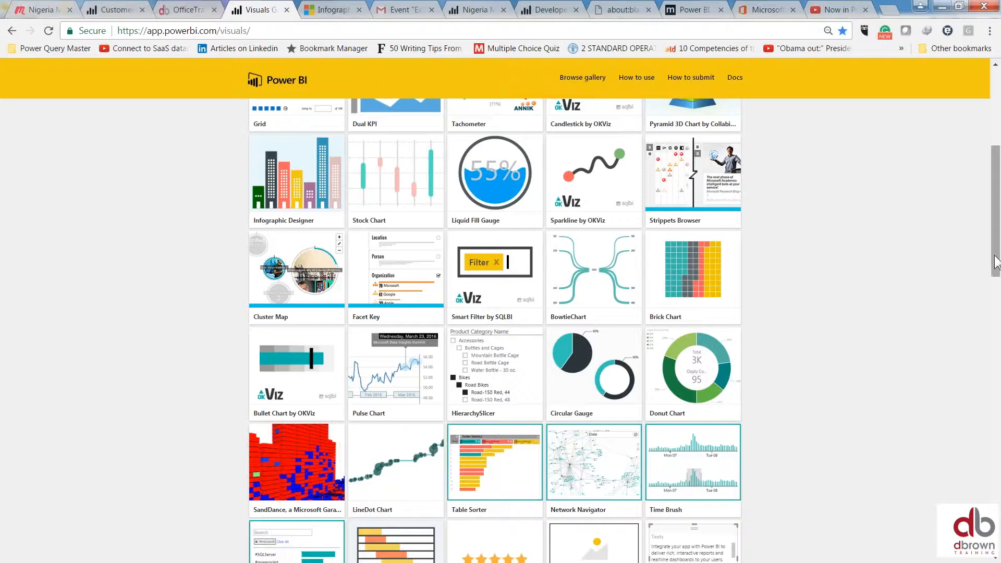
drag(996, 266, 996, 316)
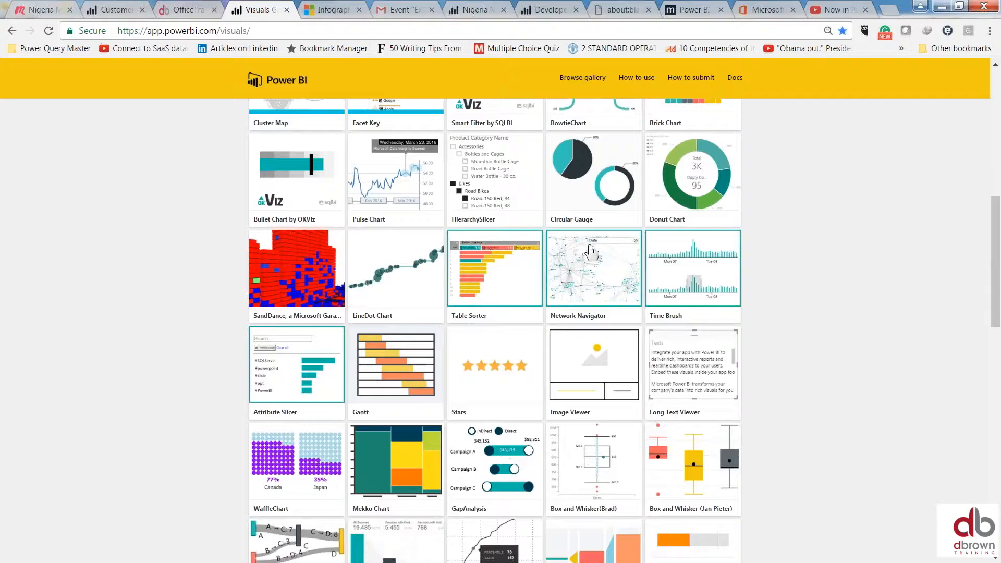
click(600, 278)
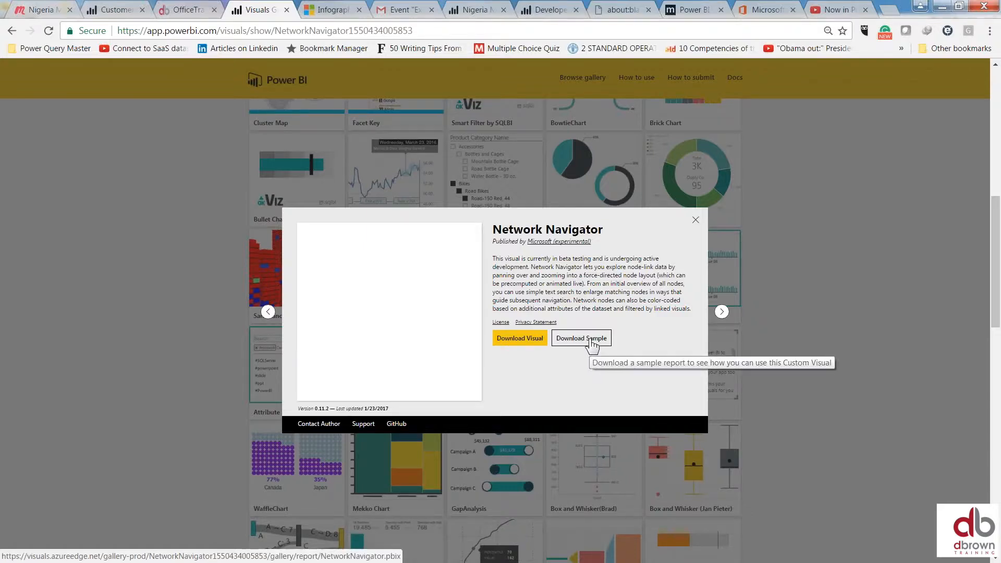
Request the NetworkNavigator.pbix sample report download
click(591, 345)
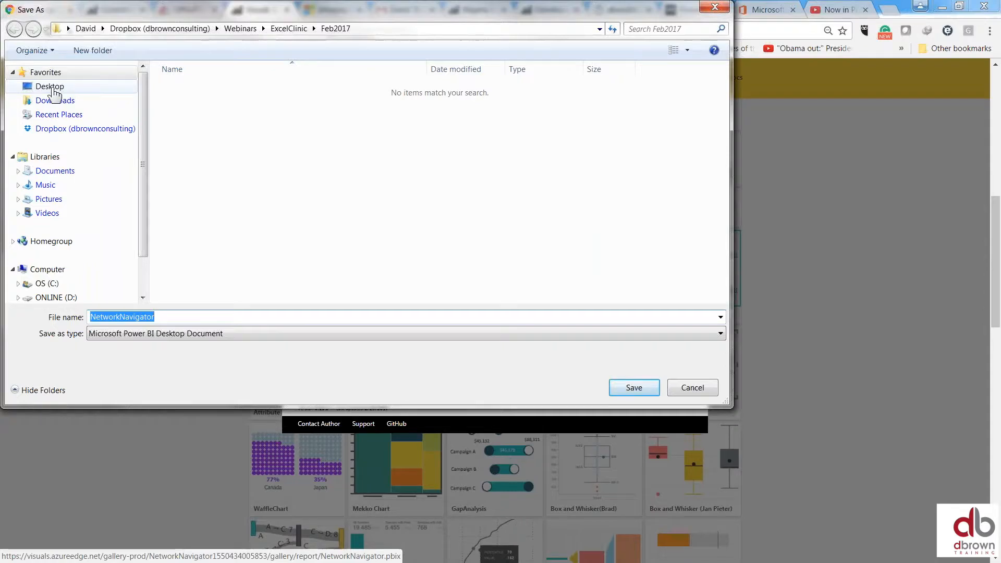
Save NetworkNavigator.pbix as a Power BI Desktop Document in the Documents library
click(54, 92)
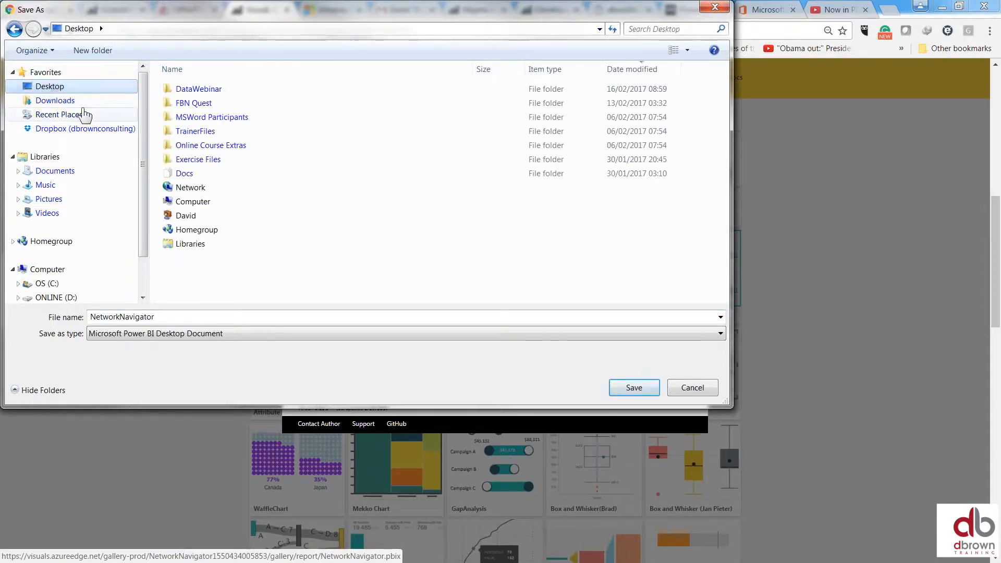
click(57, 101)
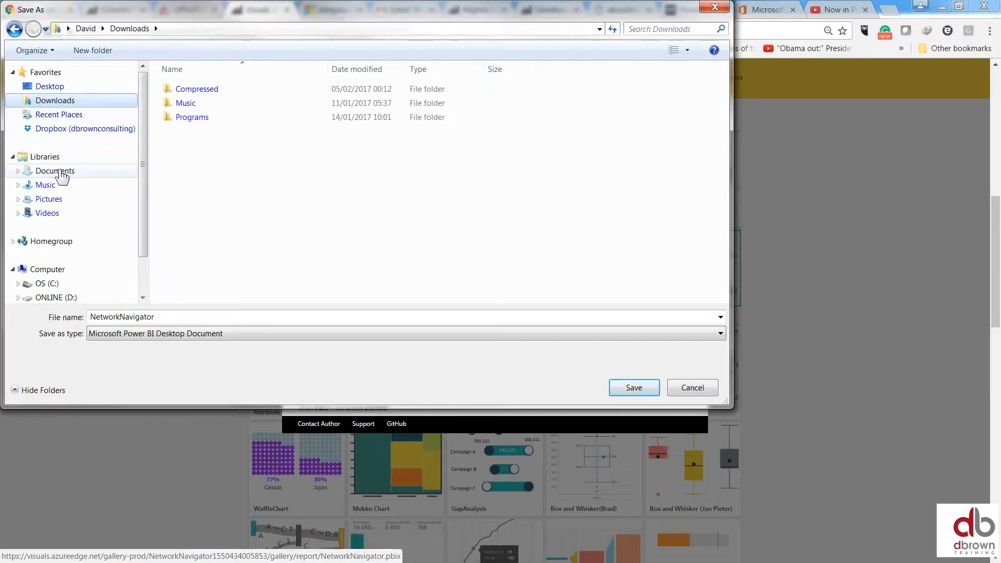
click(59, 171)
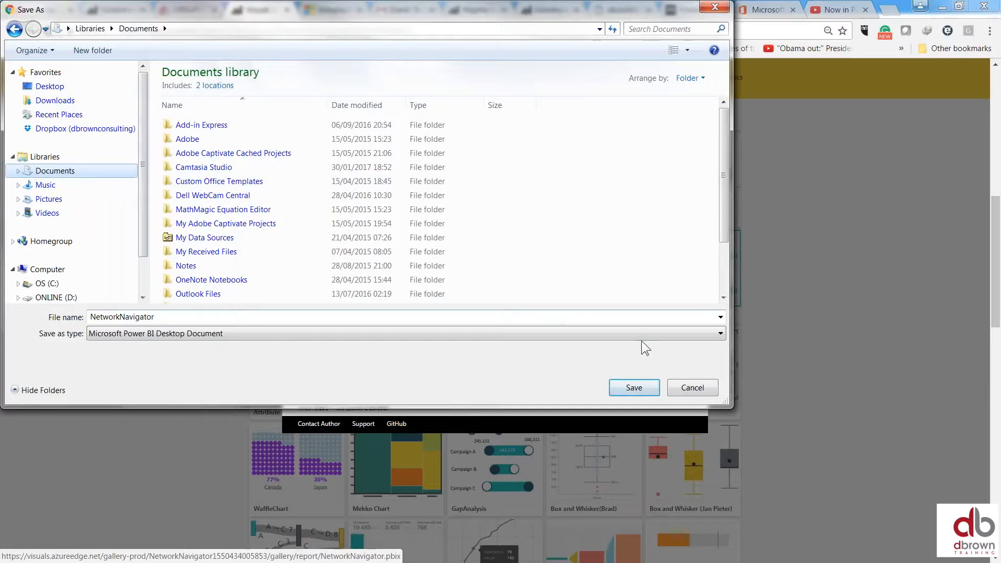
click(635, 387)
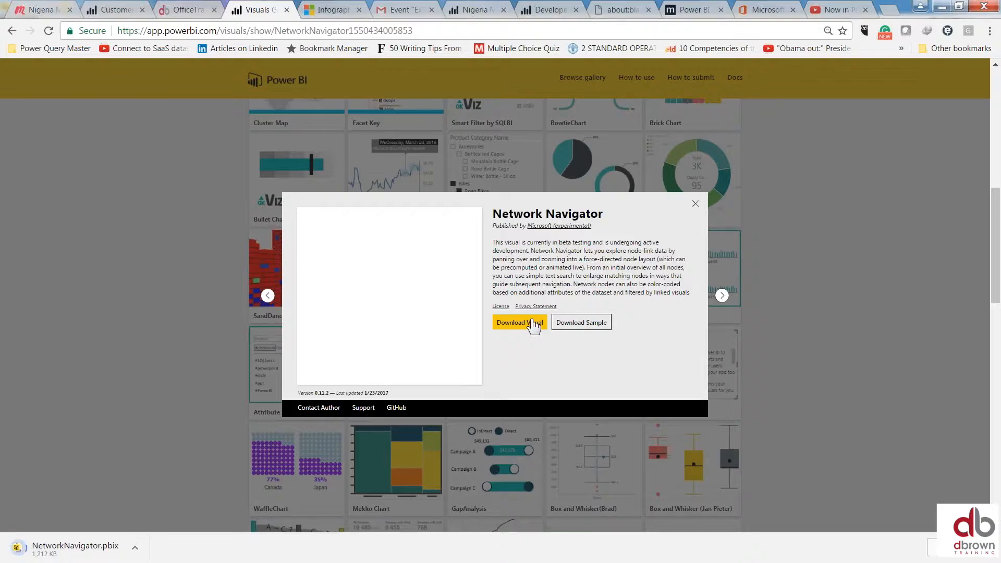
Close the Network Navigator details and scroll the gallery down to the Timeline visual
click(695, 205)
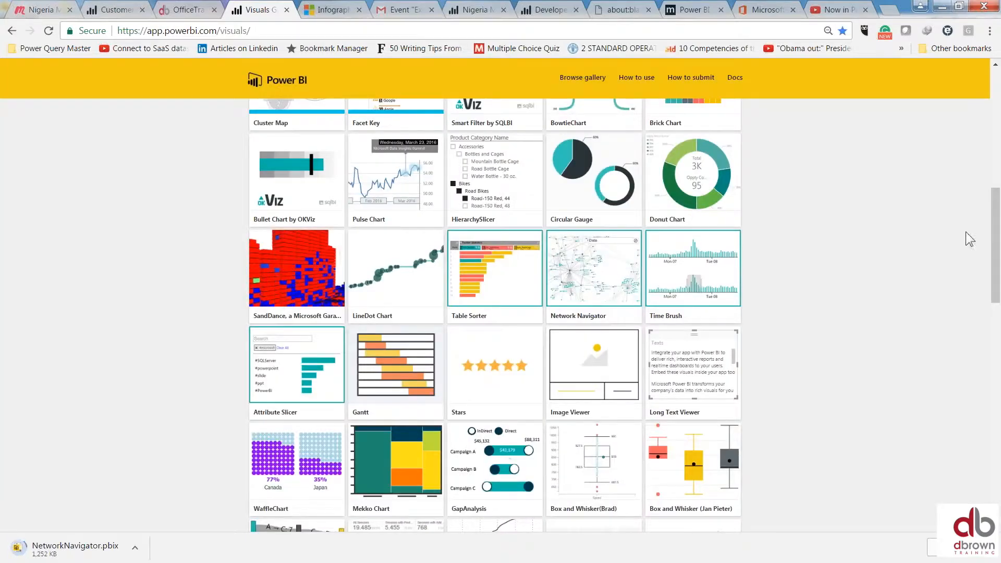
drag(997, 218, 997, 261)
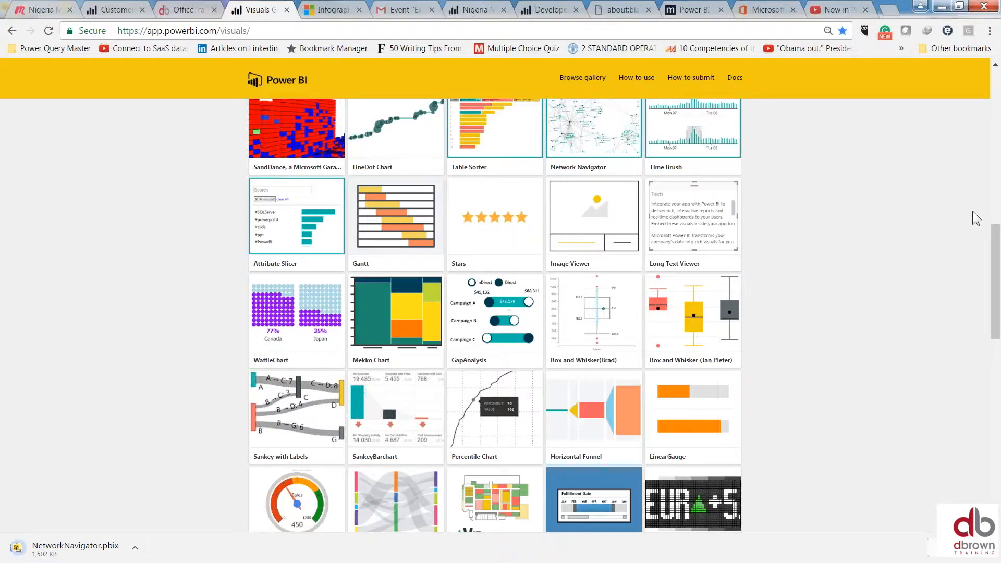
drag(996, 247, 996, 258)
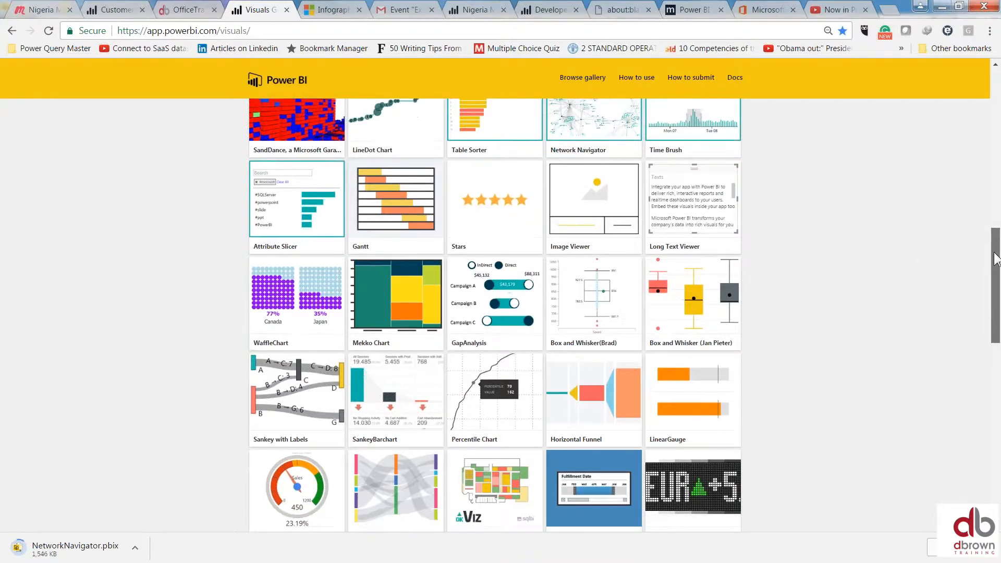
scroll(496, 226, down, 2)
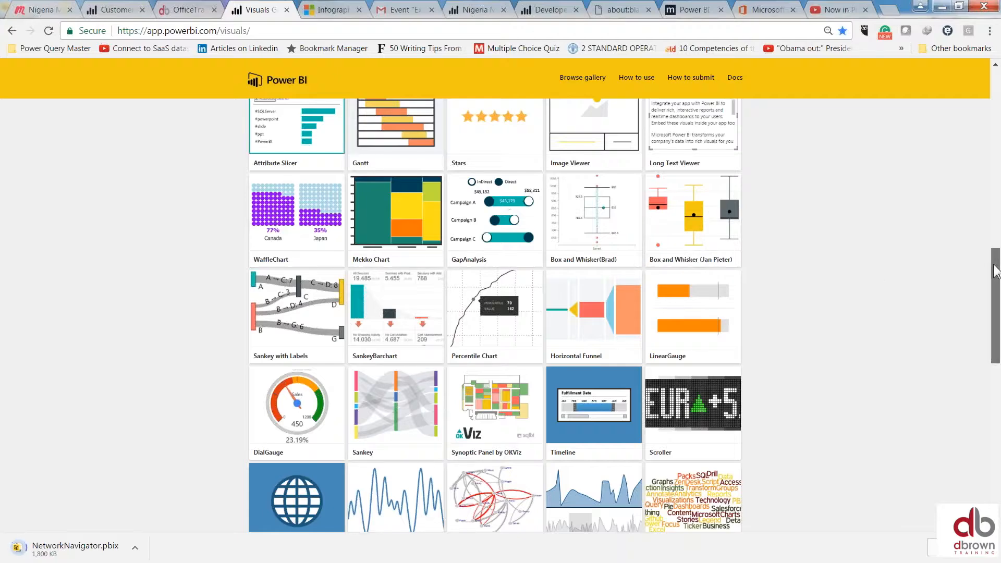
drag(995, 271, 996, 307)
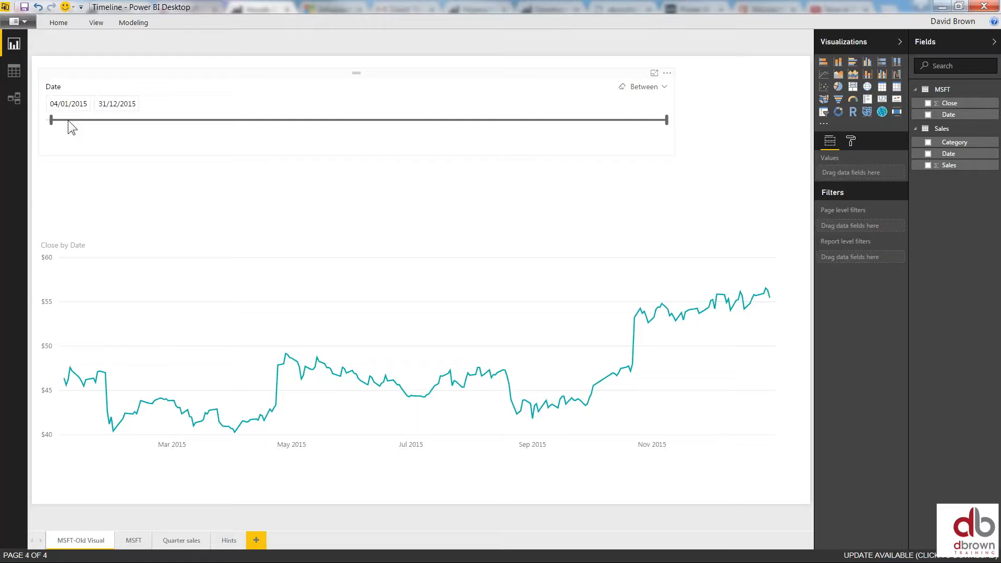
Move the Date slicer start to 09/02, then 16/03/2015, reset it, and delete the slicer
drag(52, 121, 114, 121)
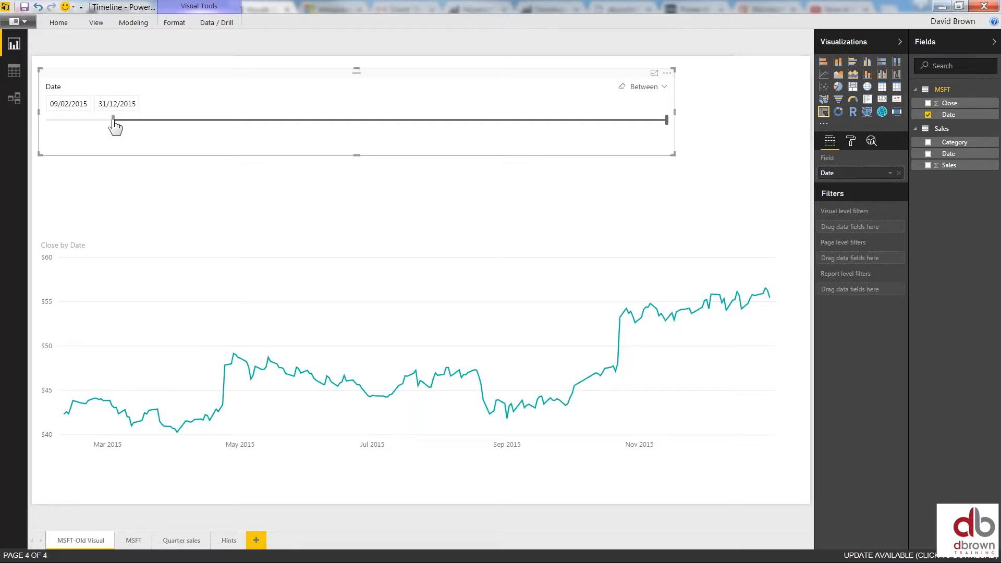
drag(113, 121, 171, 121)
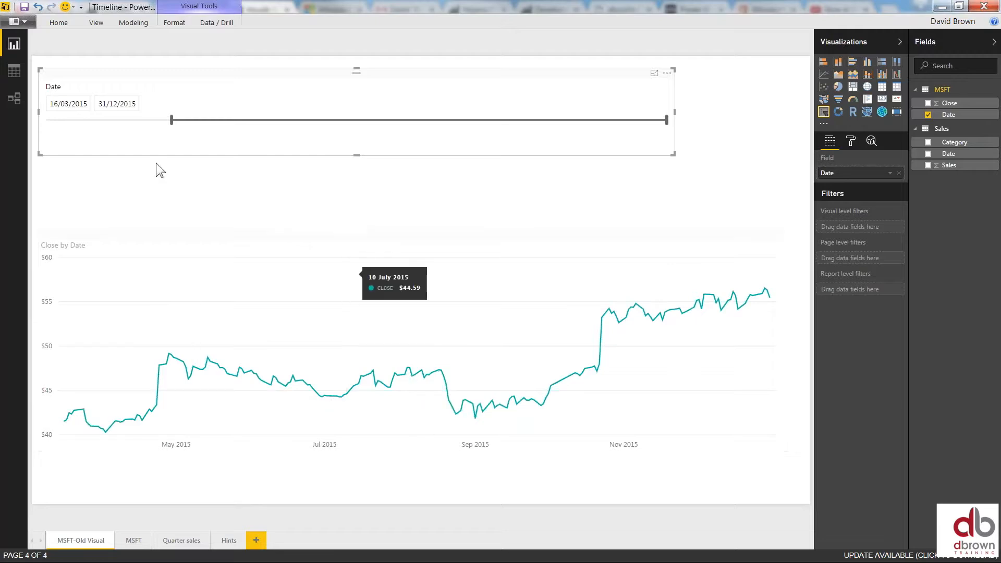
drag(171, 121, 47, 125)
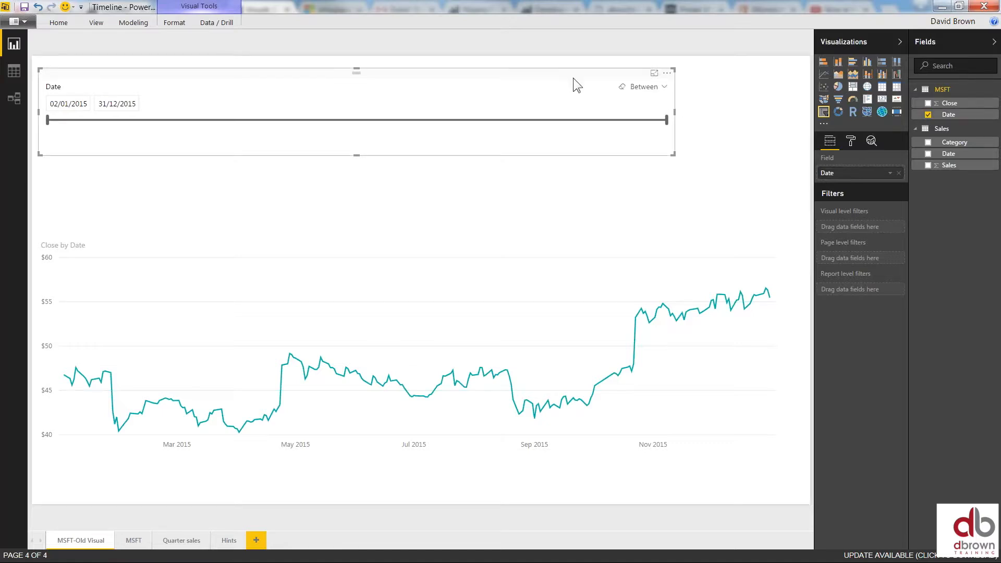
key(Delete)
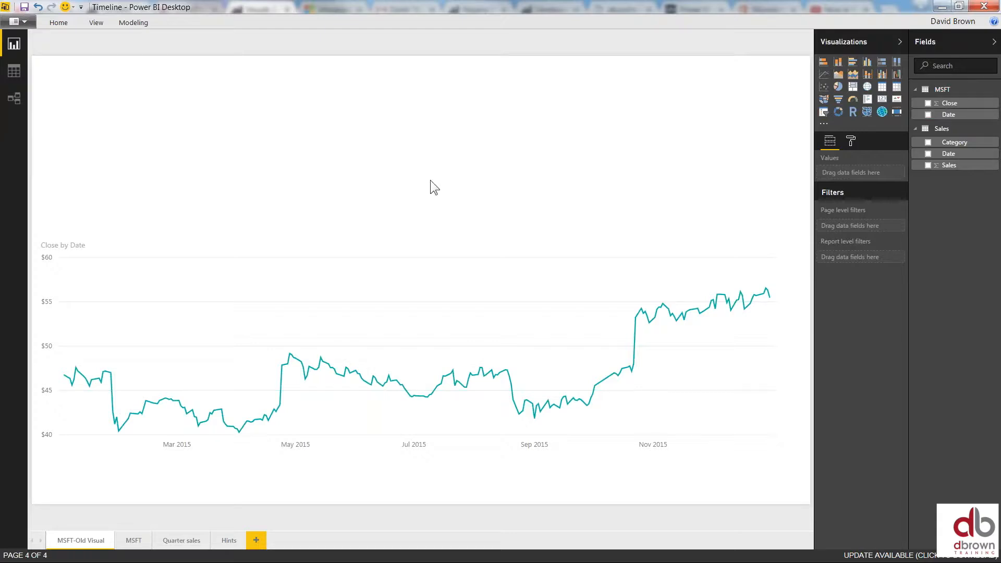
mouse_move(434, 268)
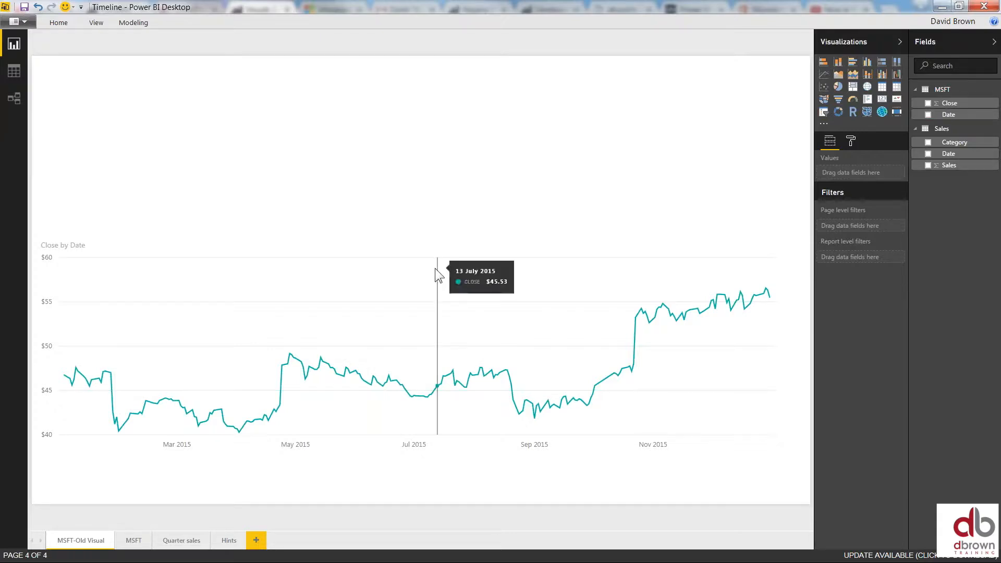
click(355, 250)
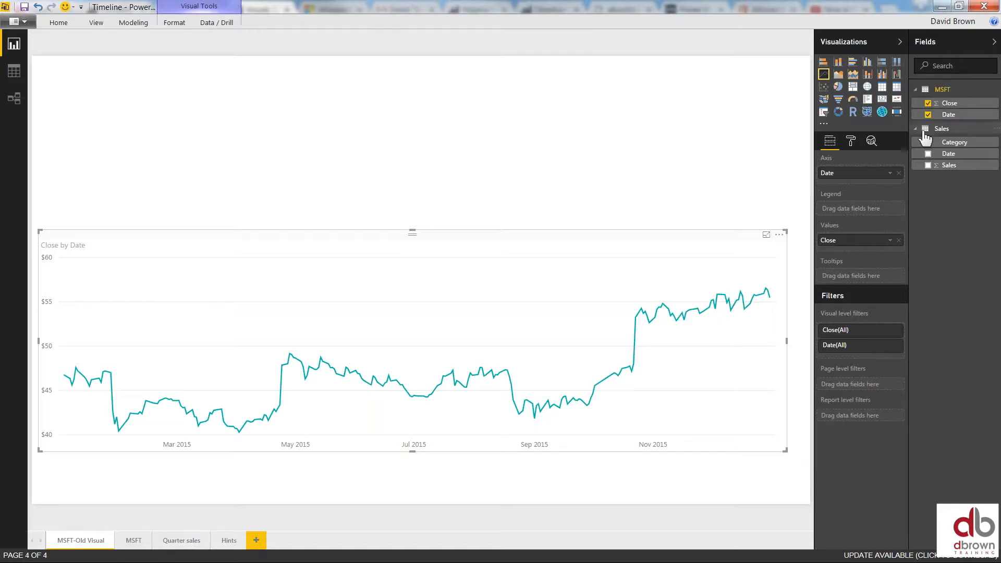
click(524, 132)
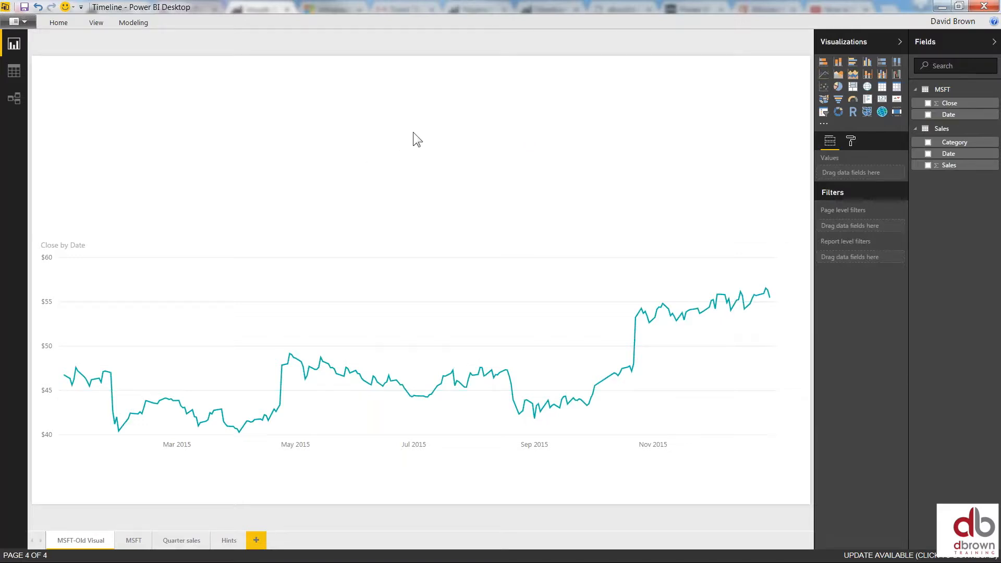
click(825, 115)
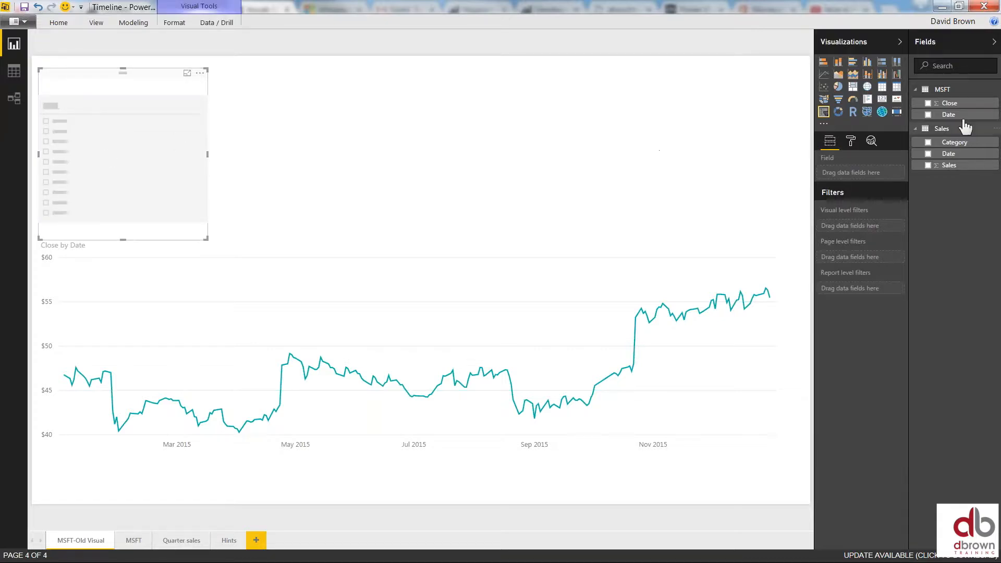
Add a slicer on the MSFT Date field, widen it across the page, and go to the MSFT page
click(928, 116)
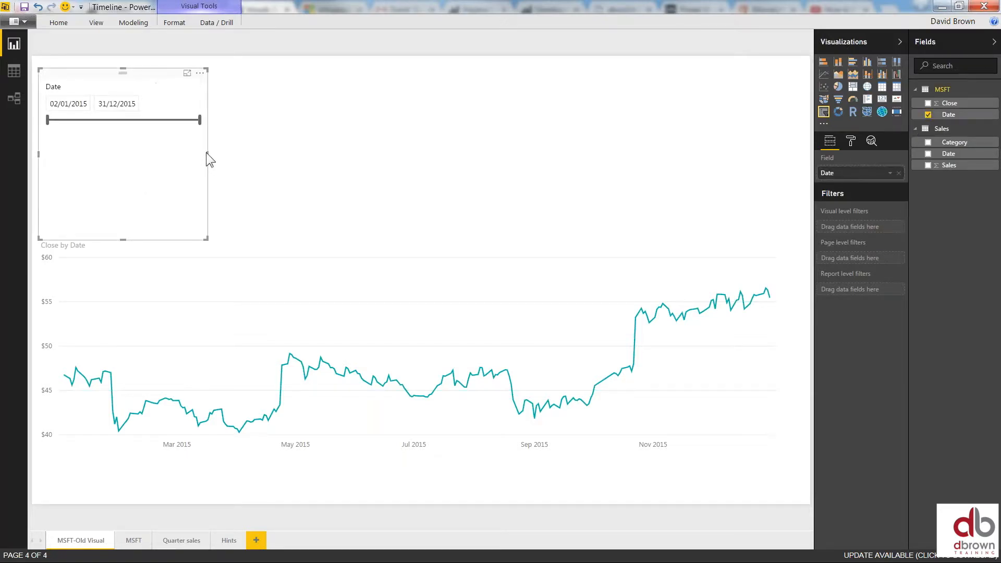
drag(206, 154, 573, 208)
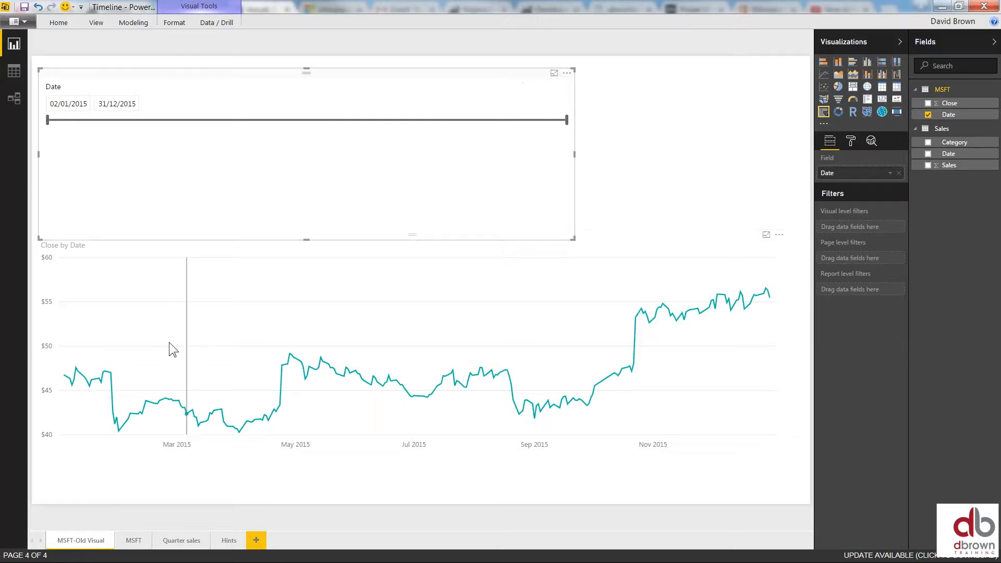
click(130, 541)
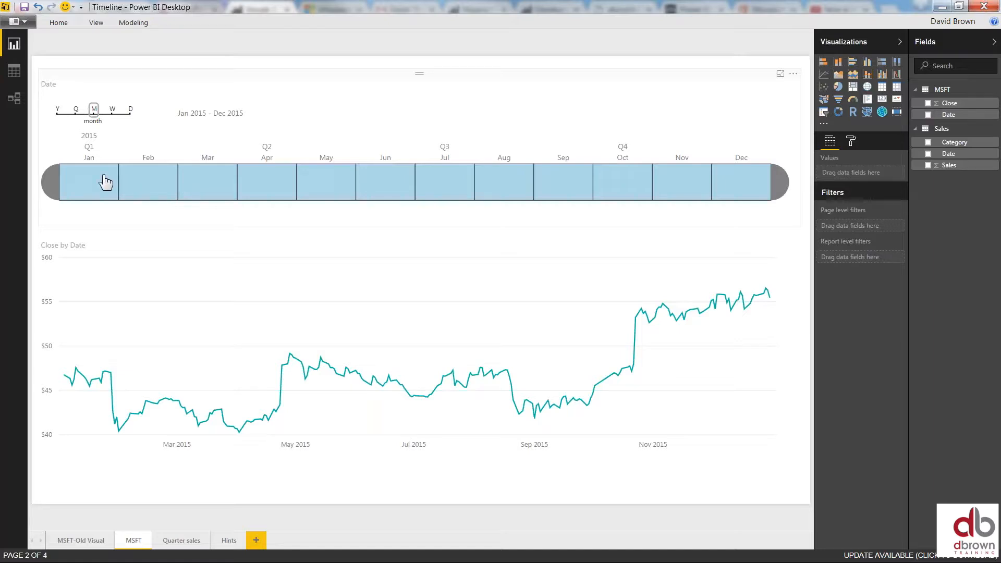
Show the Timeline by quarter and filter the chart to Q1, then Q1 through Q3 2015
click(76, 113)
click(76, 117)
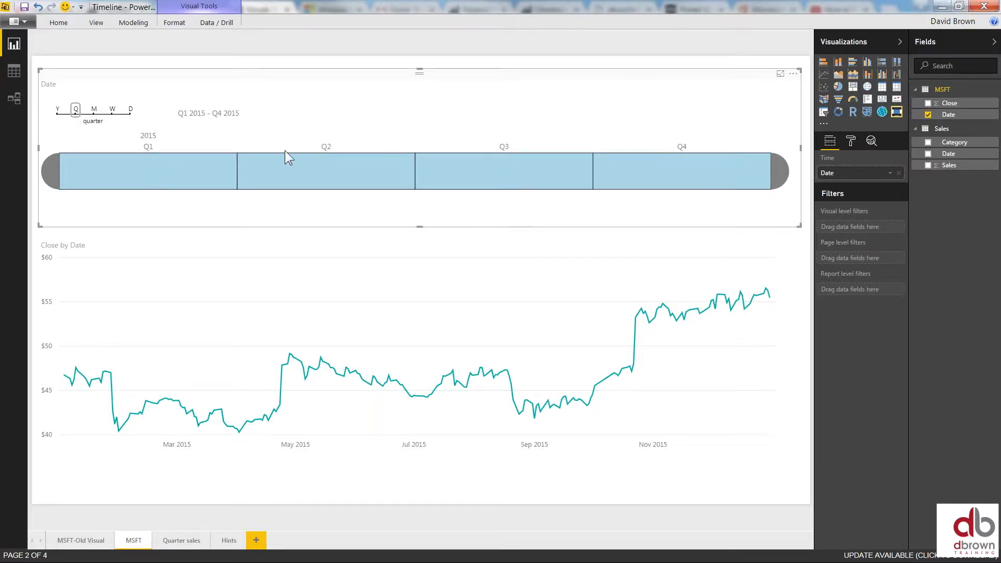
click(186, 173)
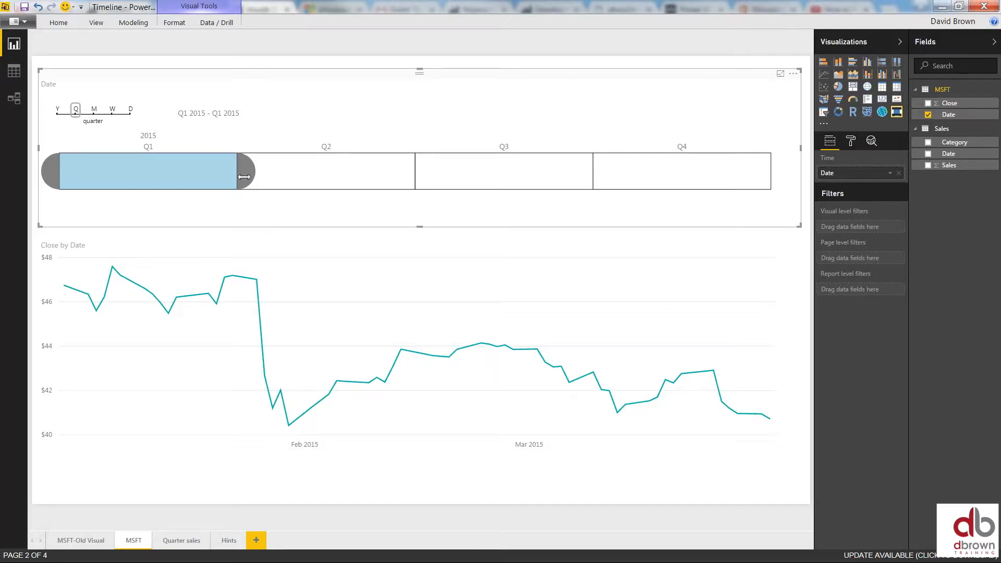
drag(245, 176, 478, 183)
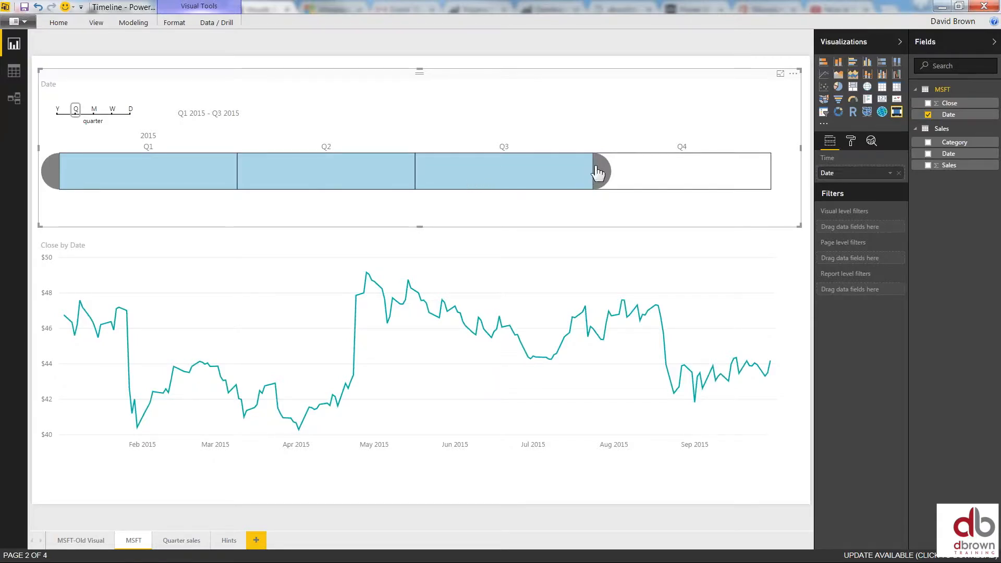
Filter to Q4 2015, then widen the selection to Q1 through Q4 and switch to years
click(686, 183)
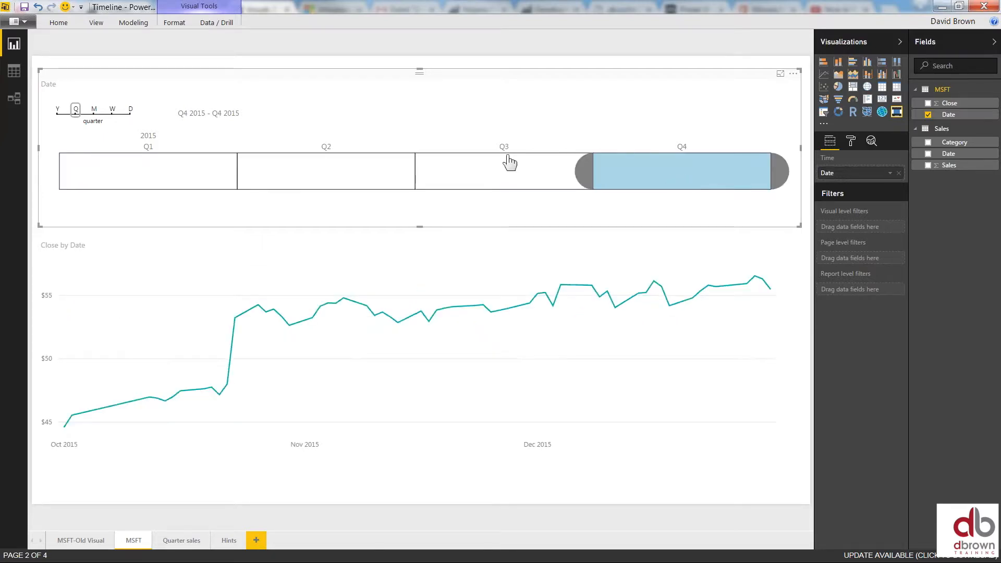
drag(583, 174, 207, 194)
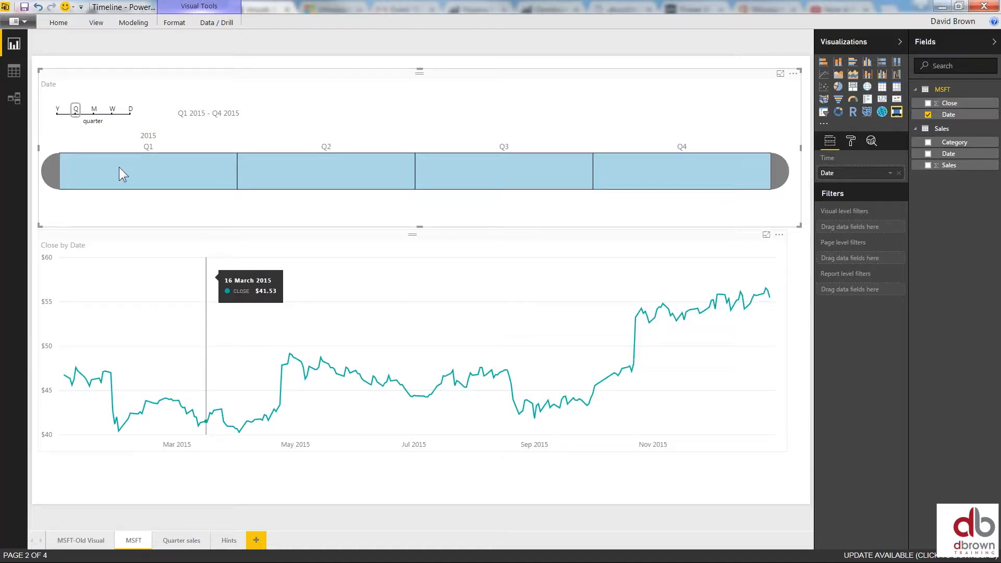
click(57, 110)
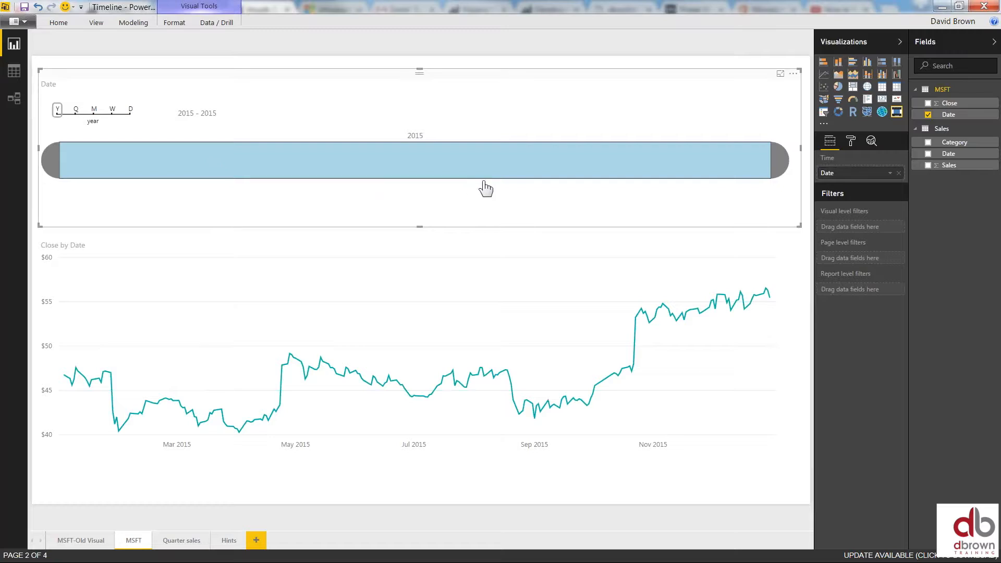
Show the Timeline by month and select January through July 2015
click(95, 111)
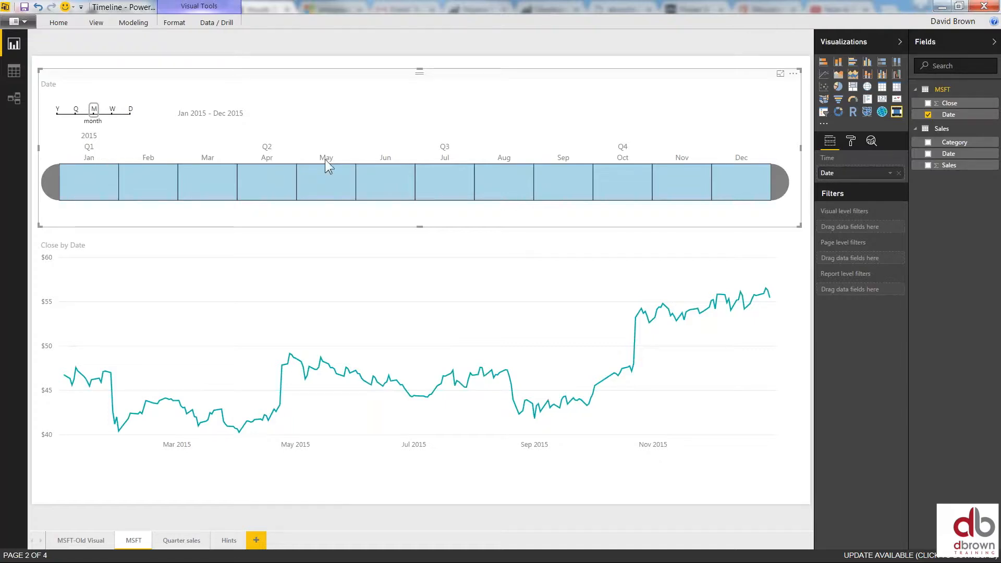
click(86, 187)
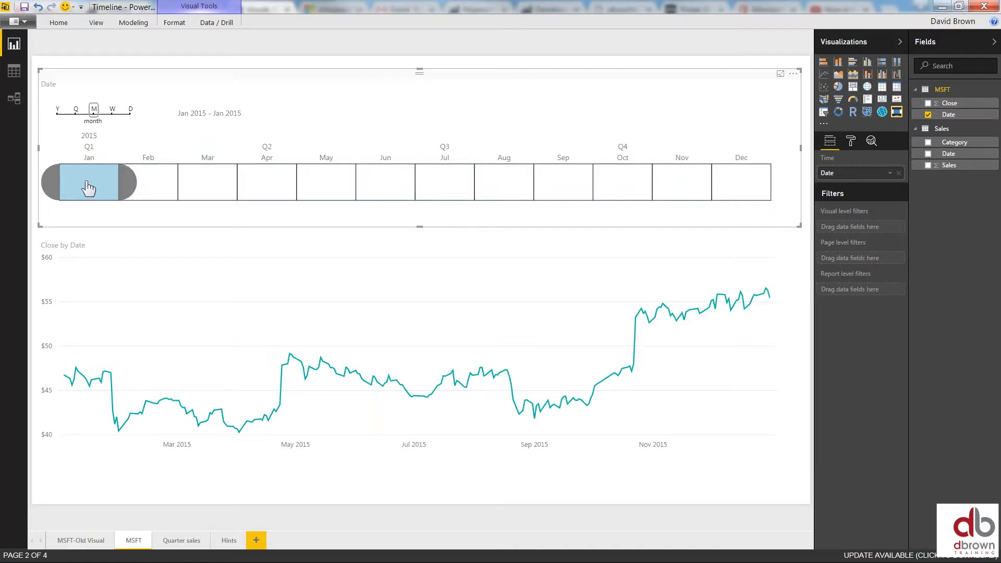
drag(125, 180, 176, 184)
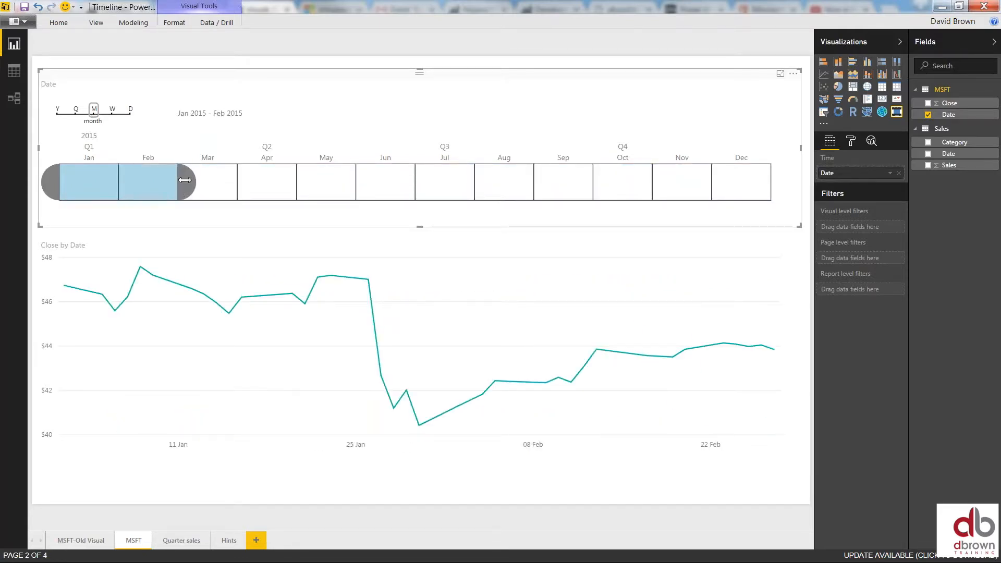
drag(185, 181, 399, 192)
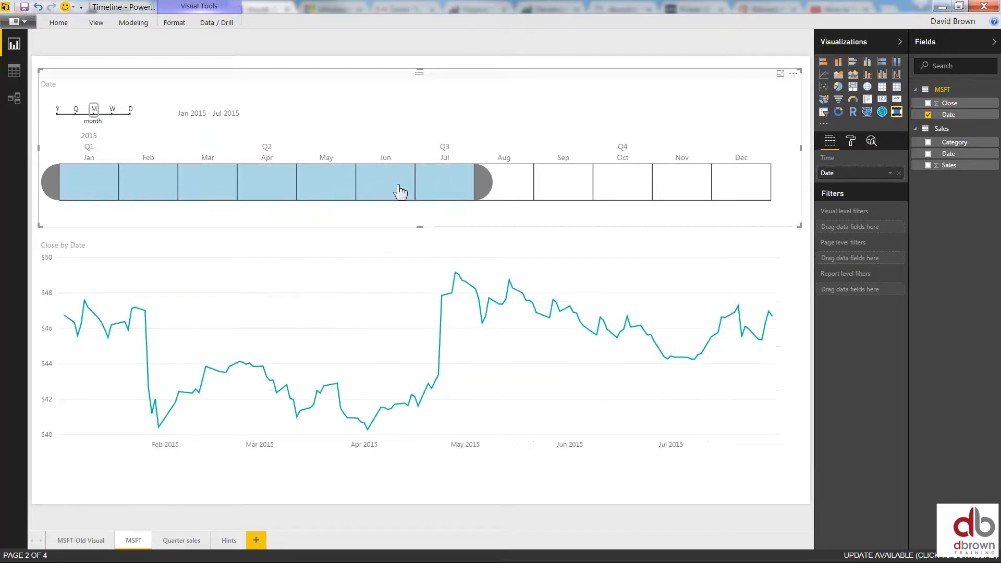
Switch the Timeline to weeks and shorten the selection to end at week 20 2015
click(111, 111)
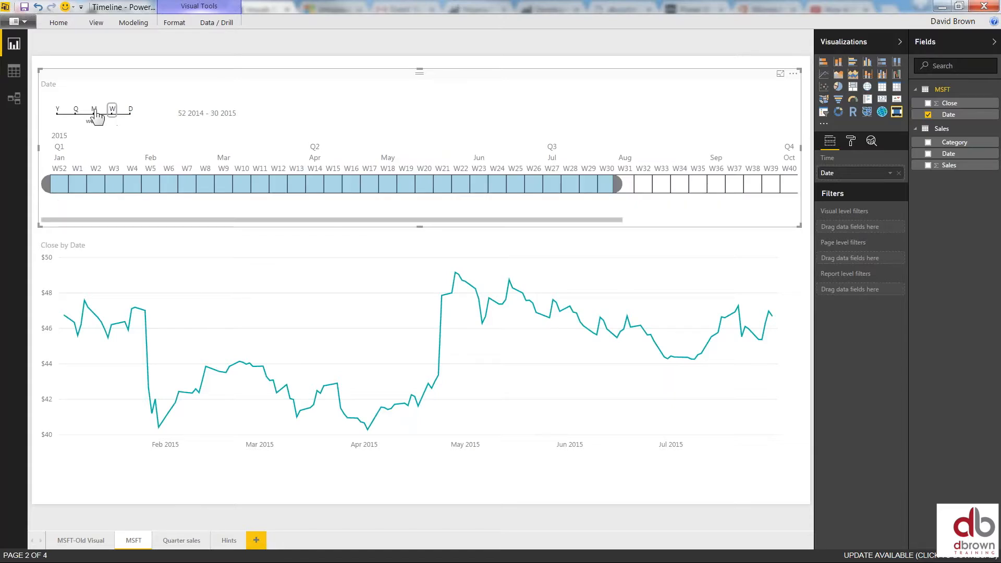
click(94, 110)
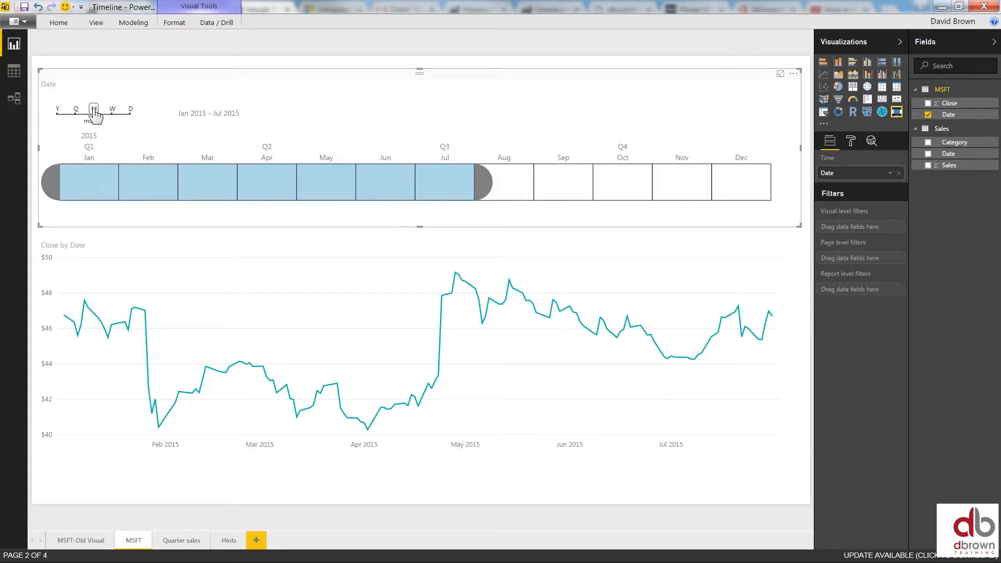
click(112, 109)
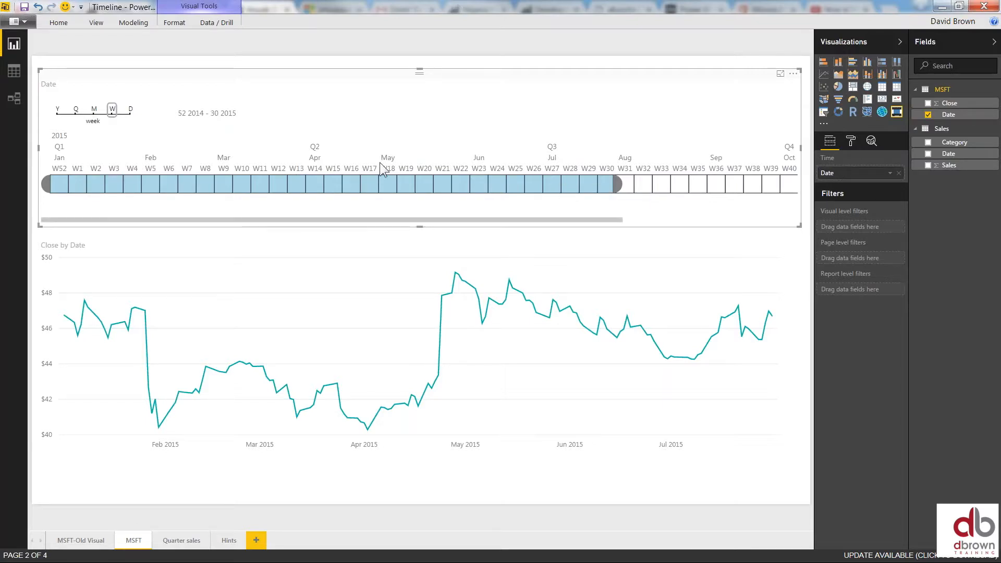
drag(617, 179, 453, 193)
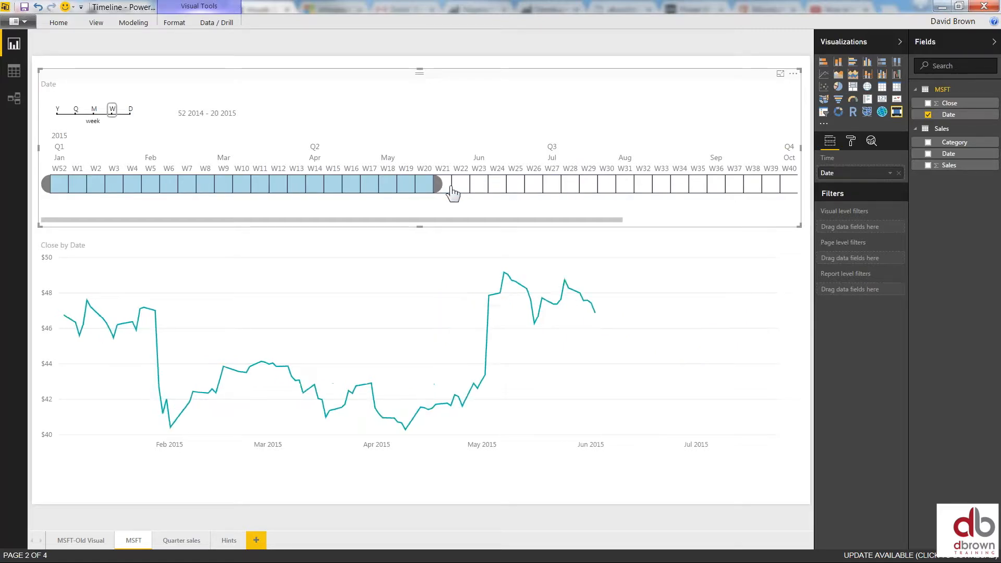
Filter by week from week 52 2014 through week 8 2015
drag(437, 185, 73, 185)
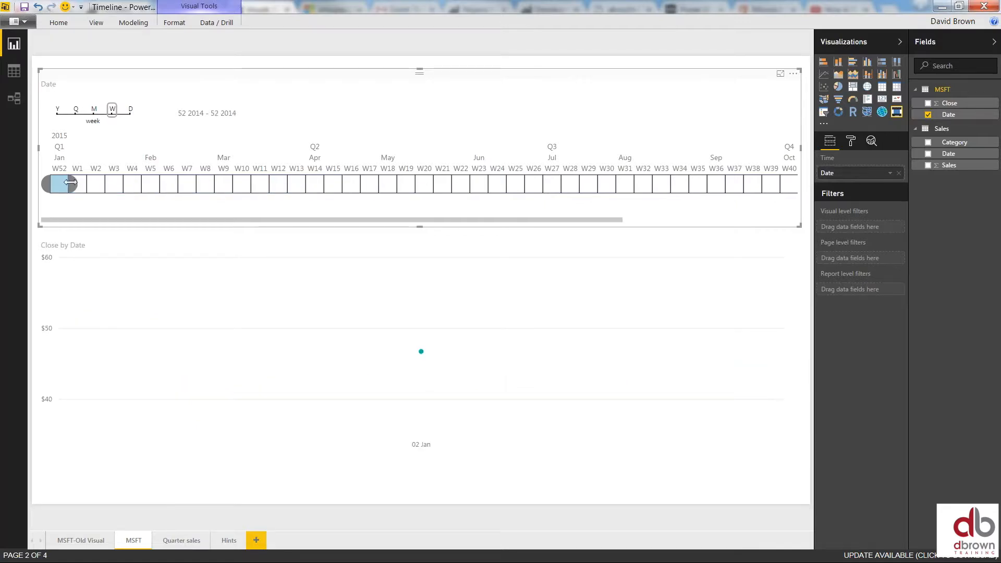
drag(70, 182, 96, 187)
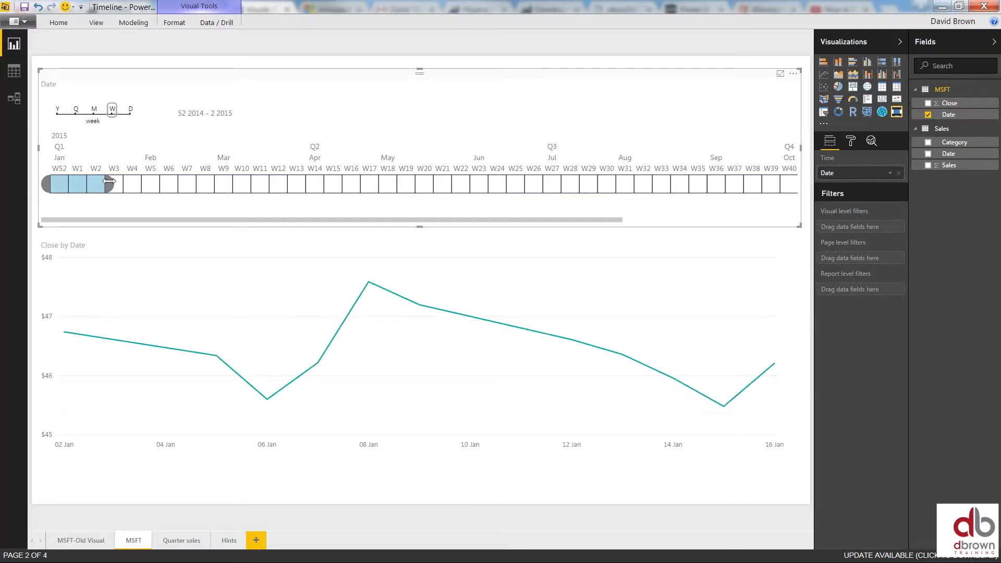
drag(99, 186, 215, 185)
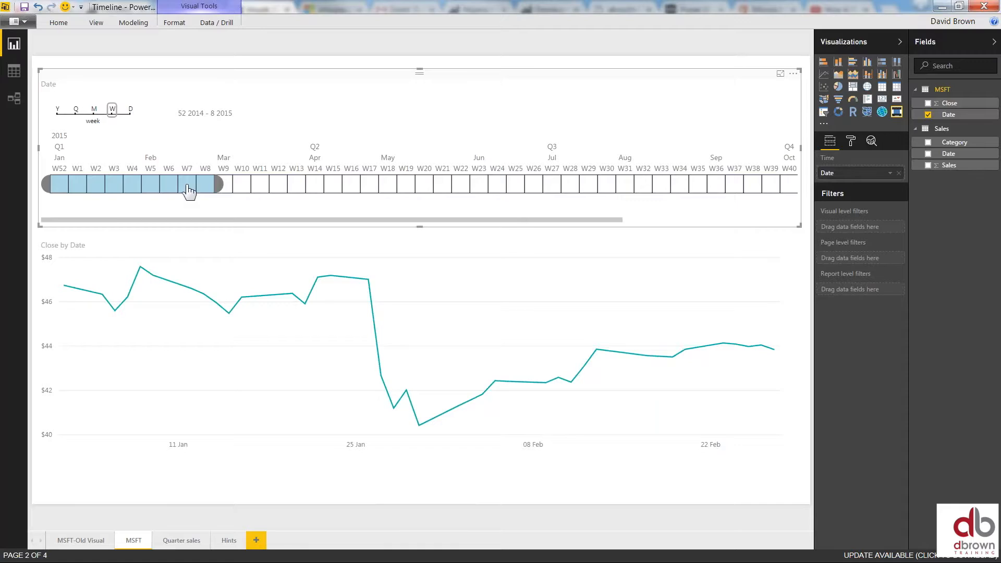
Filter to week 52 only, then at day level select January 2 through 28, 2015
click(130, 109)
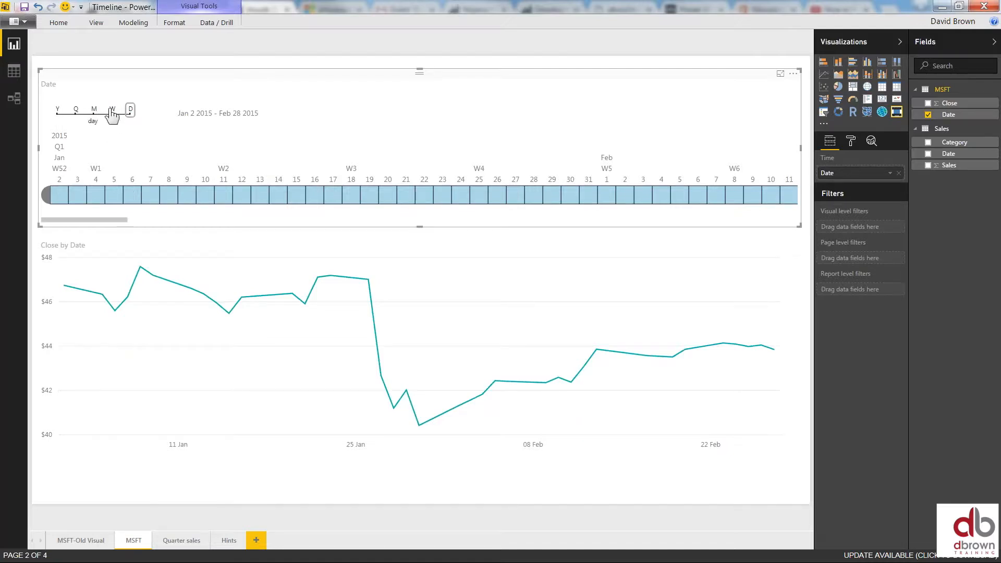
click(113, 111)
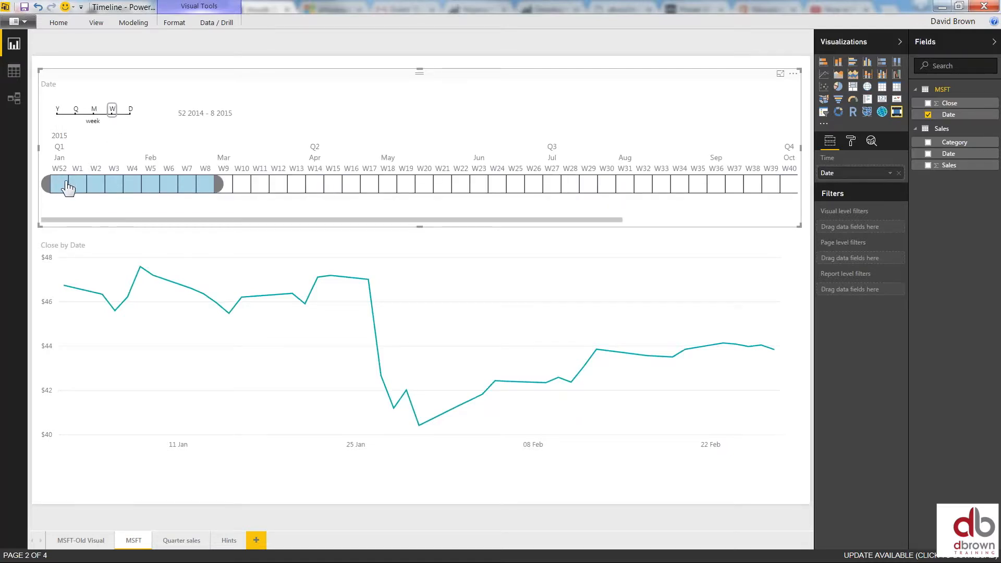
click(64, 185)
click(129, 111)
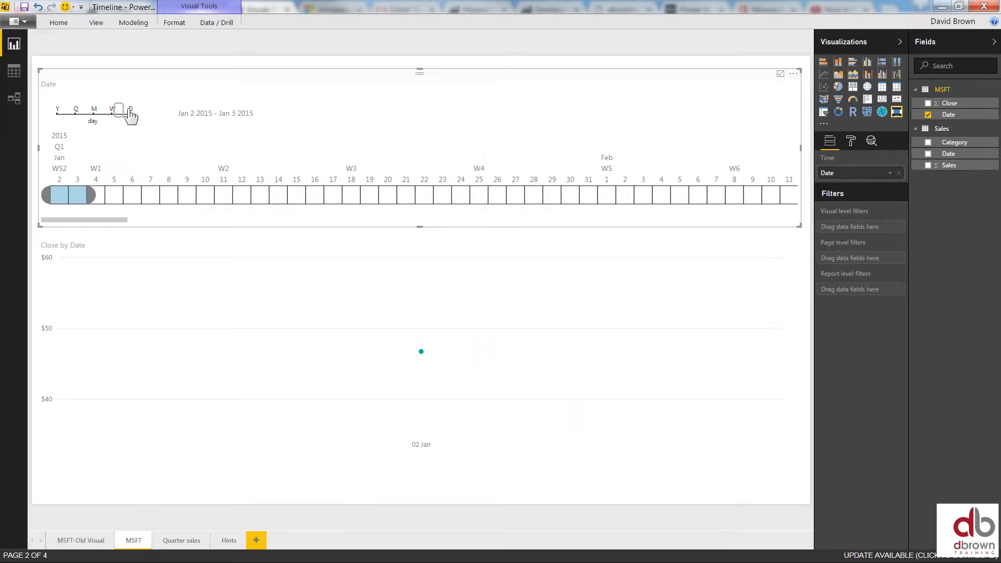
drag(88, 201, 480, 207)
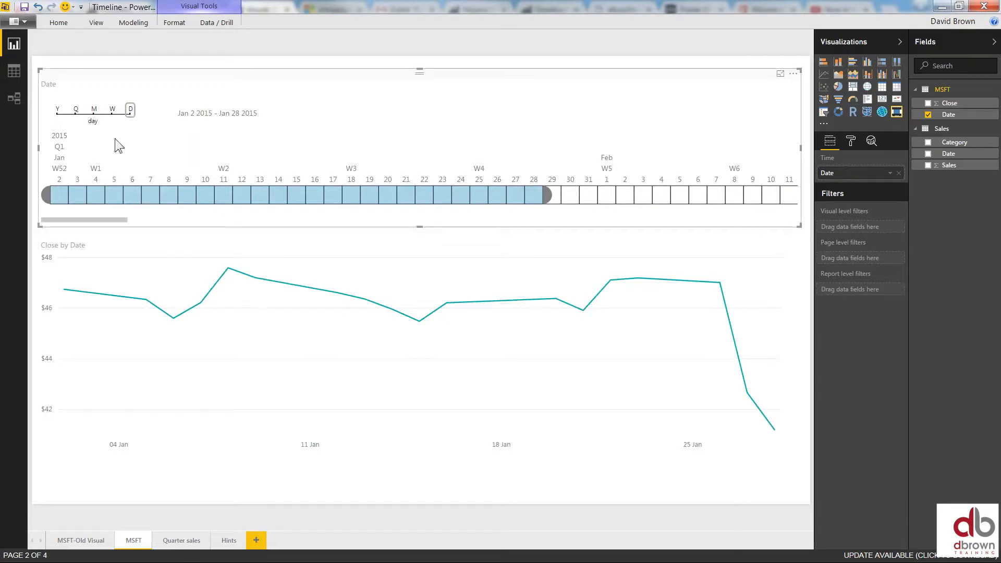
Return the Timeline to year level with all of 2015 selected
click(112, 111)
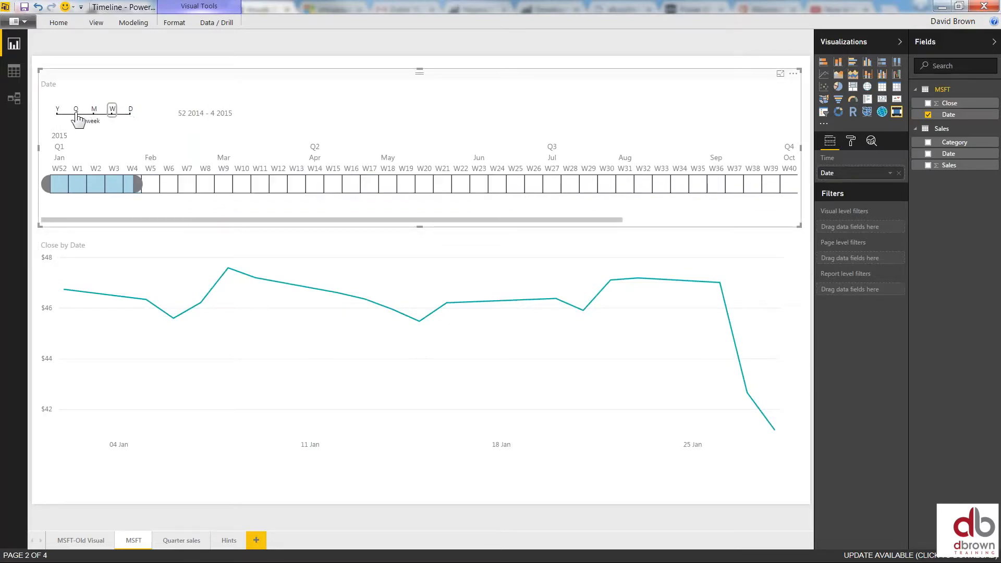
click(73, 112)
click(57, 110)
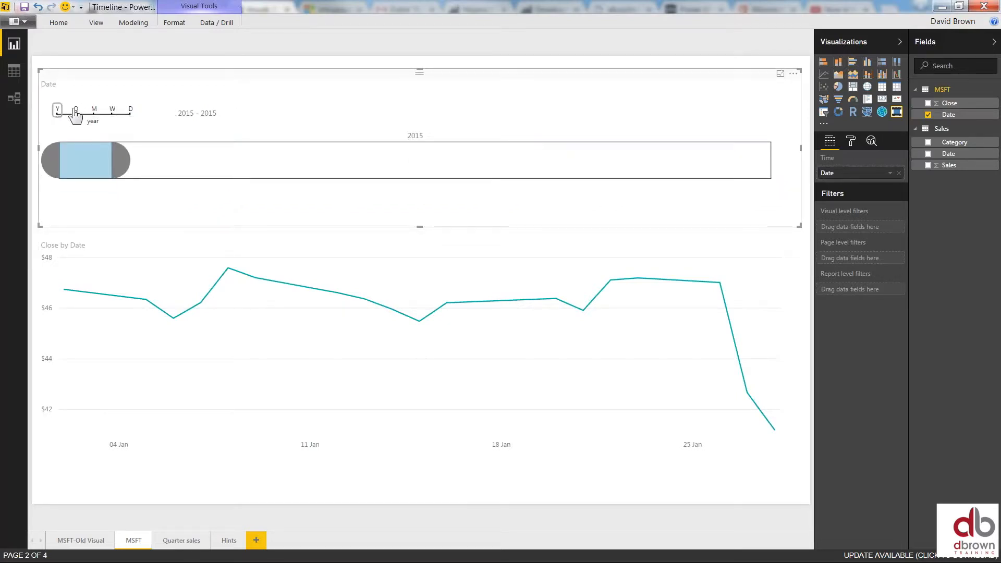
drag(117, 160, 508, 192)
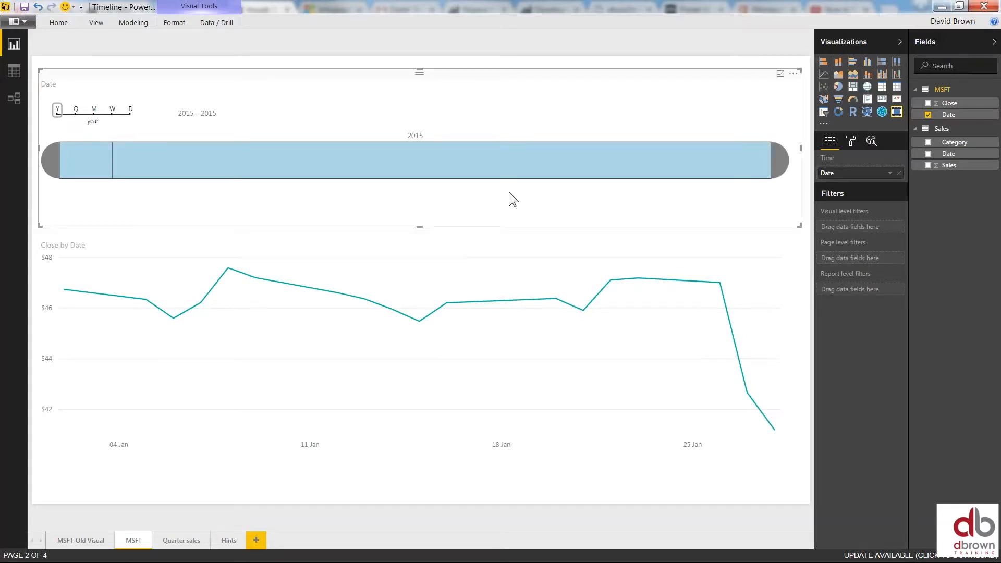
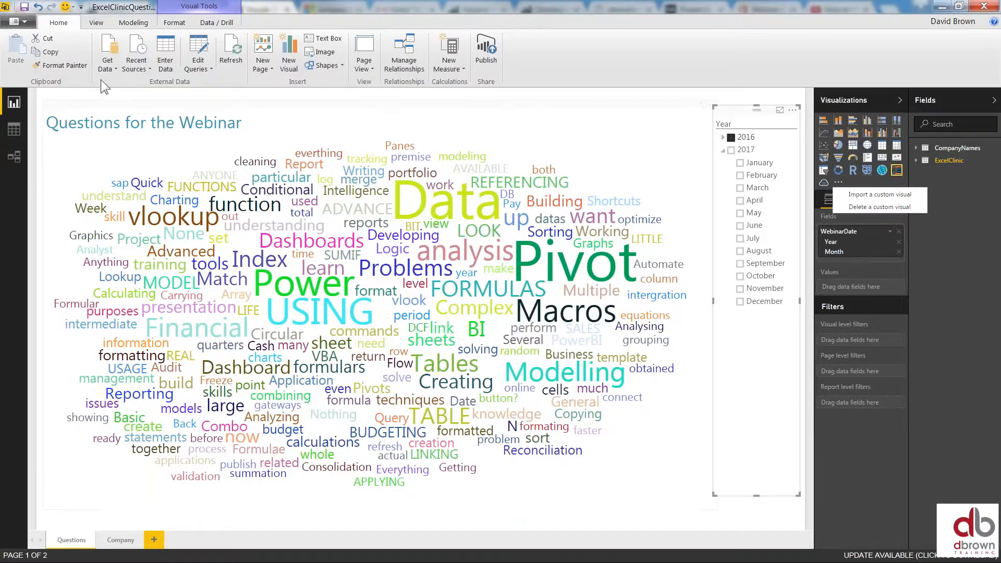
Deselect the slicer to finish the 'Questions for the Webinar' word cloud page with its Year slicer
click(96, 92)
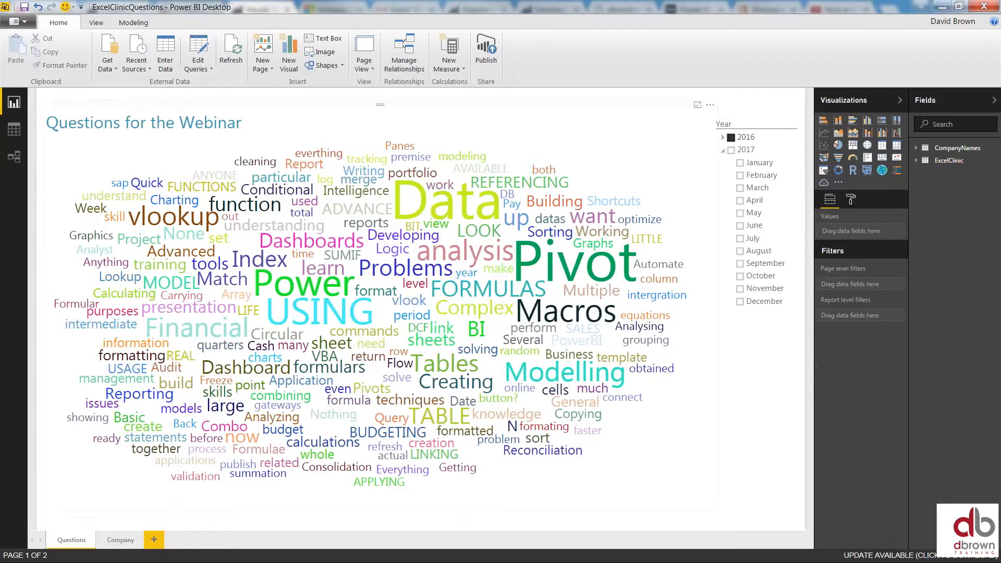
Add a blank Page 1 and load the Facts sheet from DataWebinar\FActs.xlsx
click(154, 540)
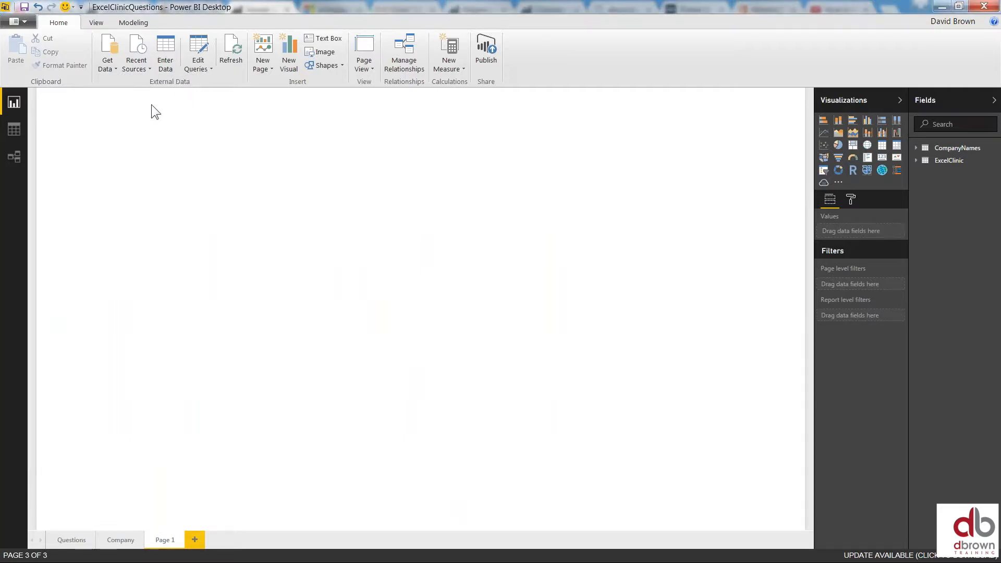
click(115, 66)
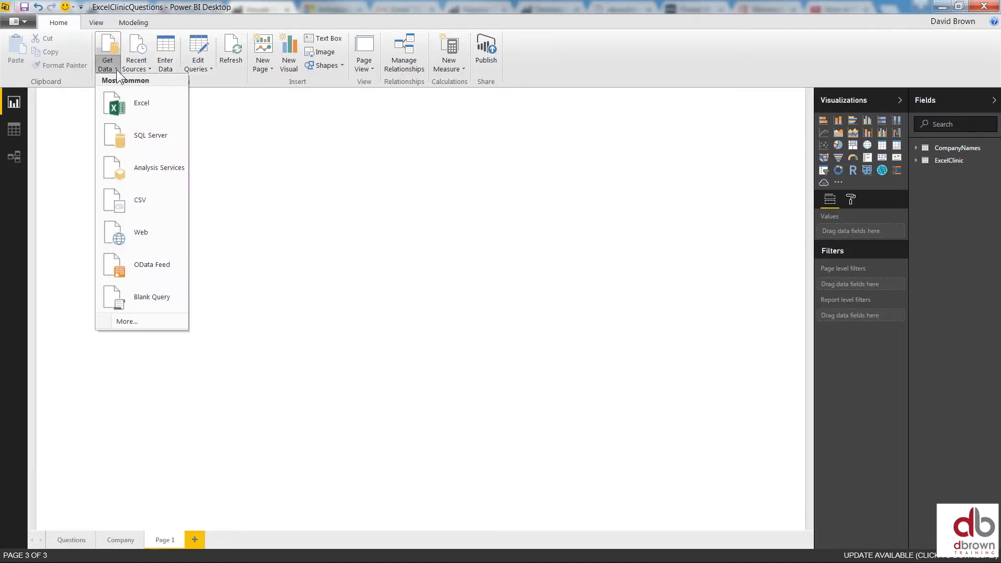
click(144, 107)
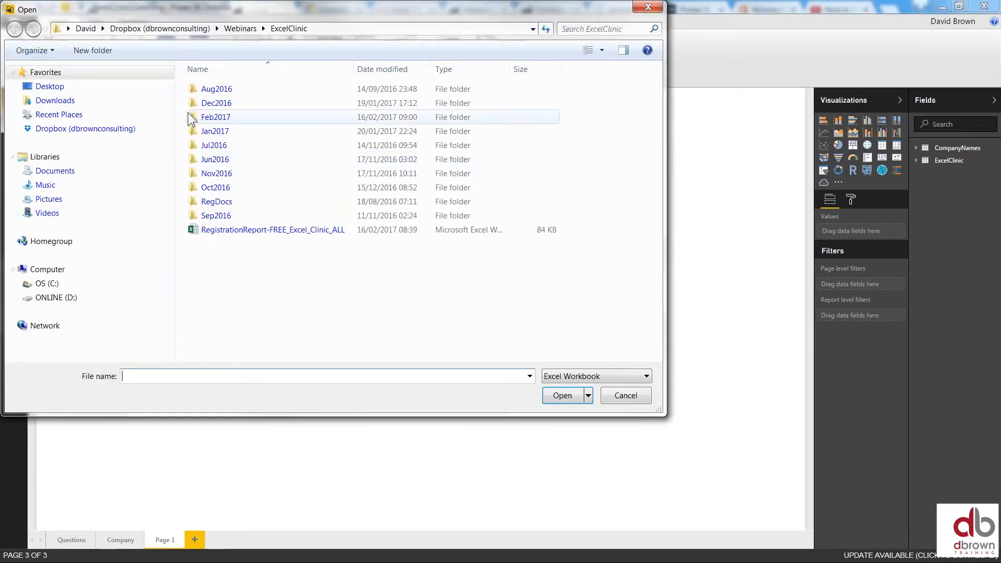
click(62, 90)
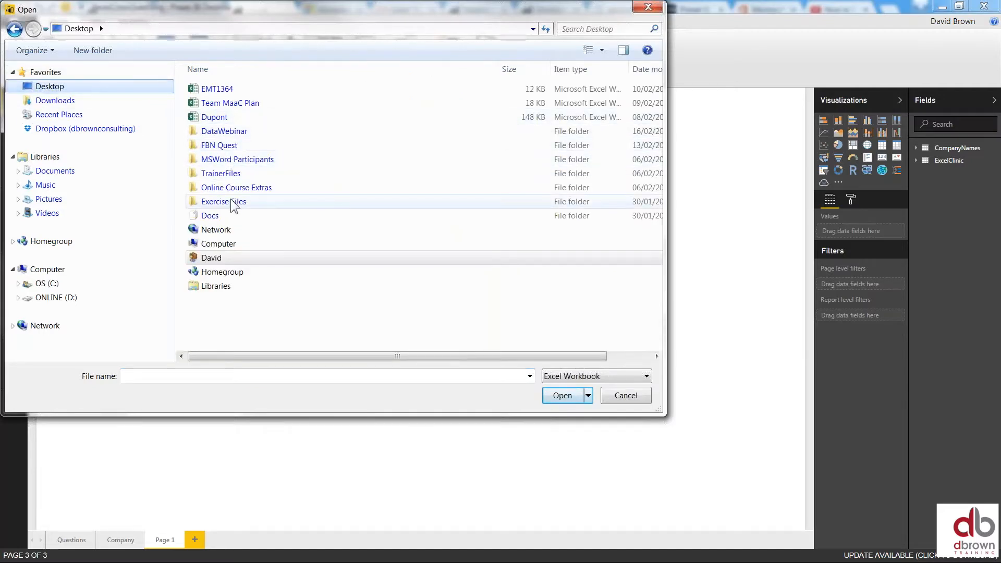
double_click(229, 131)
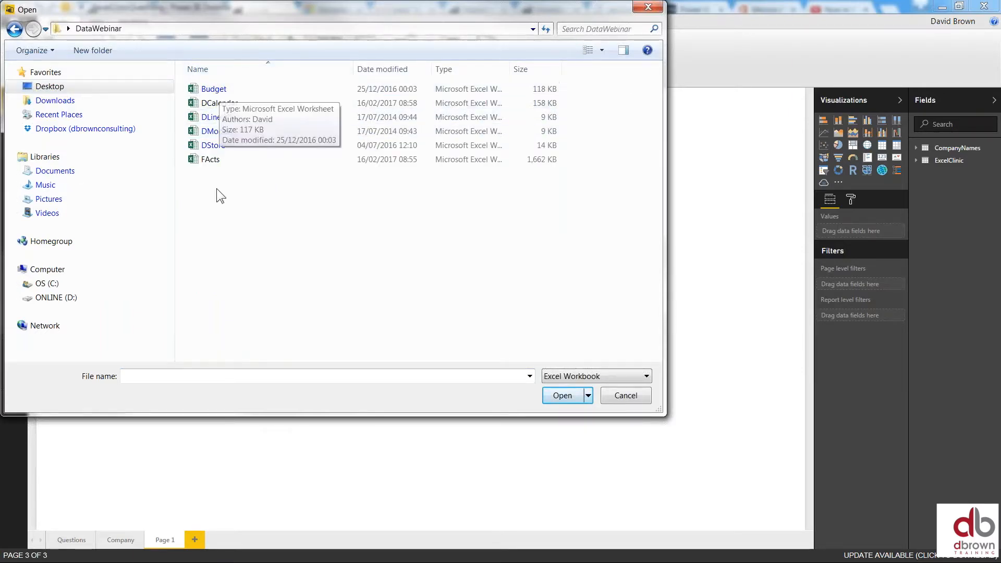
click(217, 160)
double_click(217, 158)
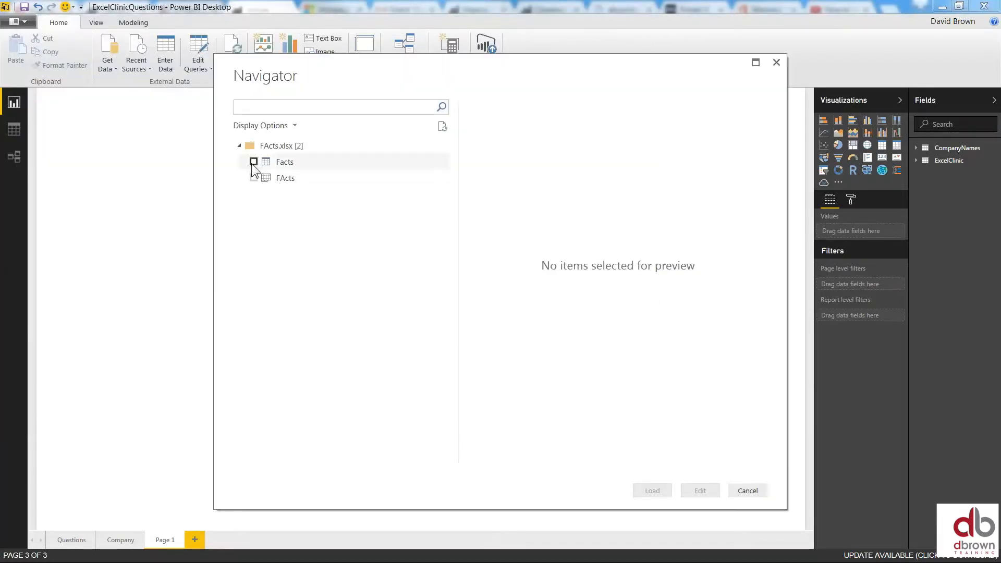
click(253, 161)
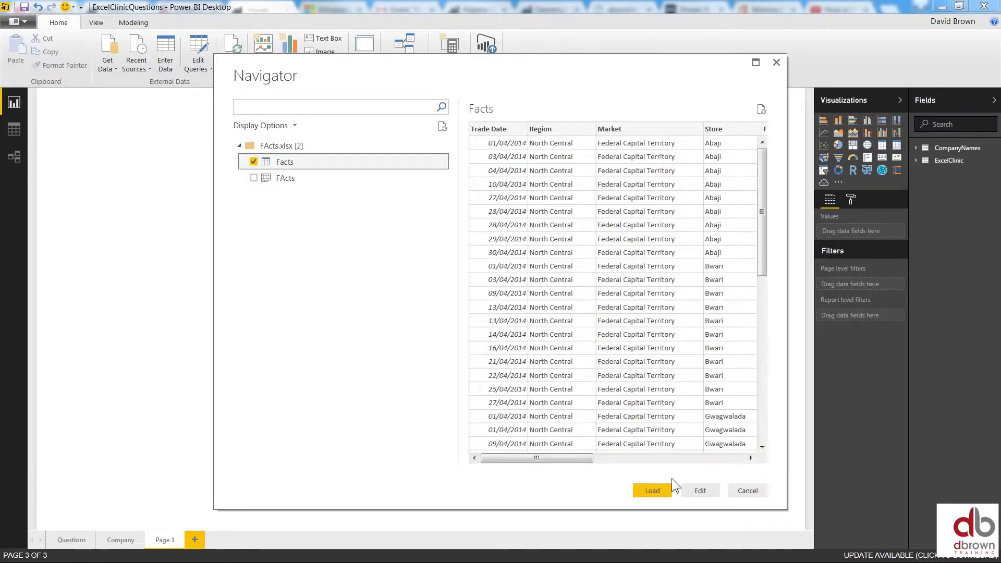
click(652, 490)
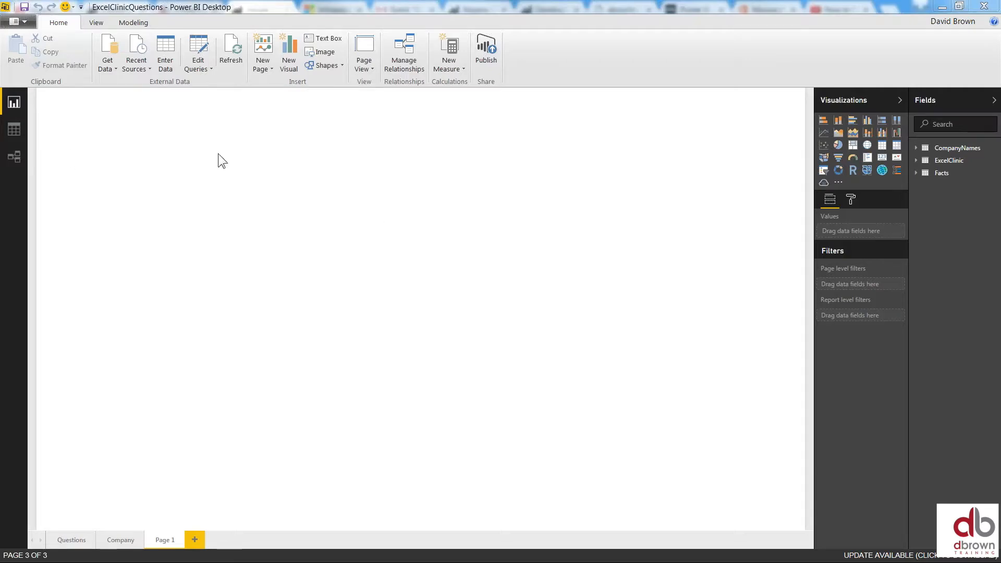
Show the ExcelClinic rows in Data view, then browse the full Get Data connector list without connecting
click(931, 173)
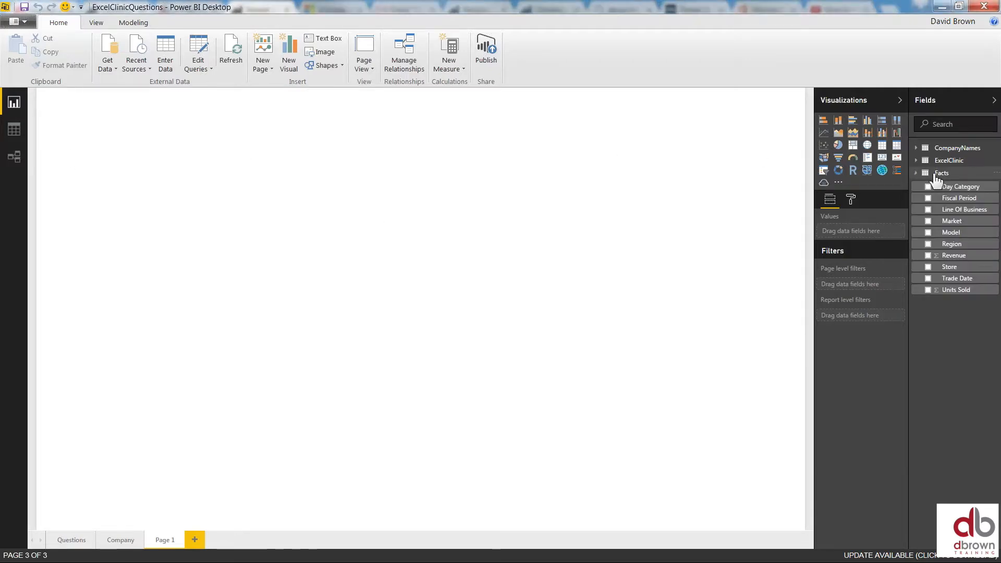
click(13, 130)
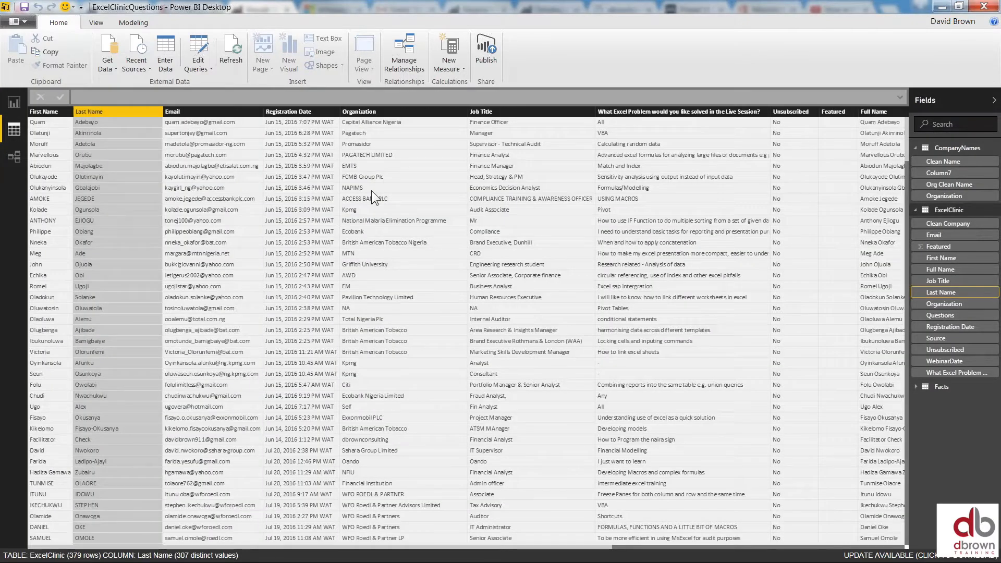
click(108, 67)
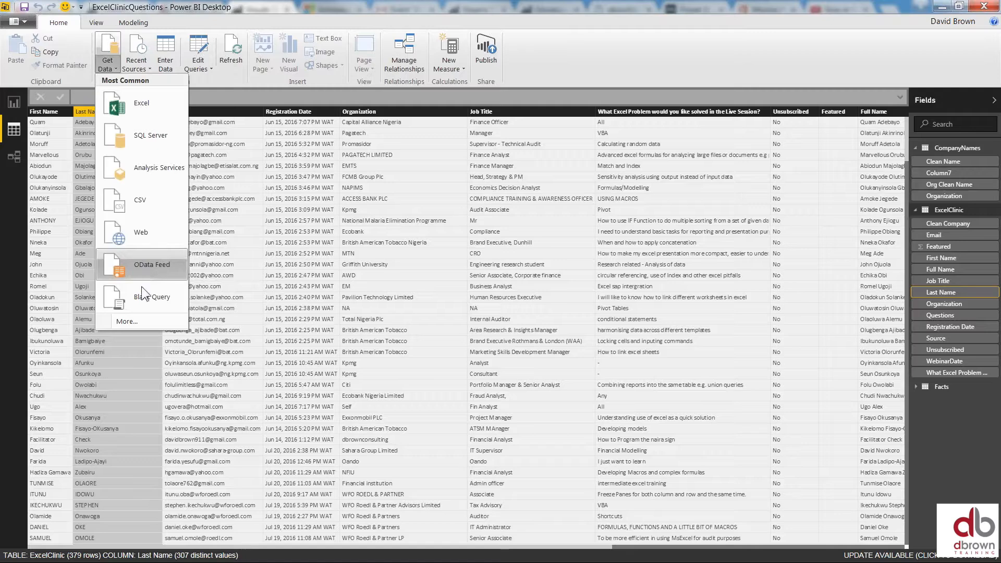
click(148, 321)
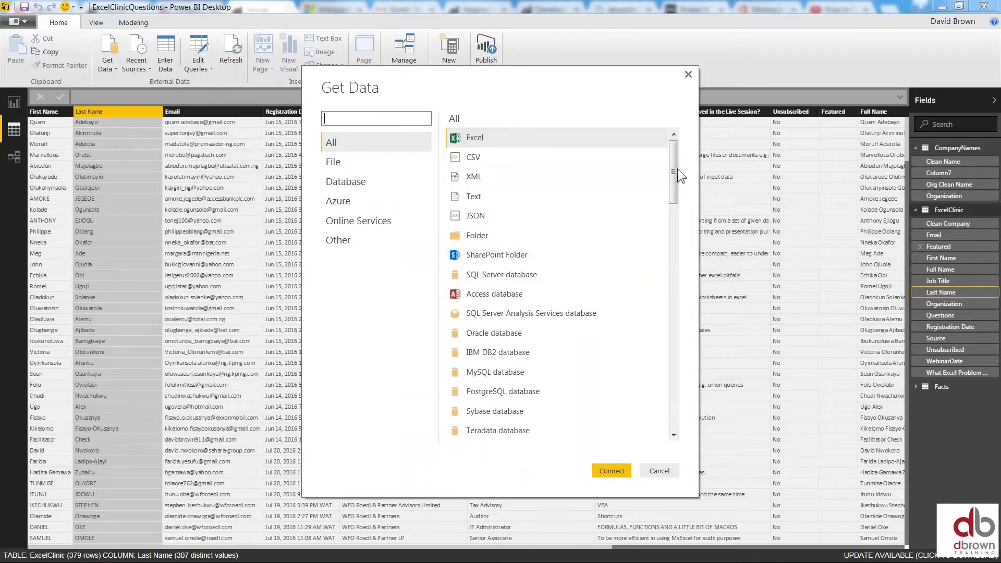
drag(672, 170, 684, 405)
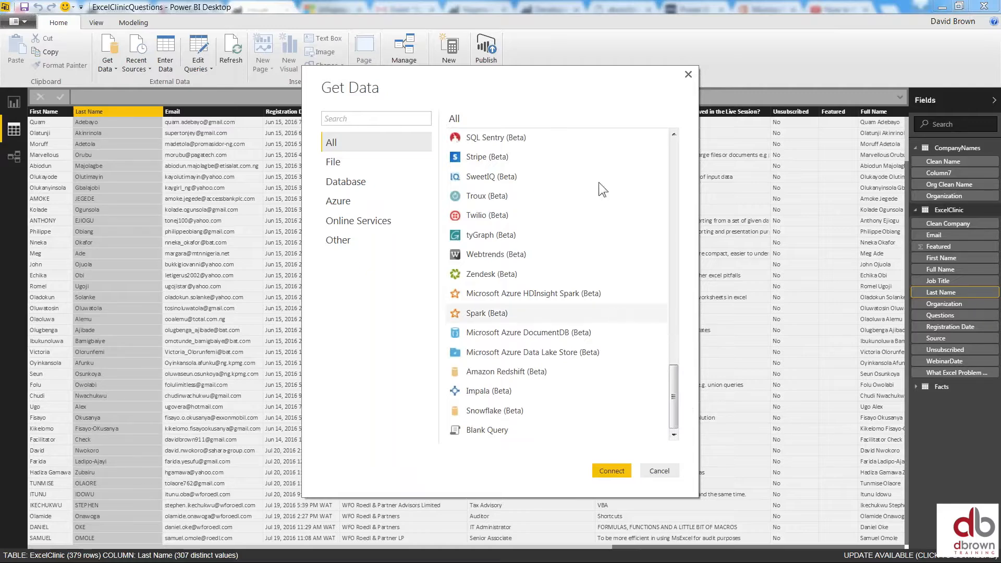
click(688, 75)
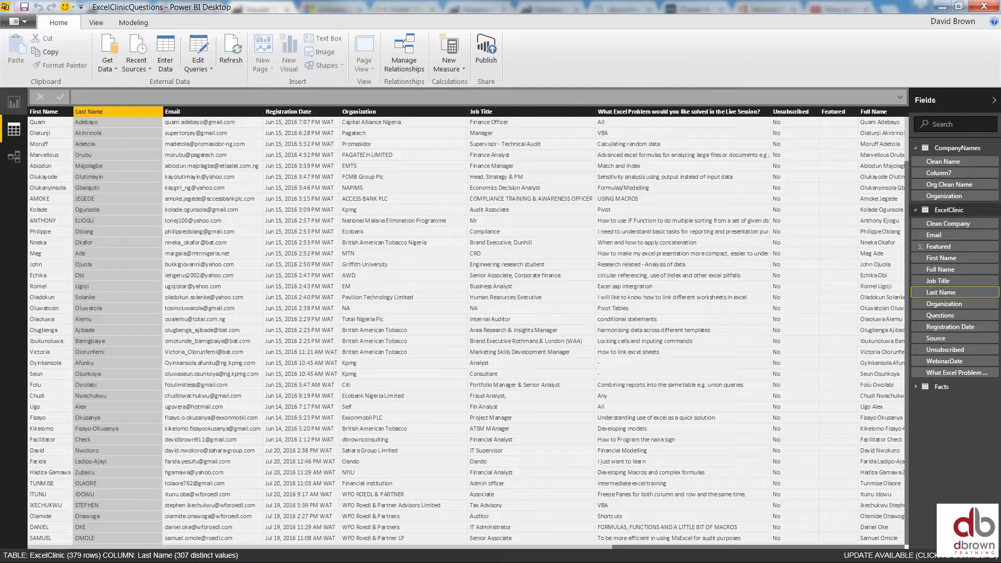
Open the Budget sheet from DataWebinar\Budget.xlsx for editing instead of loading it
click(117, 73)
key(Escape)
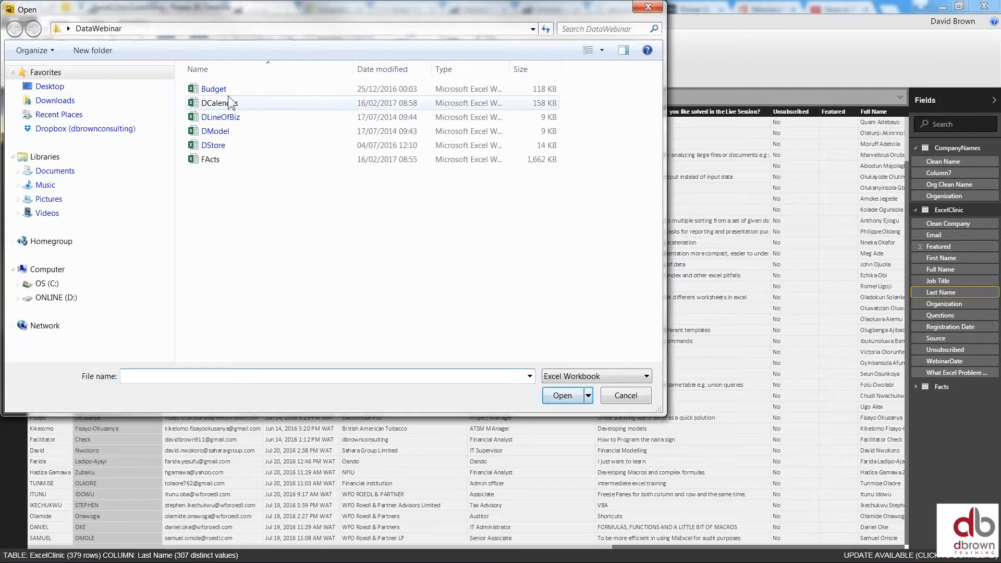
click(227, 90)
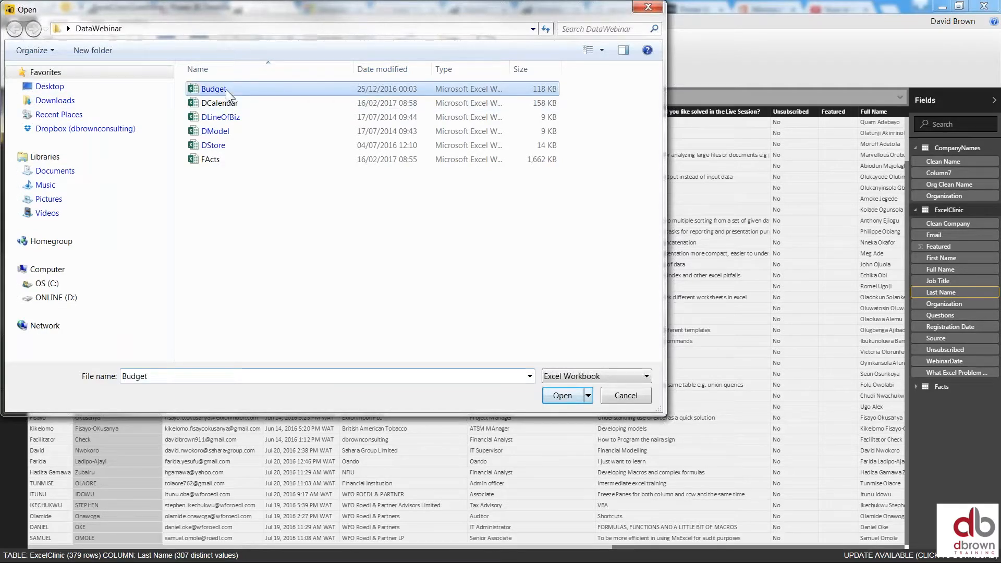
double_click(227, 89)
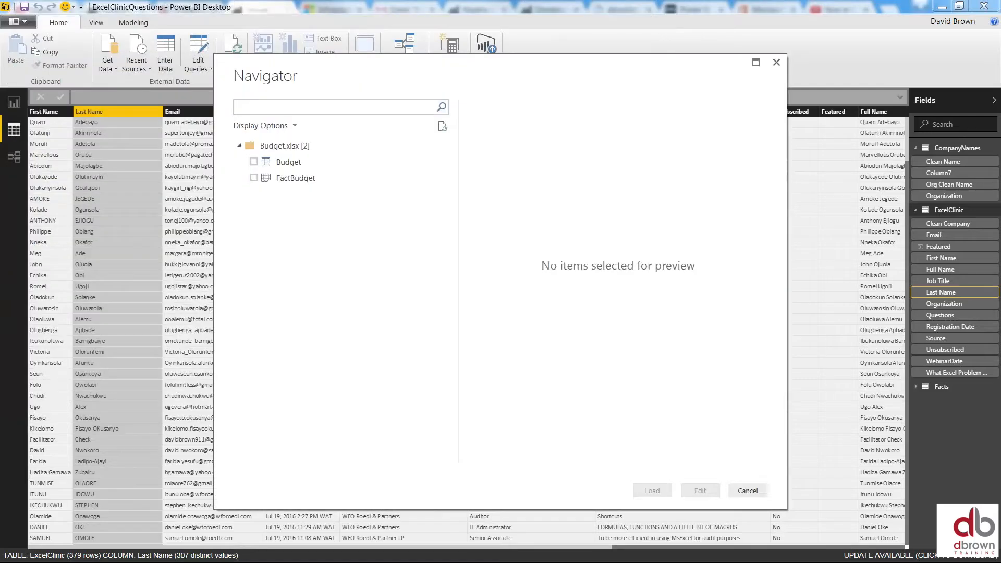
click(253, 161)
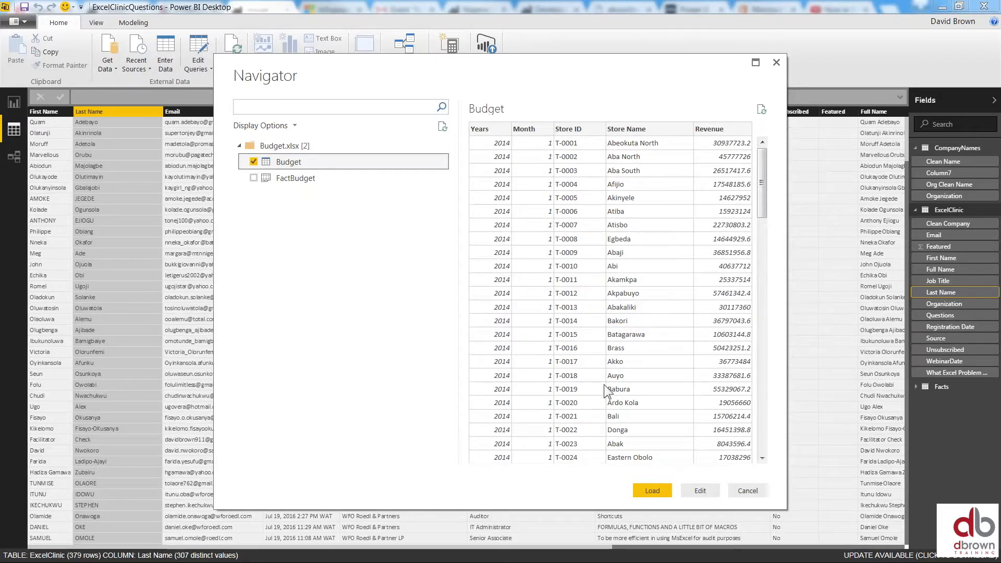
click(700, 490)
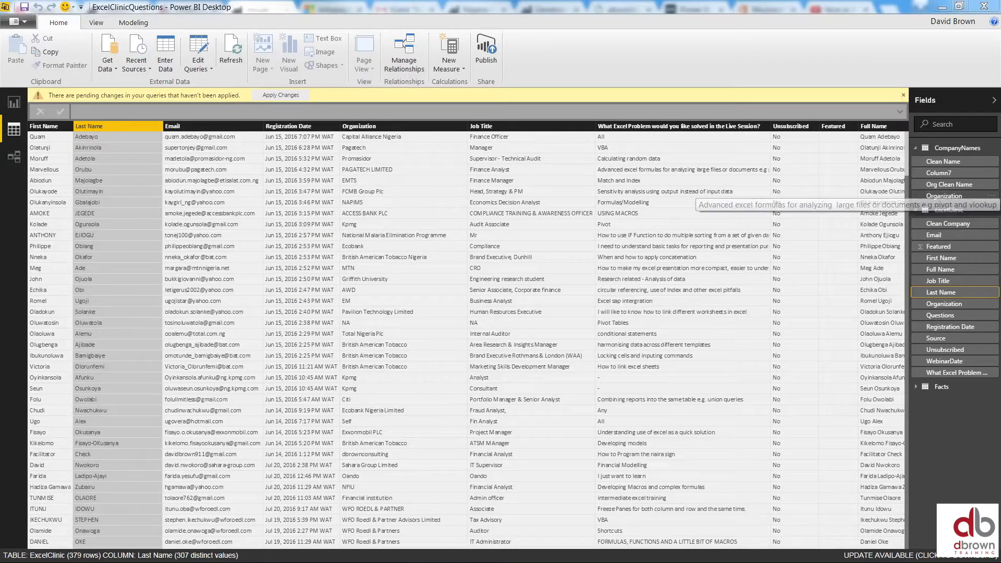
Apply the pending query changes so the Budget table loads into the model
click(993, 101)
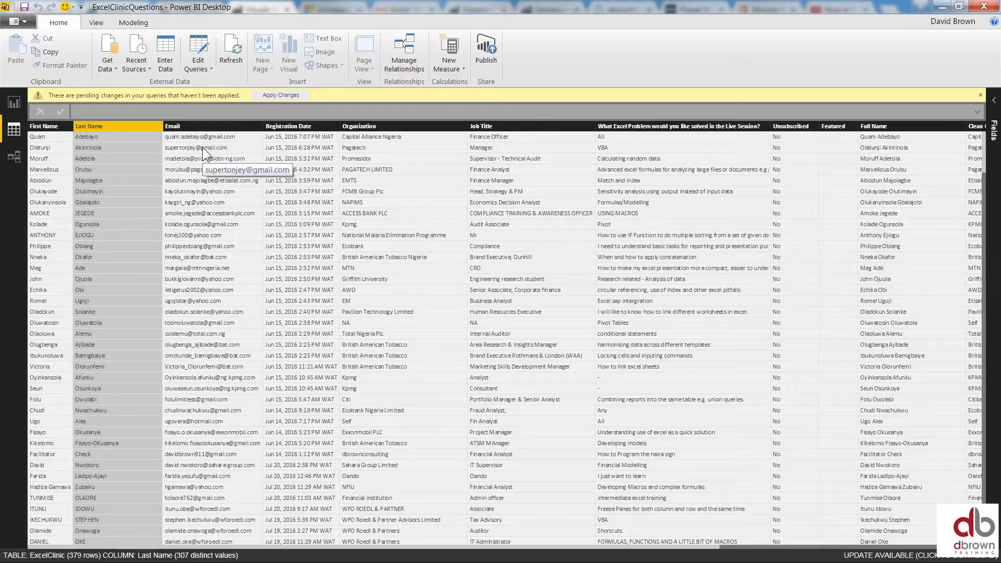
click(281, 95)
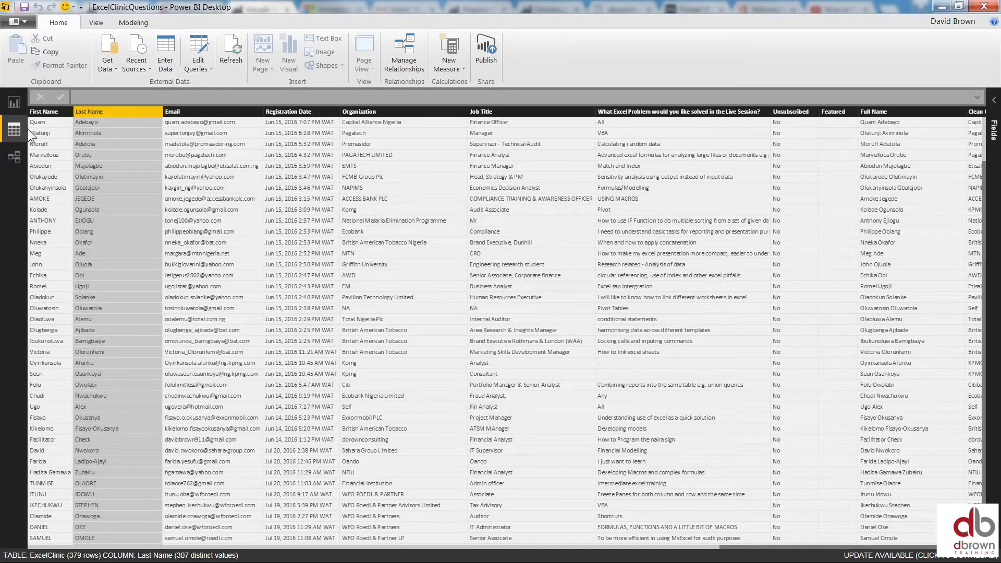
click(993, 101)
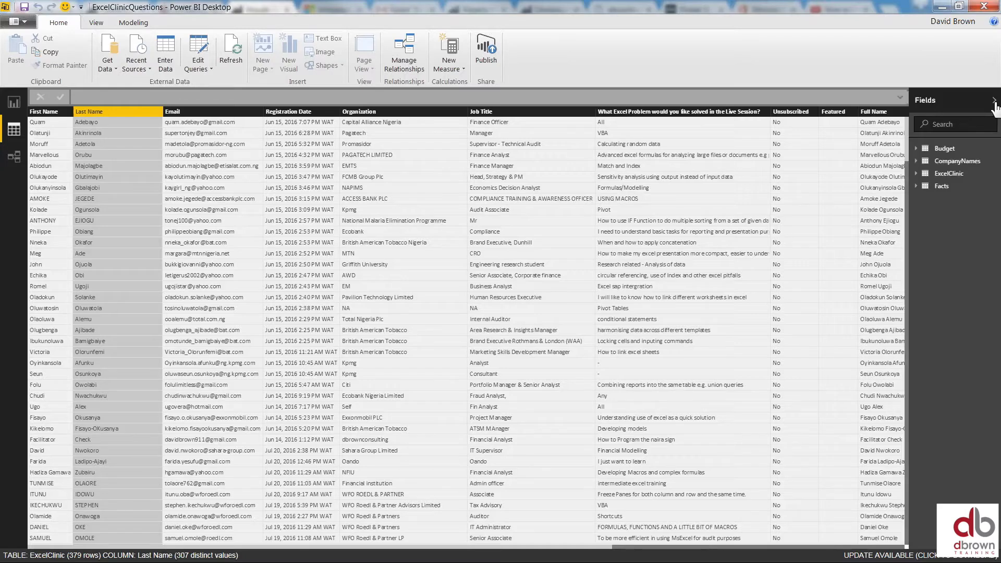
Compare the Facts and Budget table data, then show the relationship diagram
click(917, 186)
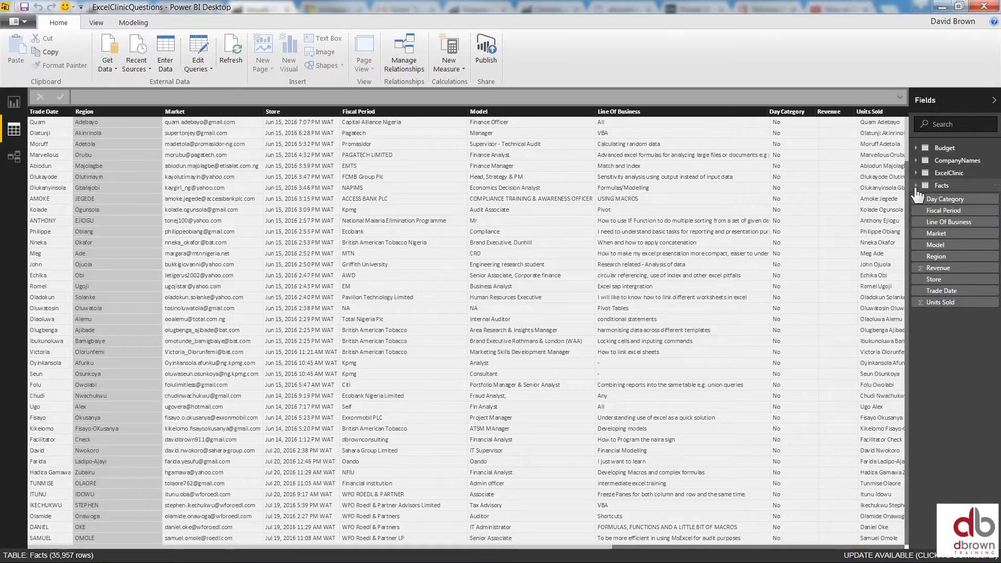
click(917, 149)
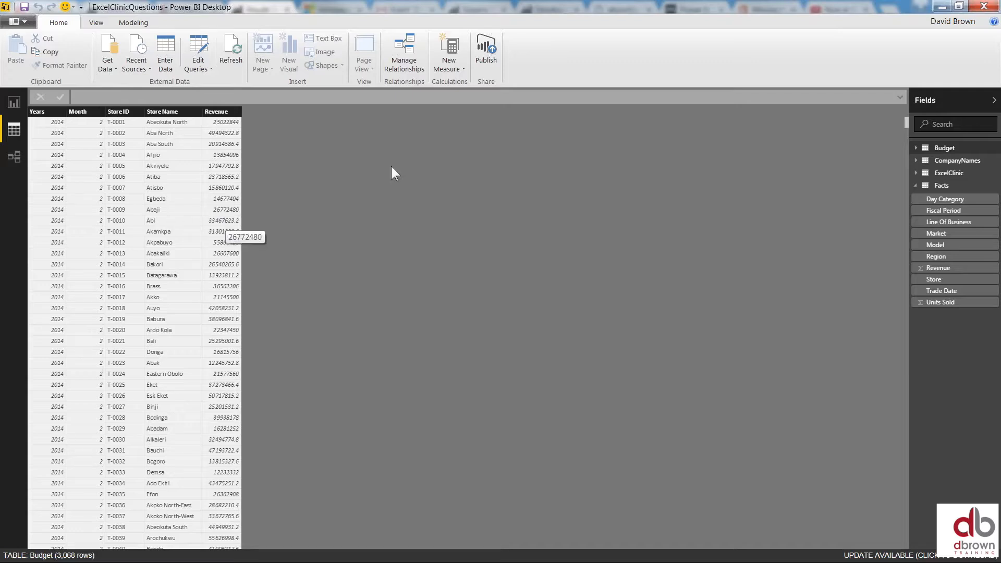
click(943, 187)
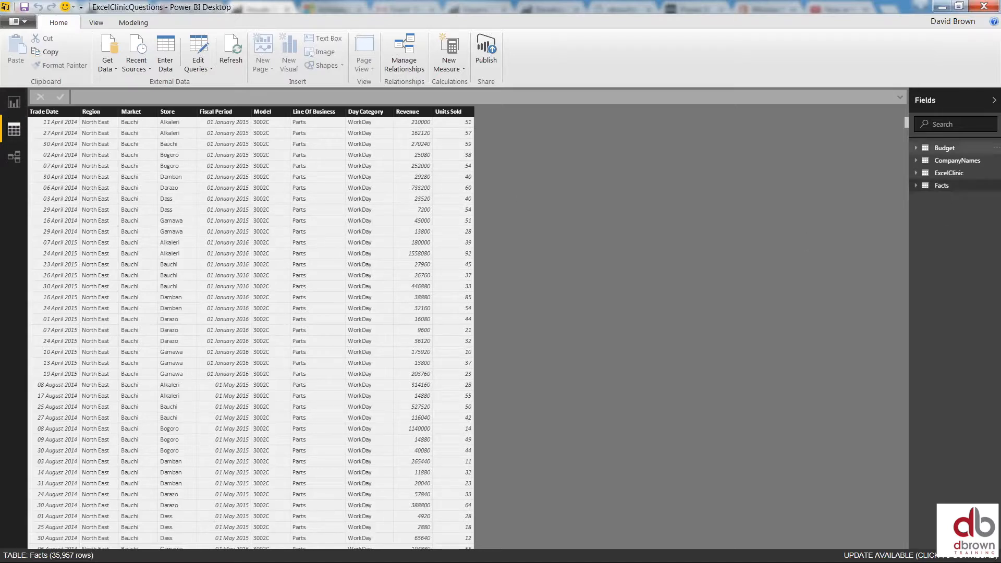
click(8, 153)
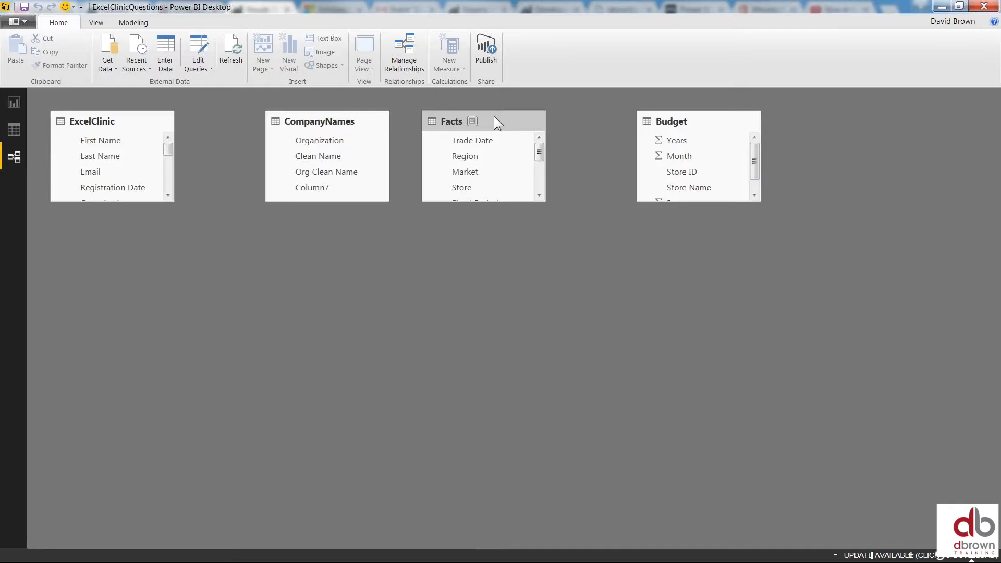
Move and stretch the Facts and Budget cards to reveal all fields, then return to Page 1
drag(494, 117, 512, 121)
drag(523, 207, 532, 355)
click(732, 120)
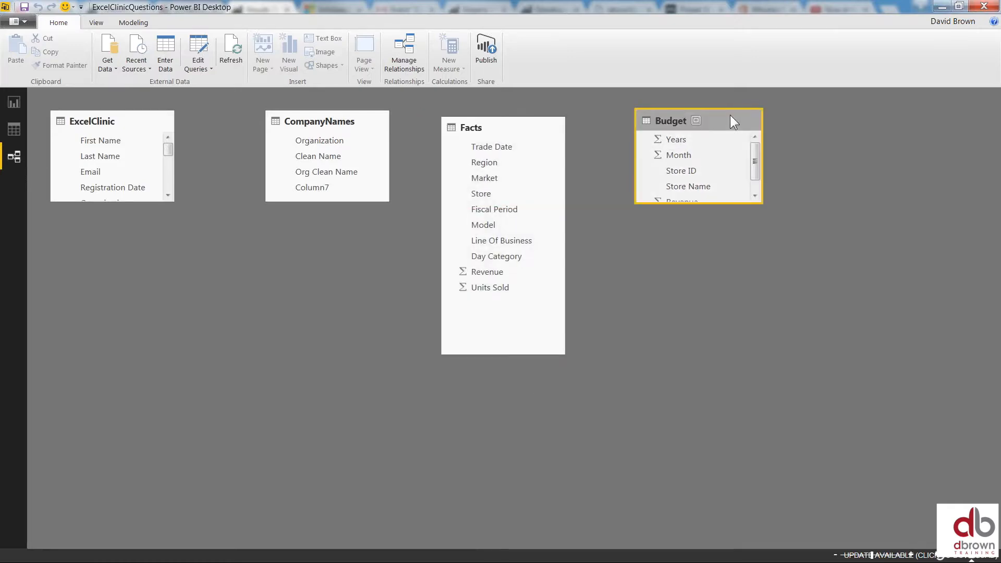
drag(730, 114, 748, 124)
drag(743, 213, 745, 368)
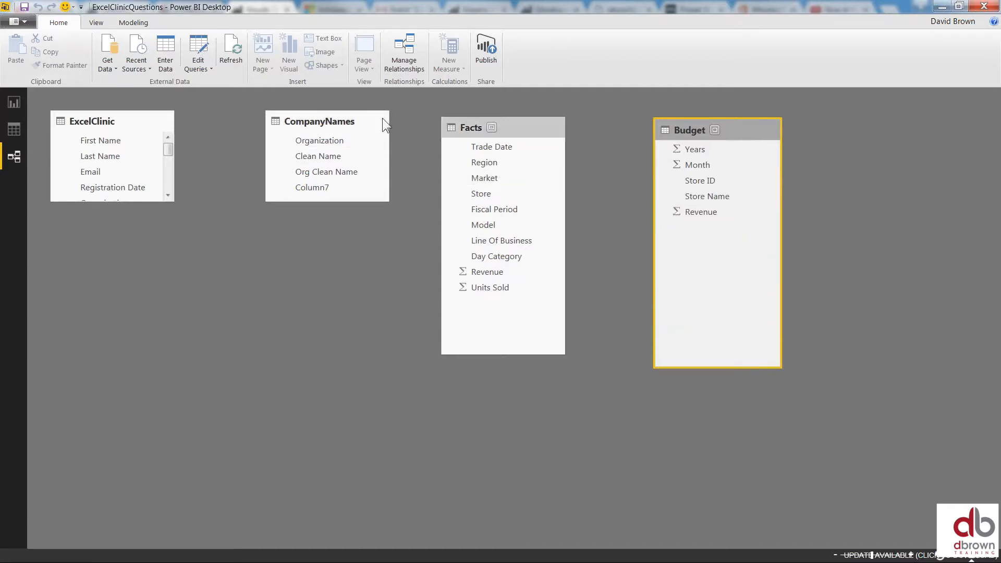
click(14, 104)
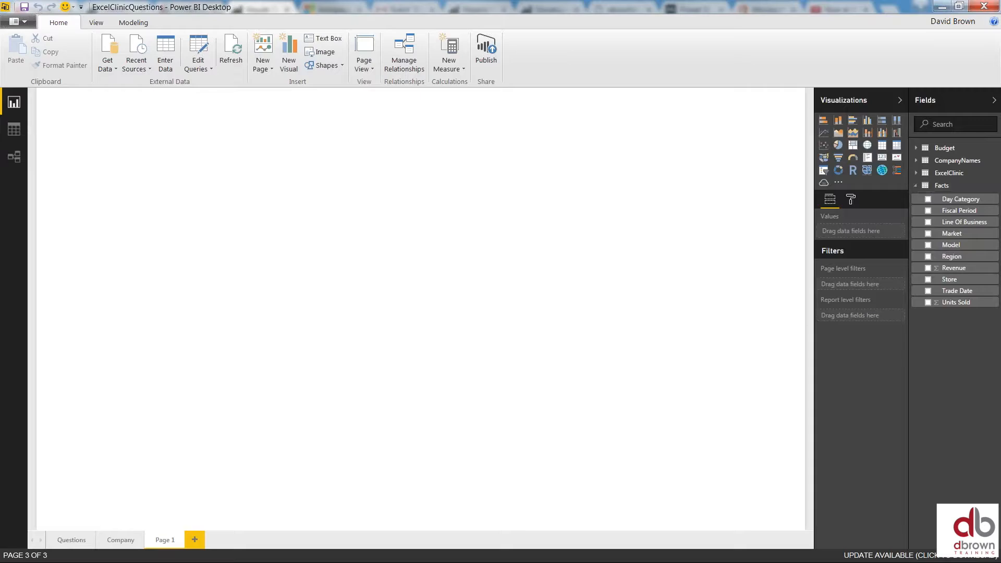
Add a table visual listing Region with Facts Revenue and enlarge it
click(887, 150)
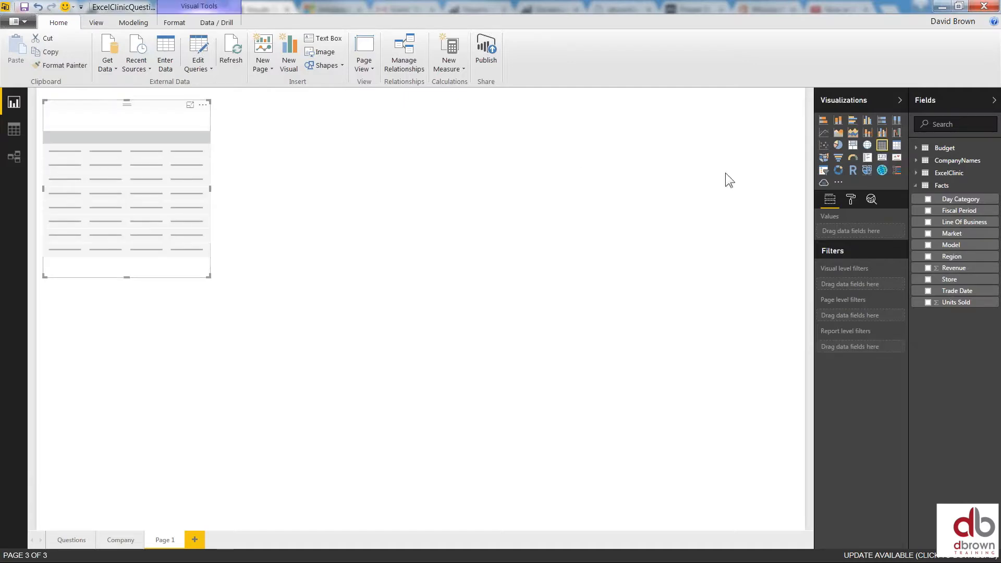
click(928, 256)
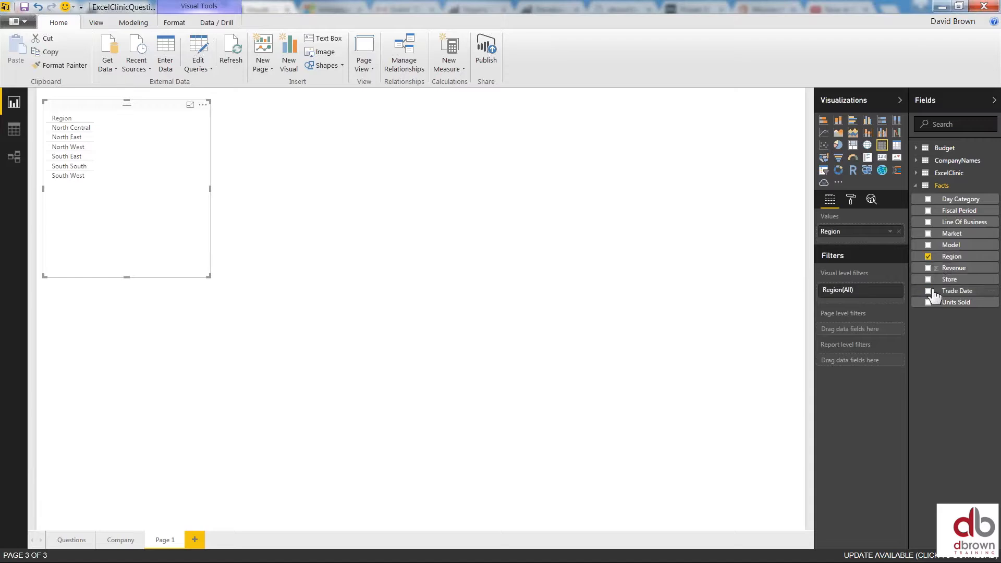
click(928, 268)
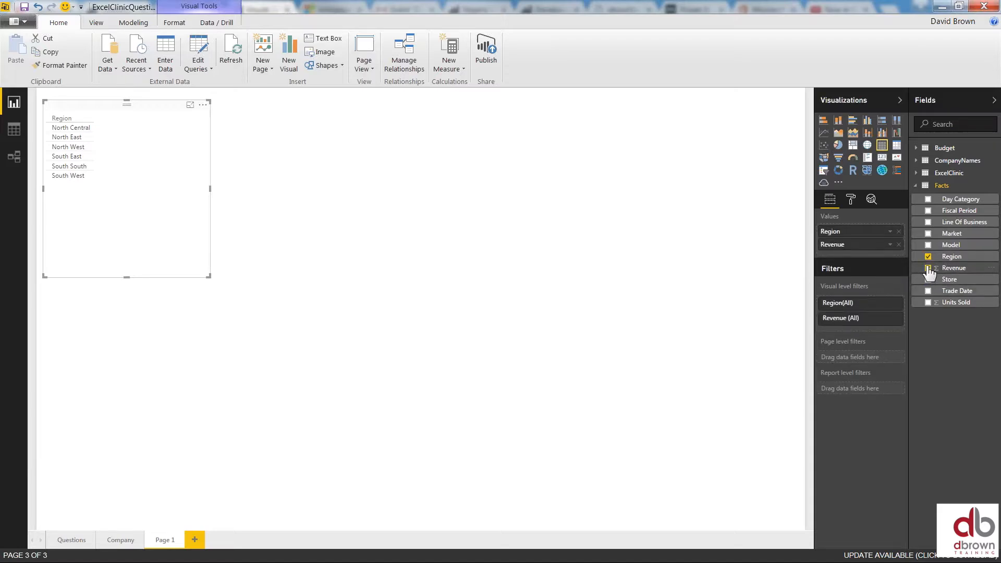
drag(209, 276, 281, 308)
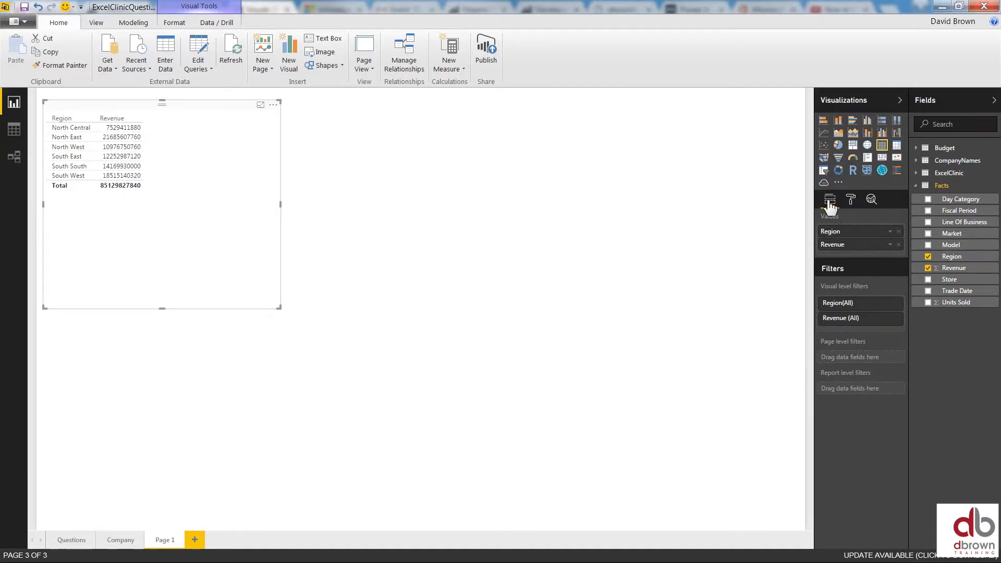
click(852, 201)
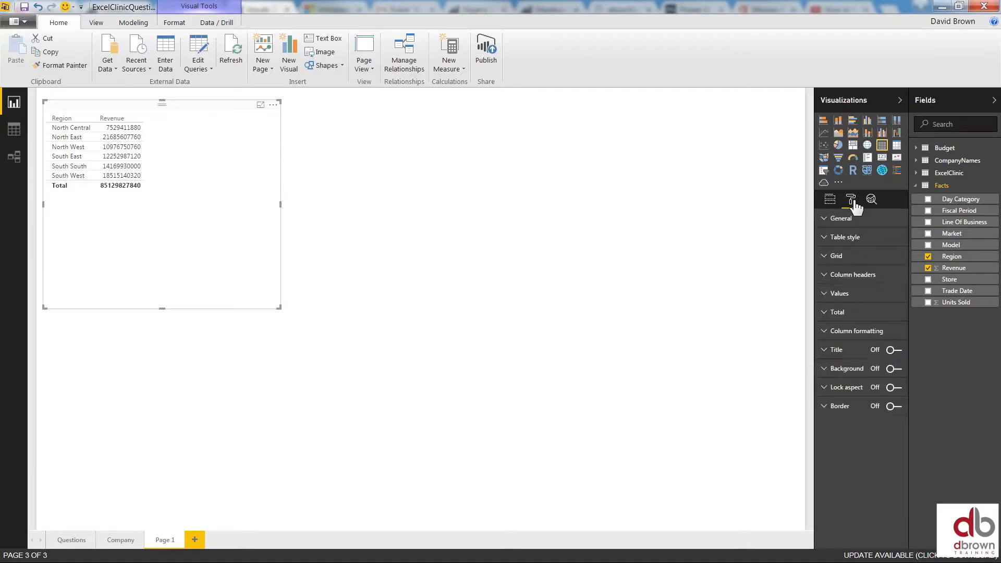
Raise the table's text size to 16 and resize it to 597 by 398
click(828, 218)
drag(874, 257, 878, 258)
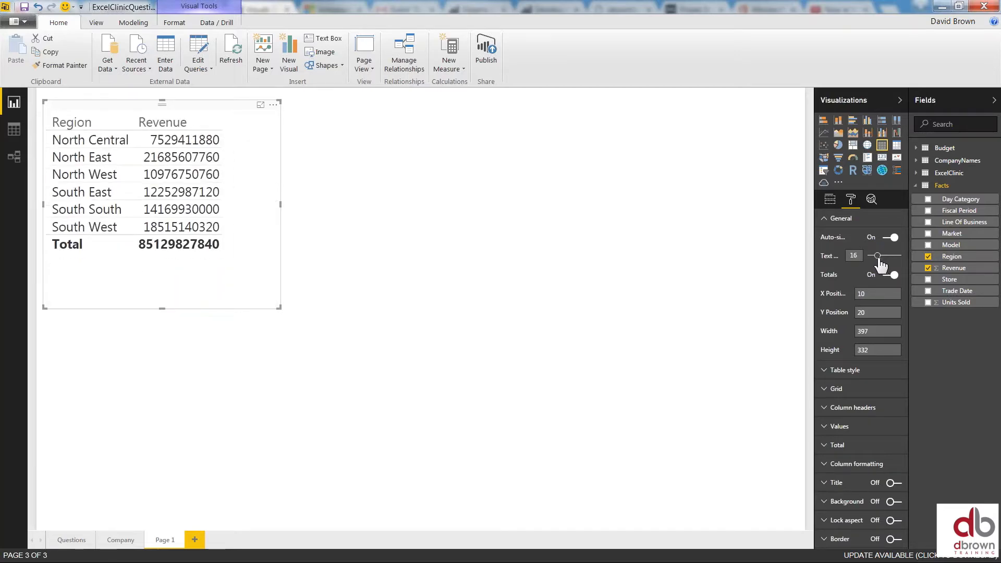
drag(279, 307, 399, 347)
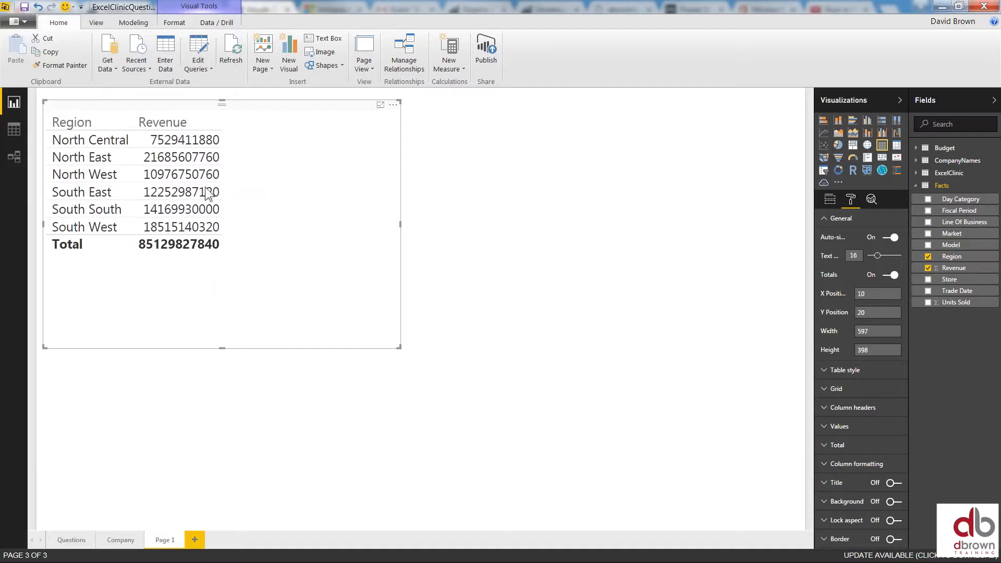
Add Budget Revenue as a column and sort rows by Facts Revenue descending
click(916, 150)
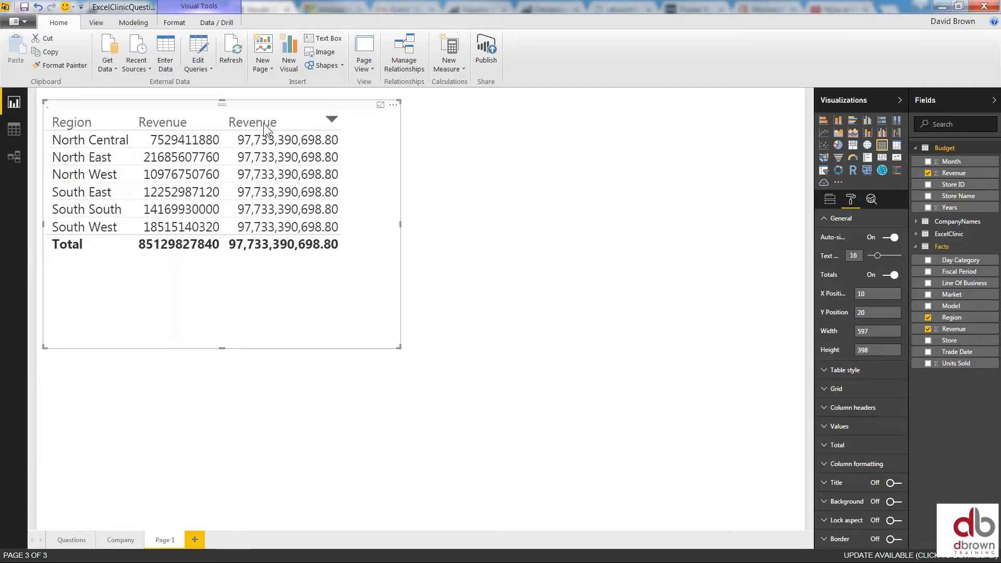
click(153, 128)
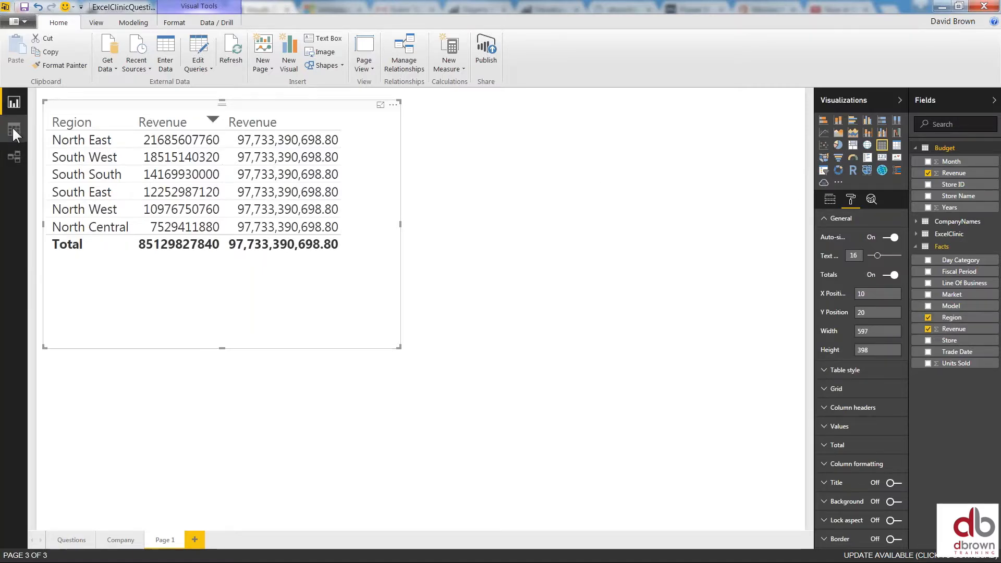
Try relating Facts Store to Budget Store ID and dismiss the non-unique values error
click(15, 158)
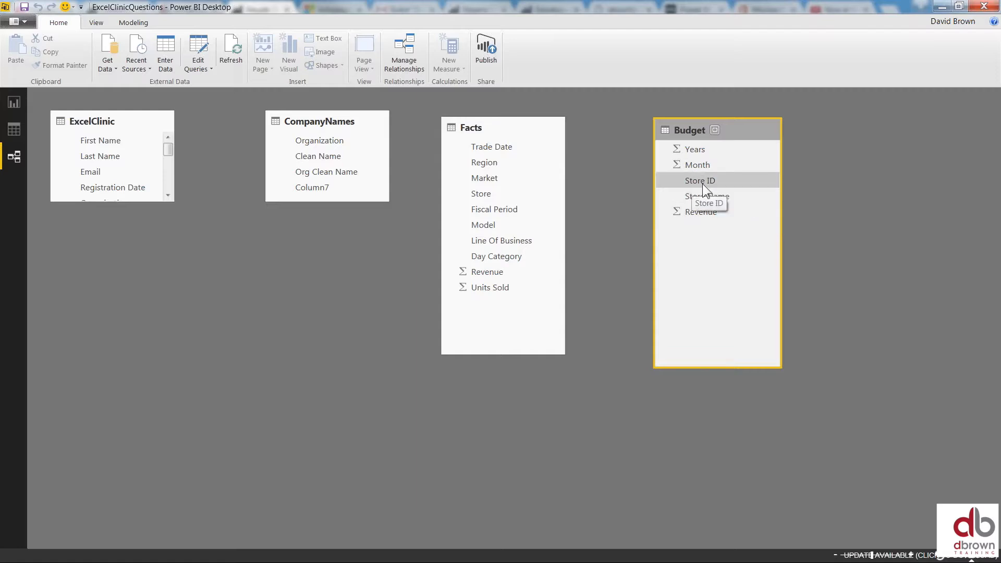
drag(493, 196, 710, 182)
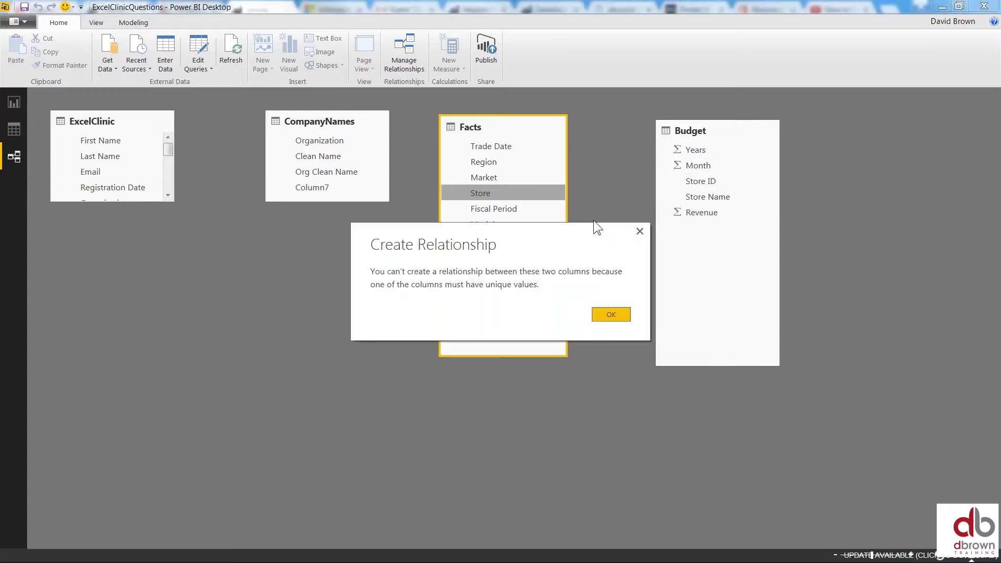
click(638, 231)
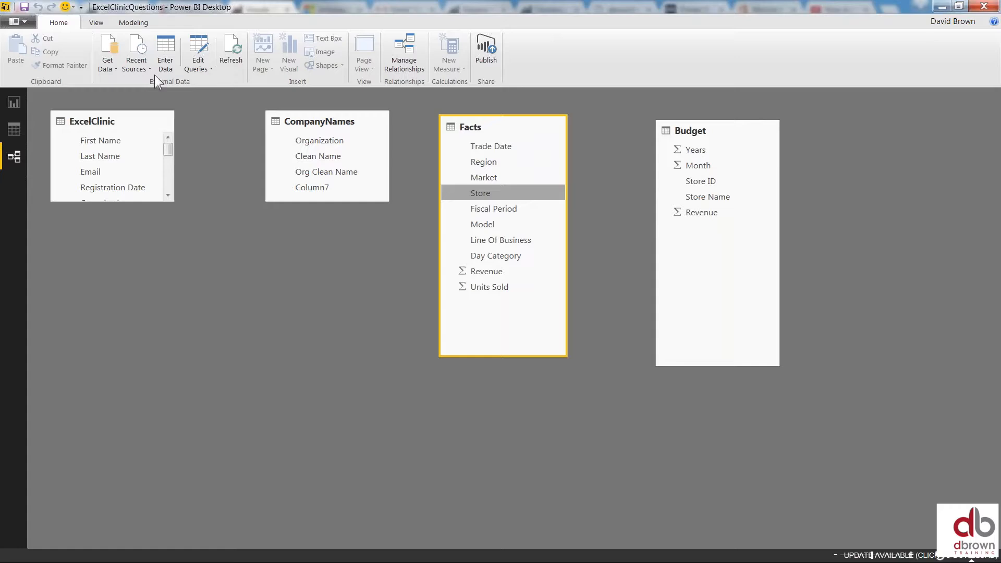
Load Table1 from the DStore.xlsx Excel workbook into the model
click(107, 64)
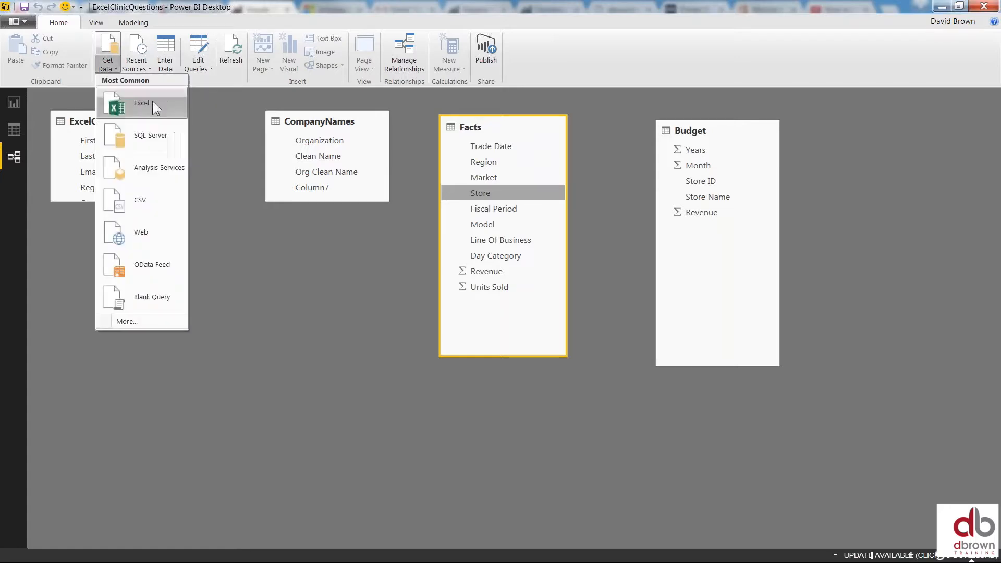
click(142, 102)
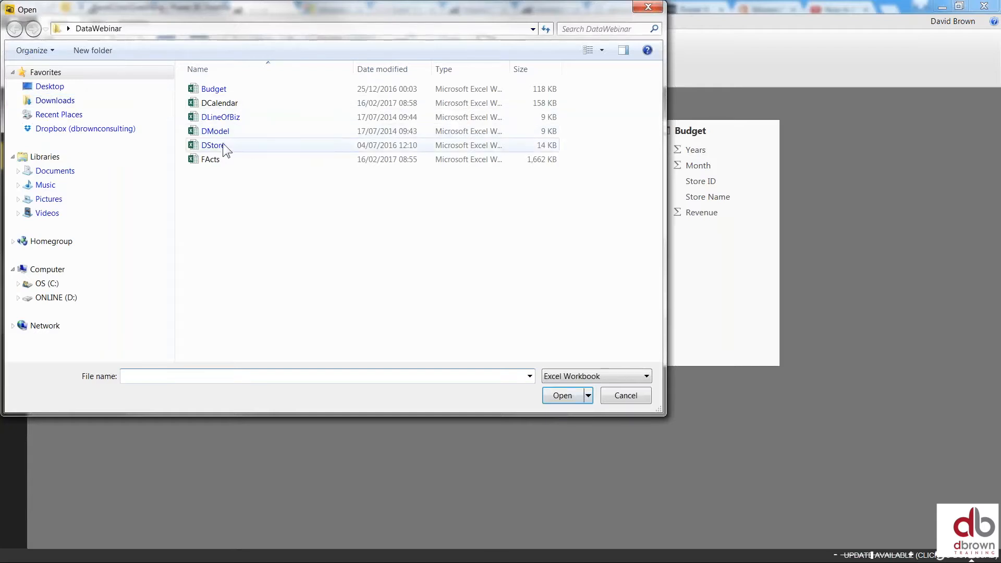
double_click(223, 143)
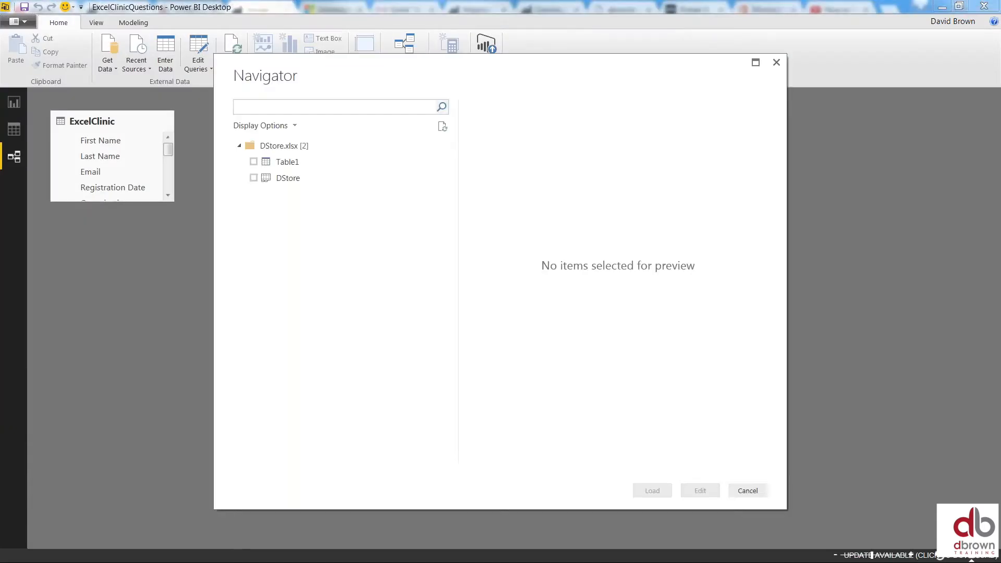
click(254, 162)
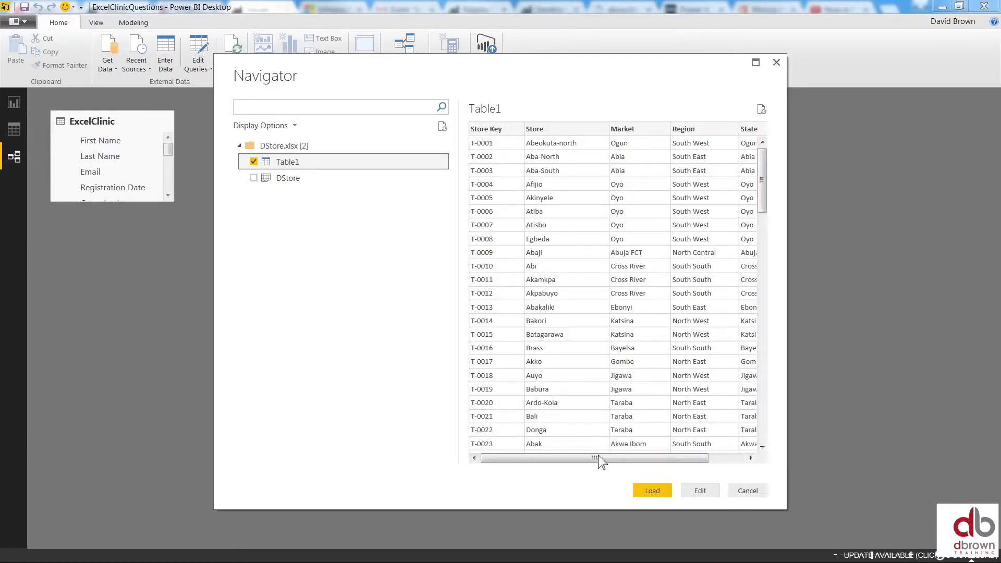
drag(599, 458, 562, 458)
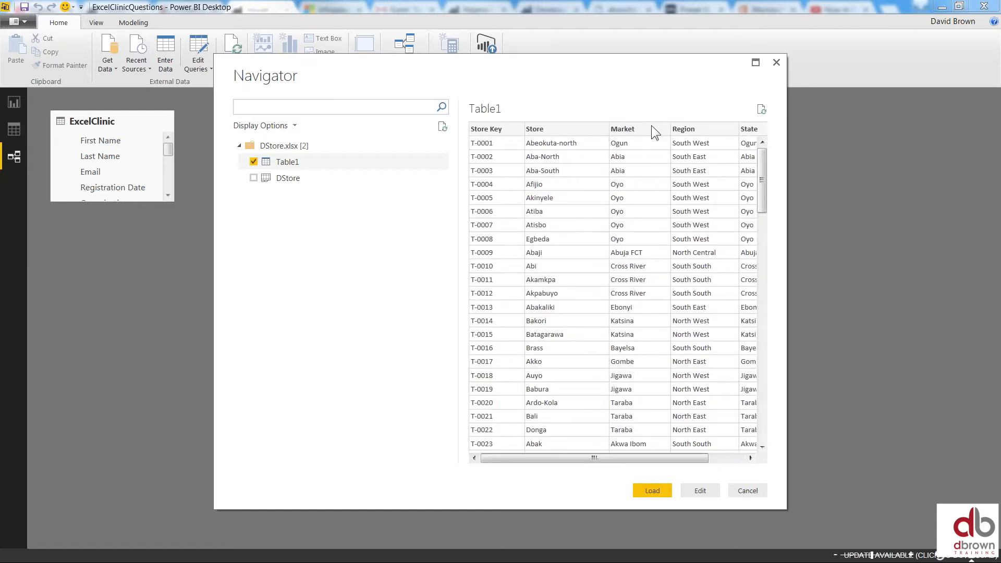
drag(657, 458, 542, 458)
drag(629, 457, 696, 453)
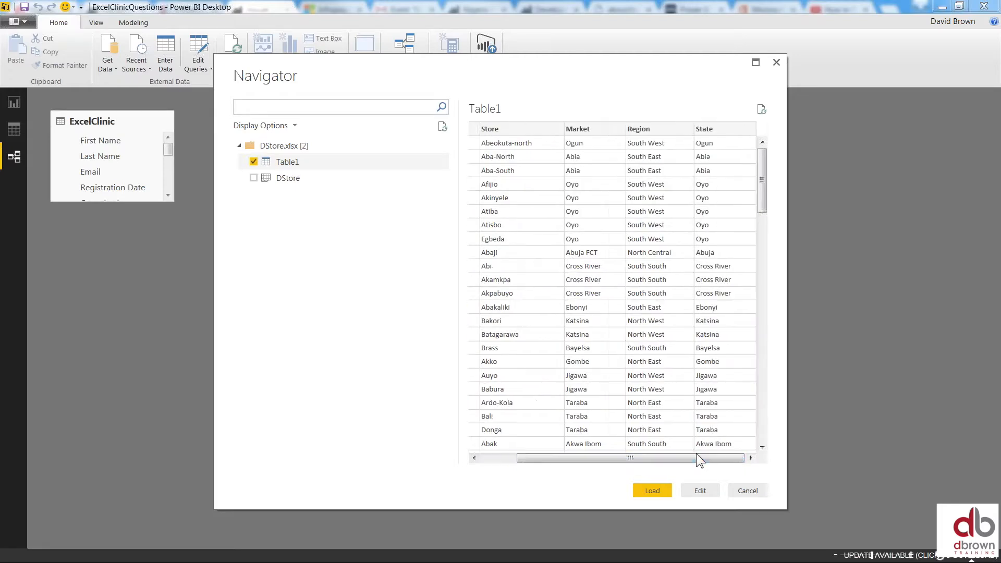
click(661, 491)
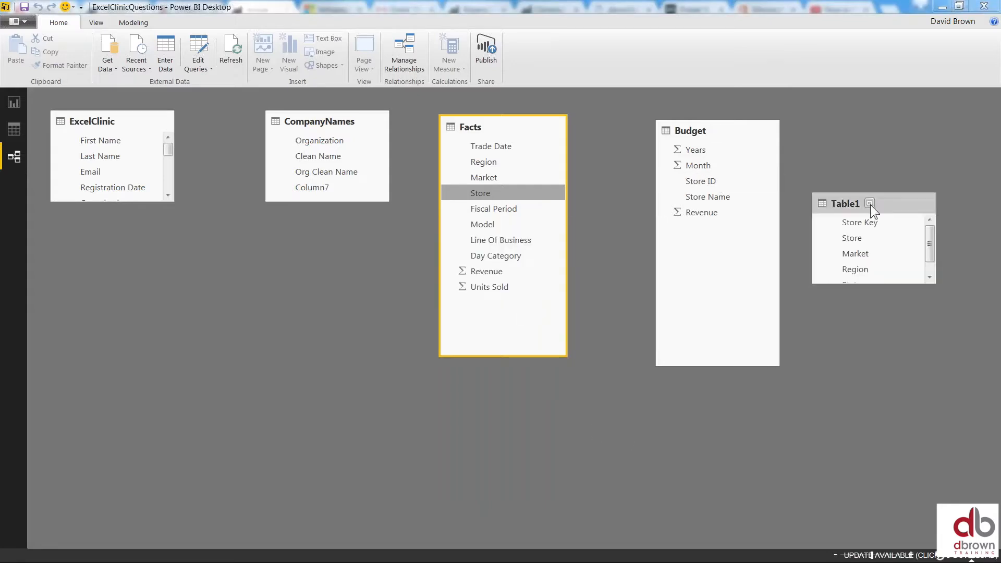
Move the Table1 card up and stretch it to reveal State, then return to Report view
drag(881, 203, 885, 155)
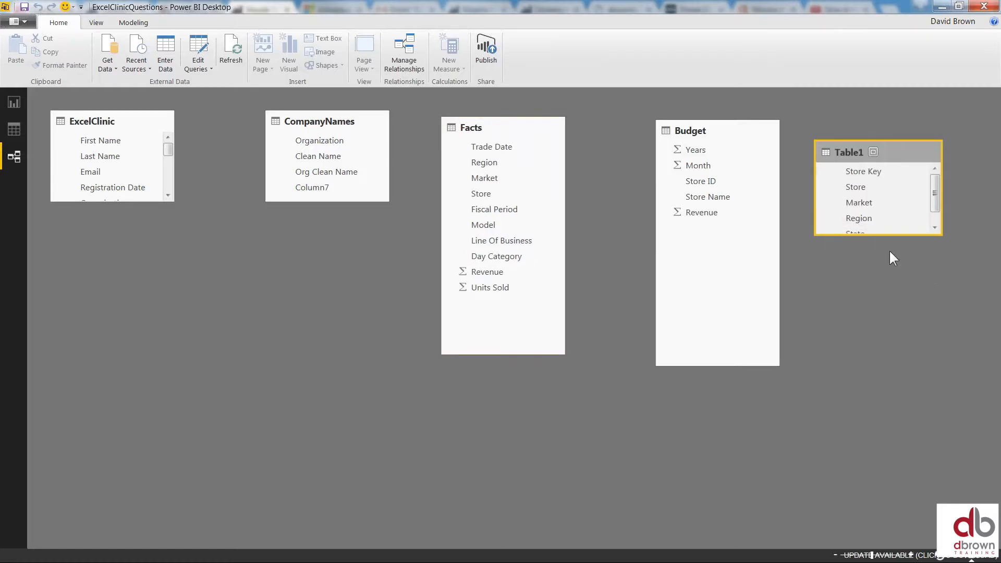
drag(895, 232, 904, 306)
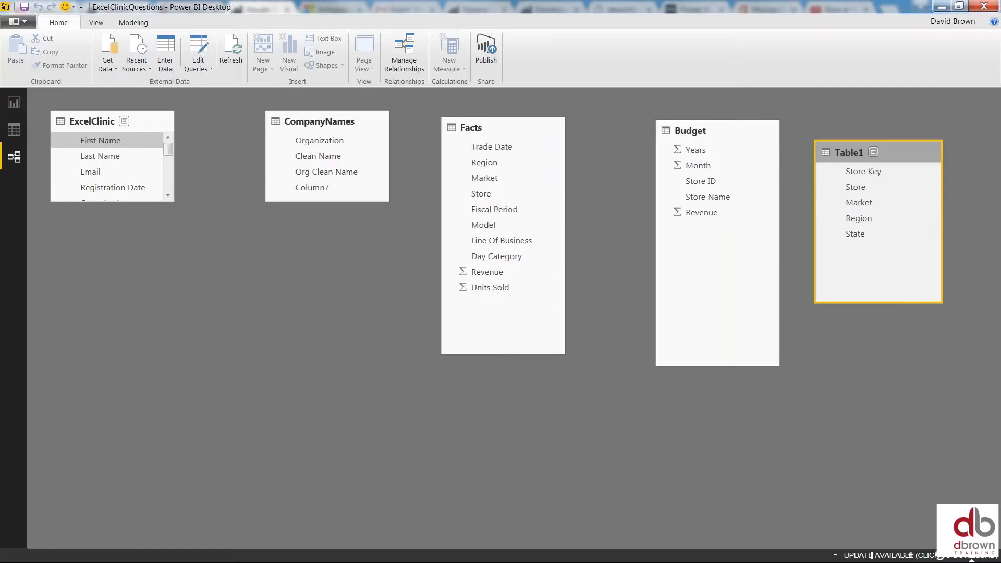
click(14, 102)
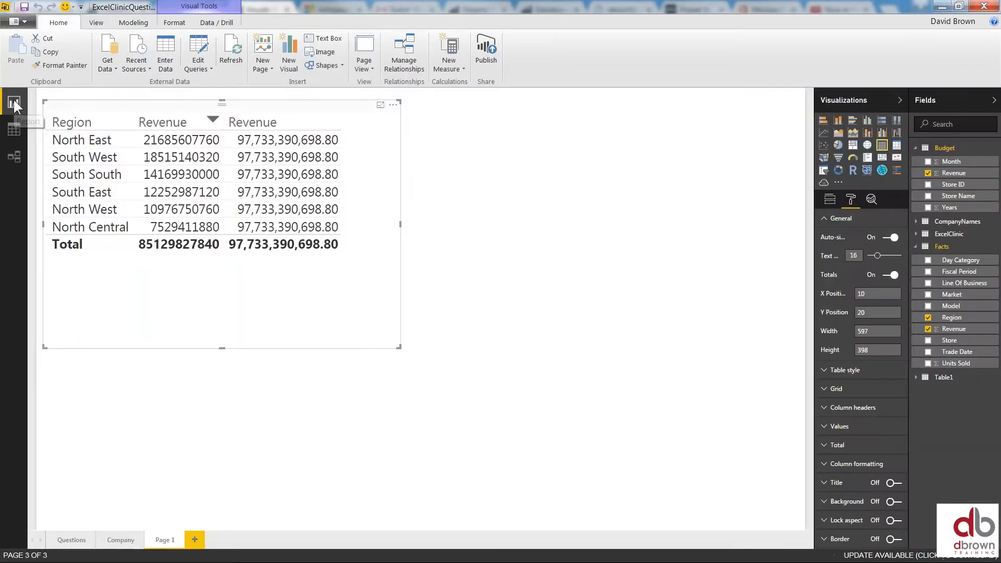
Browse the Facts, Table1 and Budget rows in Data view, then switch to Relationships view
click(14, 129)
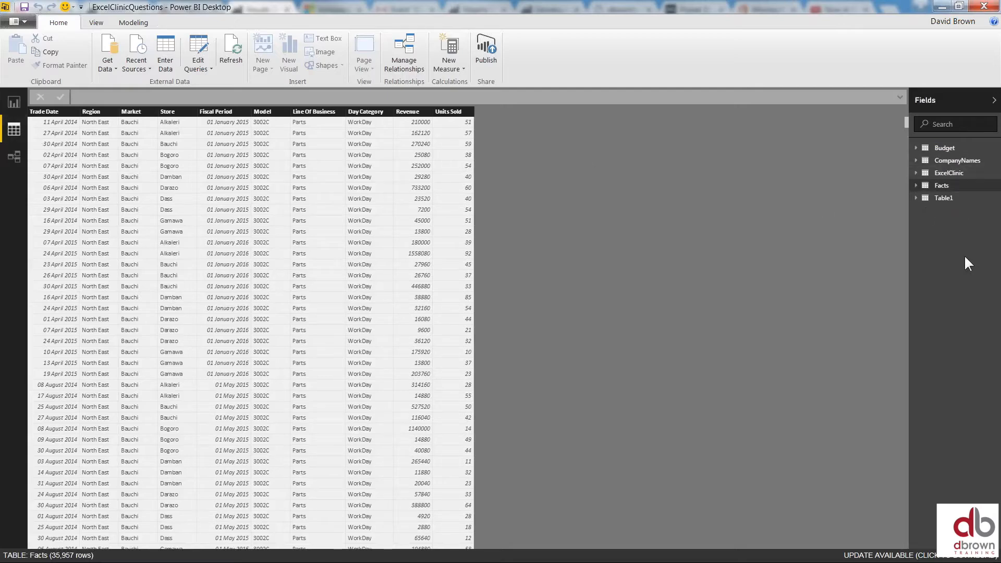
click(944, 198)
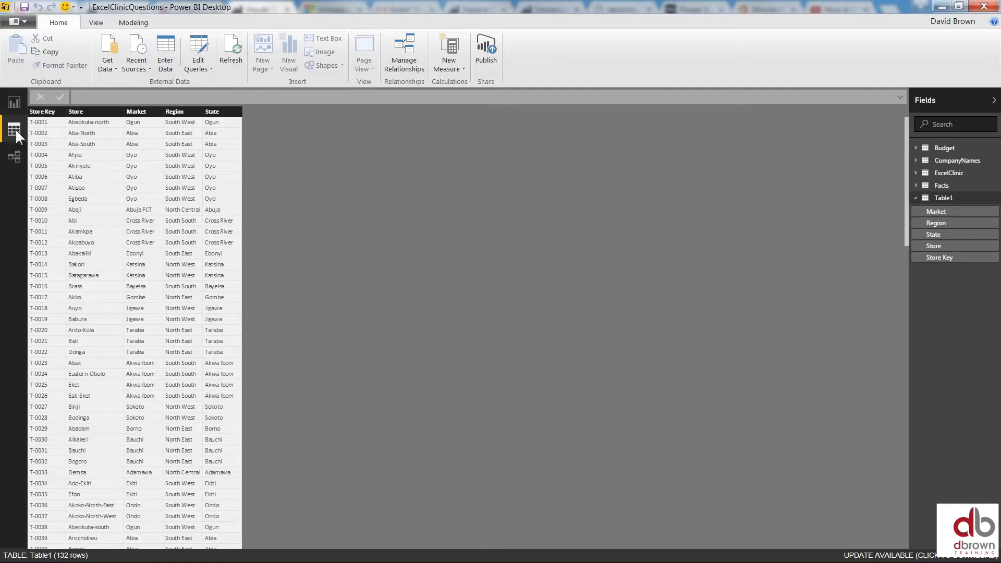
click(945, 148)
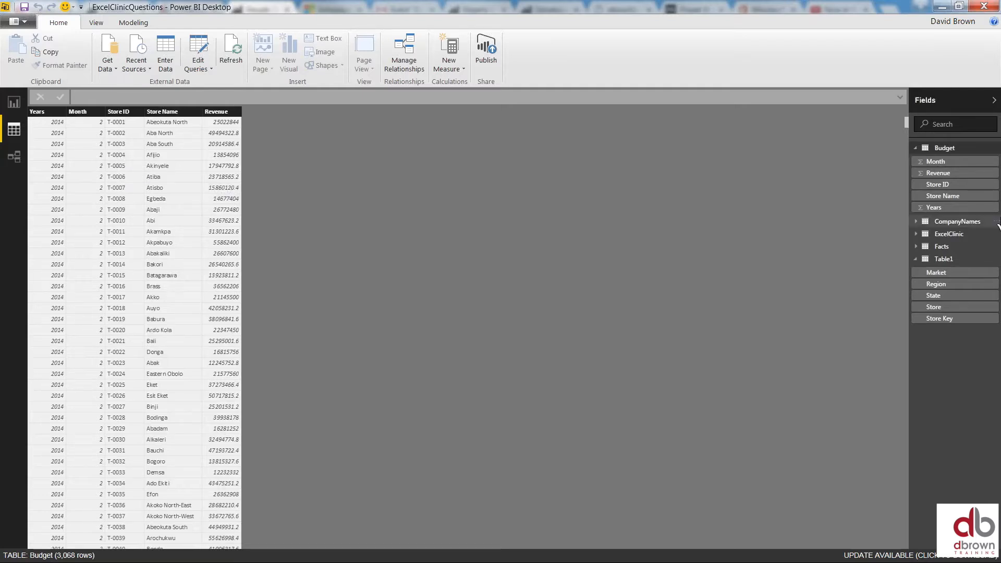
click(950, 260)
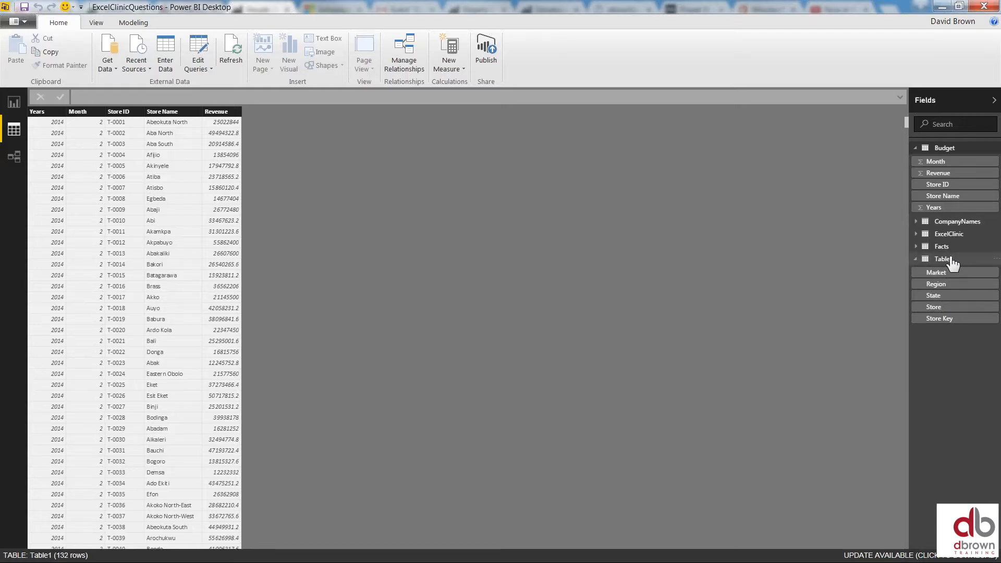
click(942, 259)
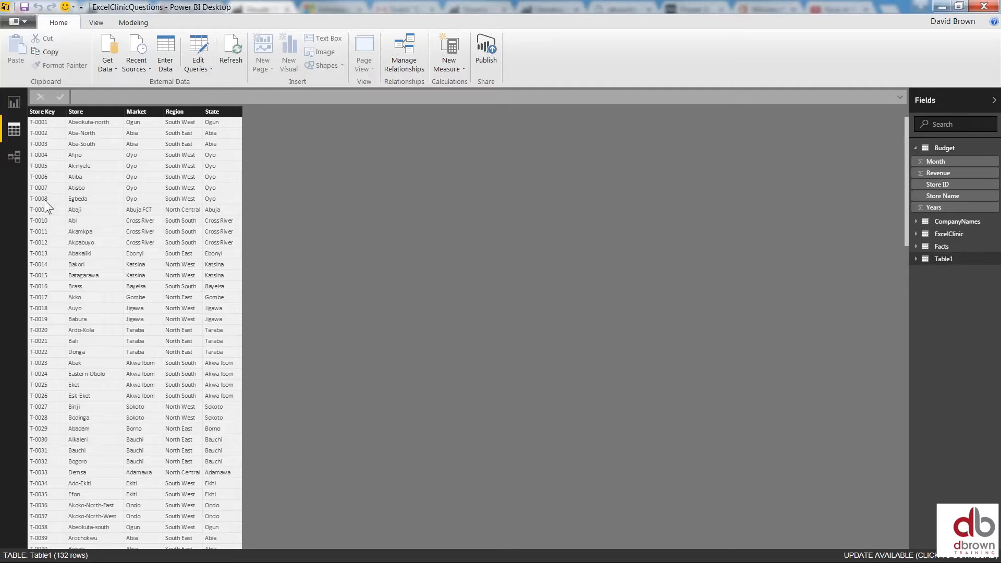
click(944, 148)
click(945, 149)
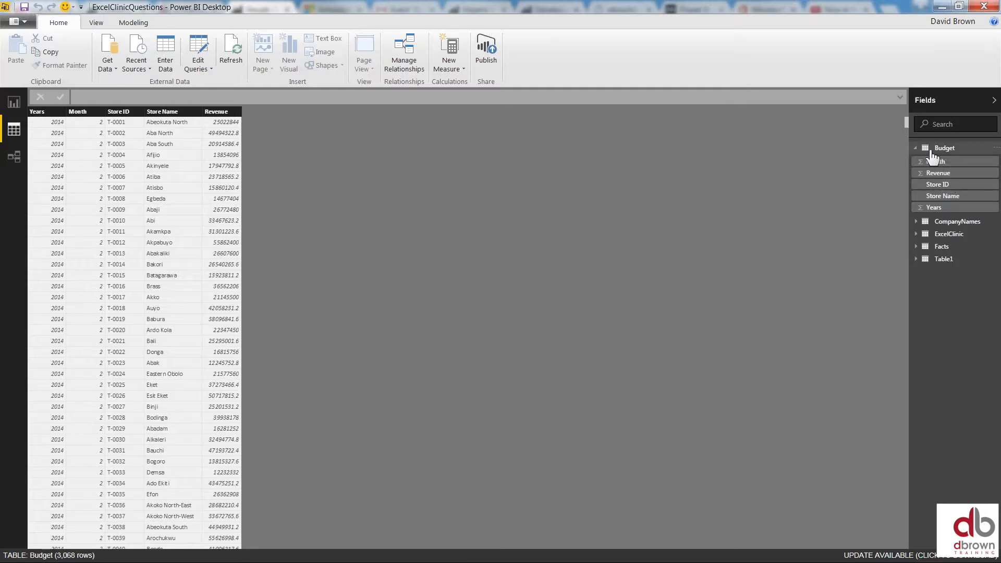
click(944, 249)
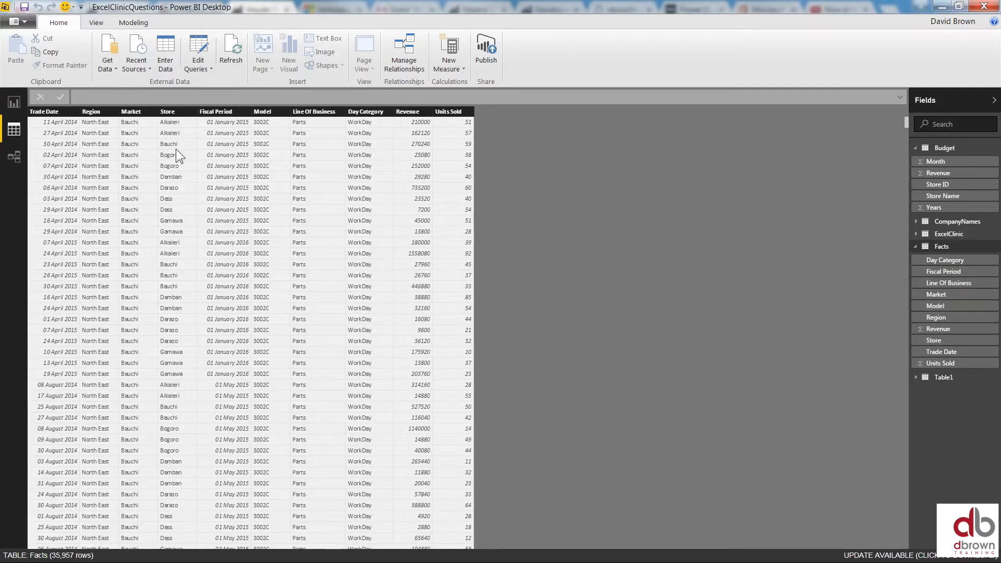
click(13, 154)
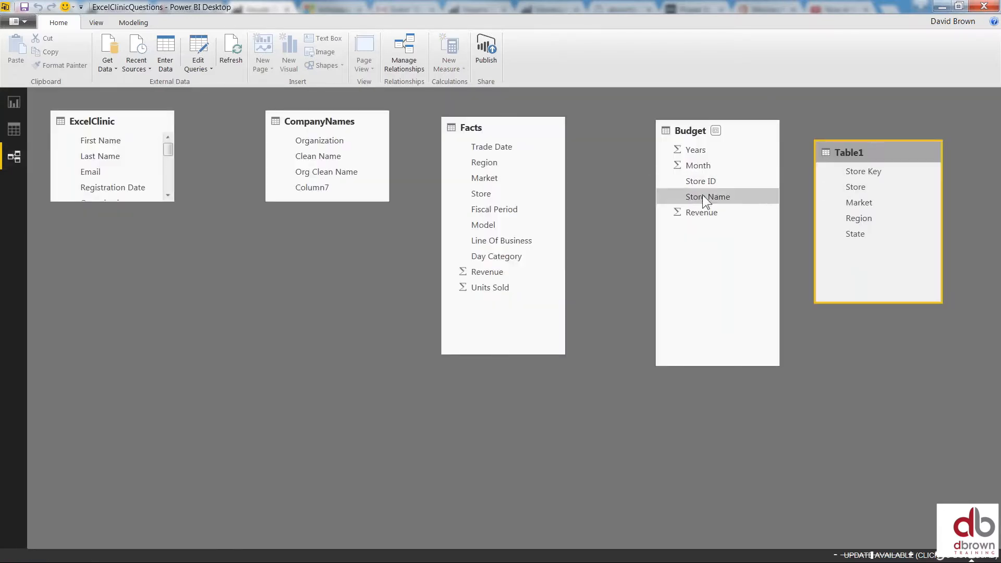
Link Budget Store ID to Table1 Store Key and Facts Store to Table1 Store, placing Table1 below
click(705, 180)
drag(706, 179, 858, 175)
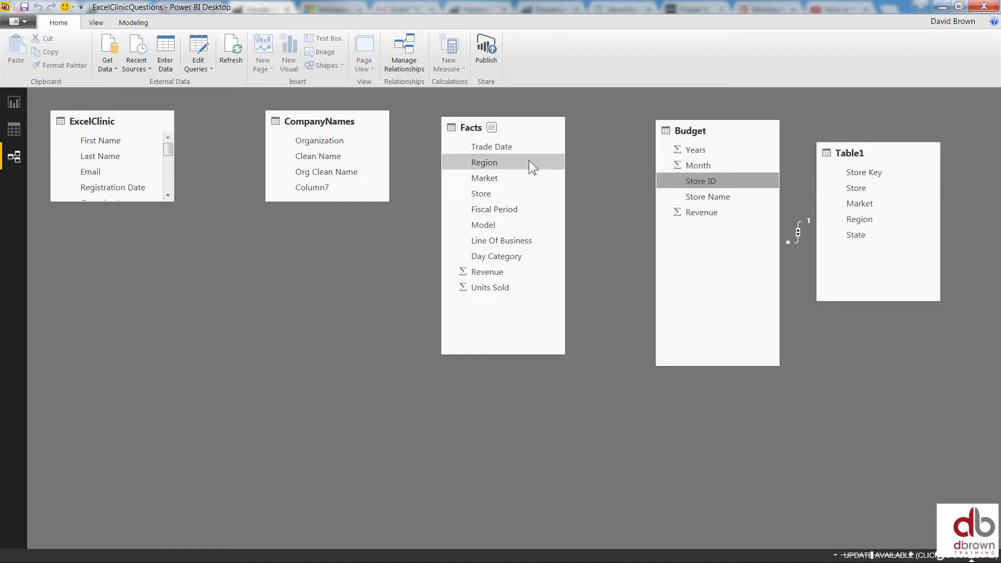
drag(492, 192, 858, 191)
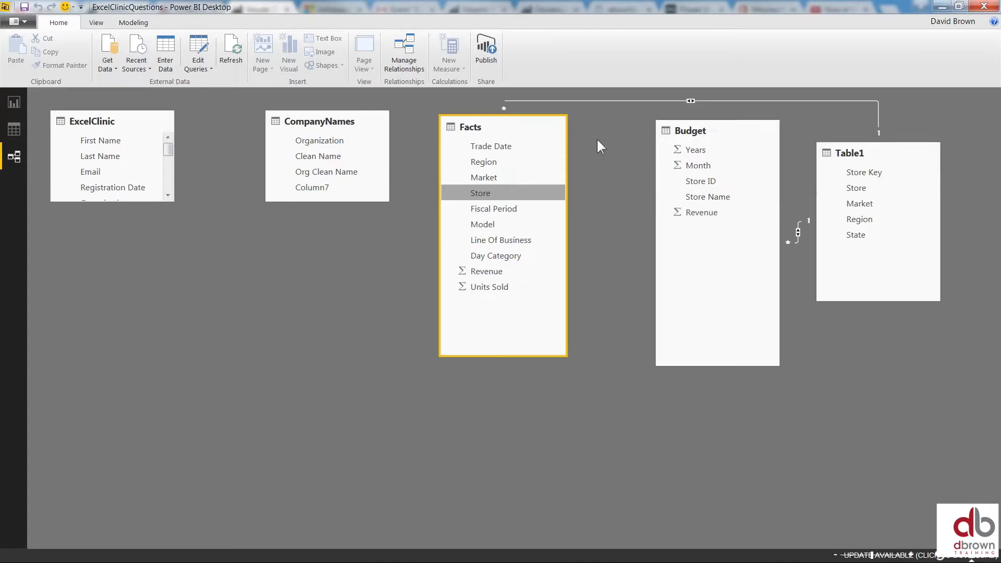
drag(925, 153, 652, 386)
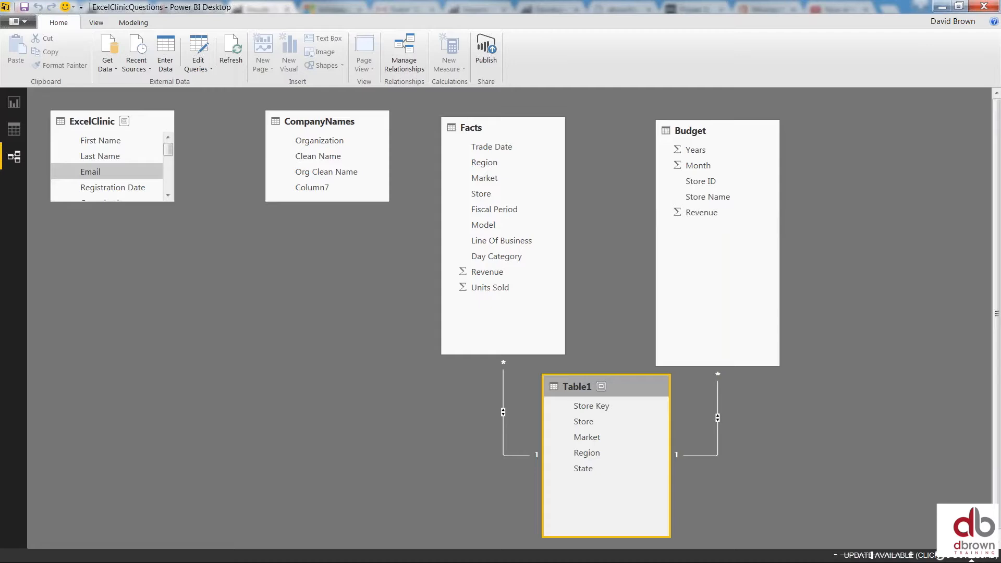
click(12, 103)
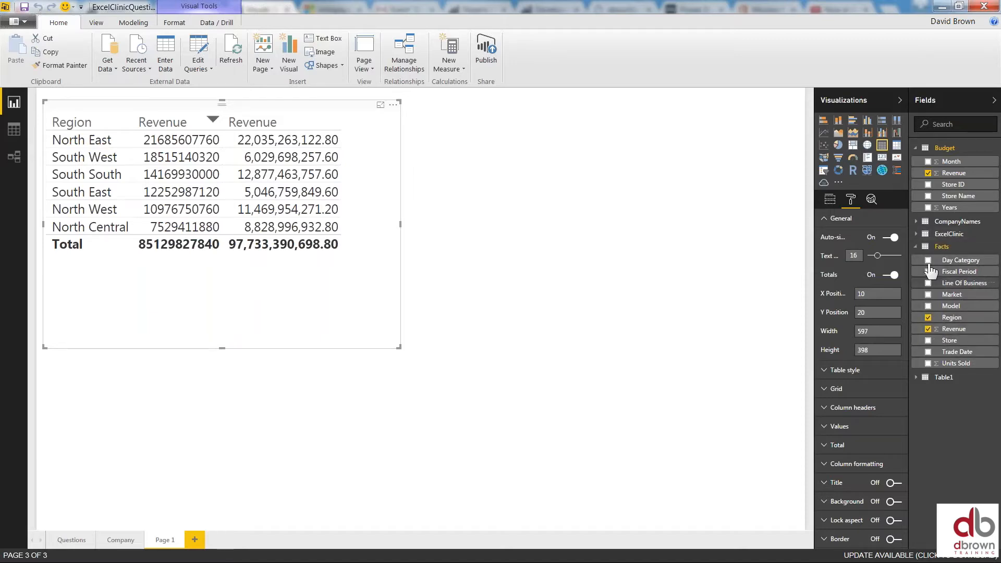
Replace Facts' Region with Table1's Region and make it the table's first column
click(928, 317)
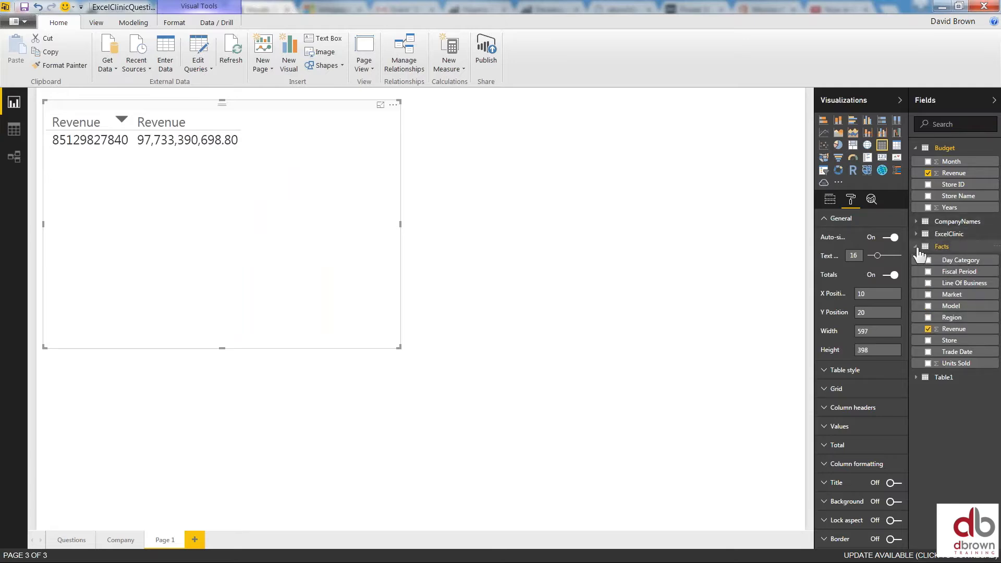
click(917, 247)
click(918, 259)
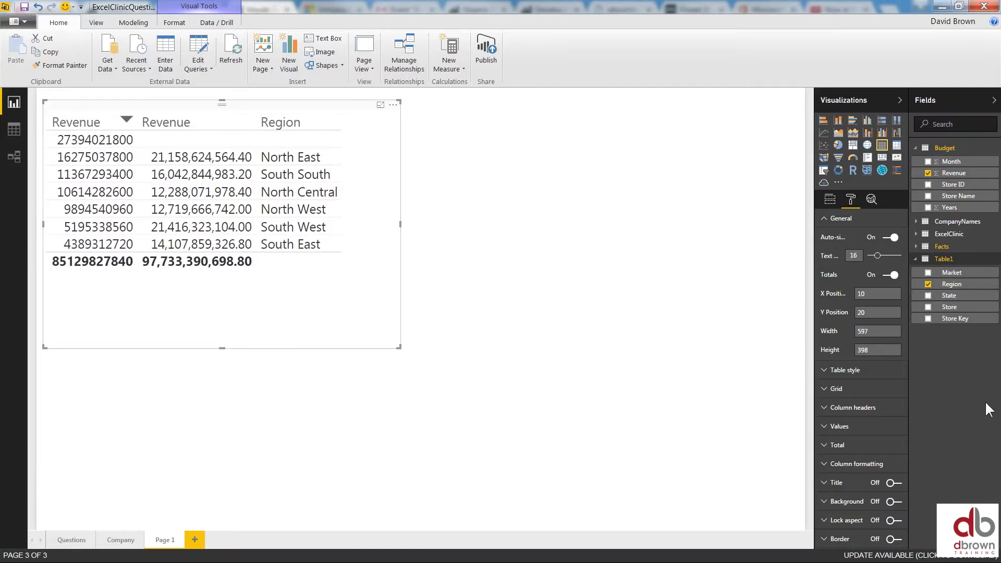
click(829, 199)
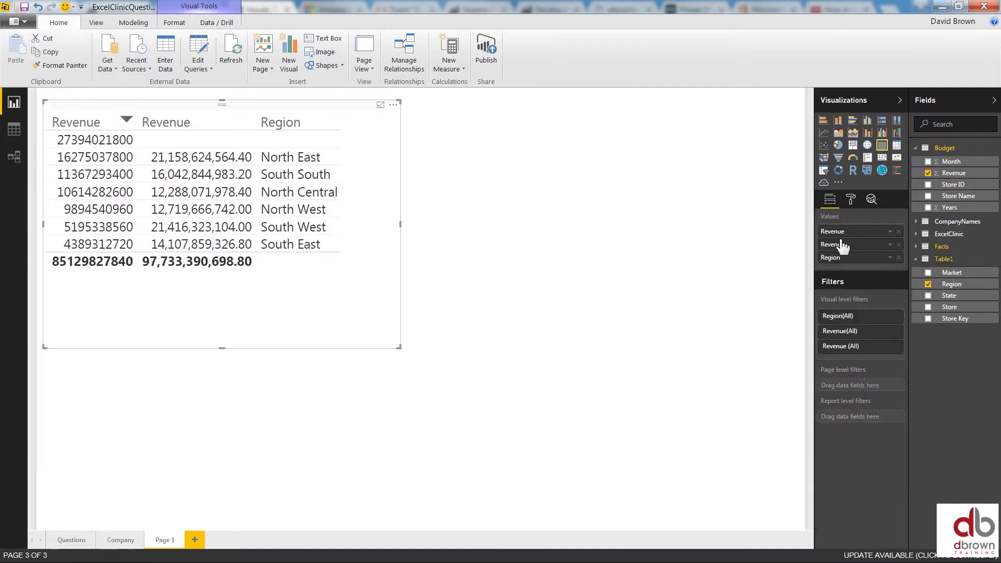
drag(846, 260, 849, 229)
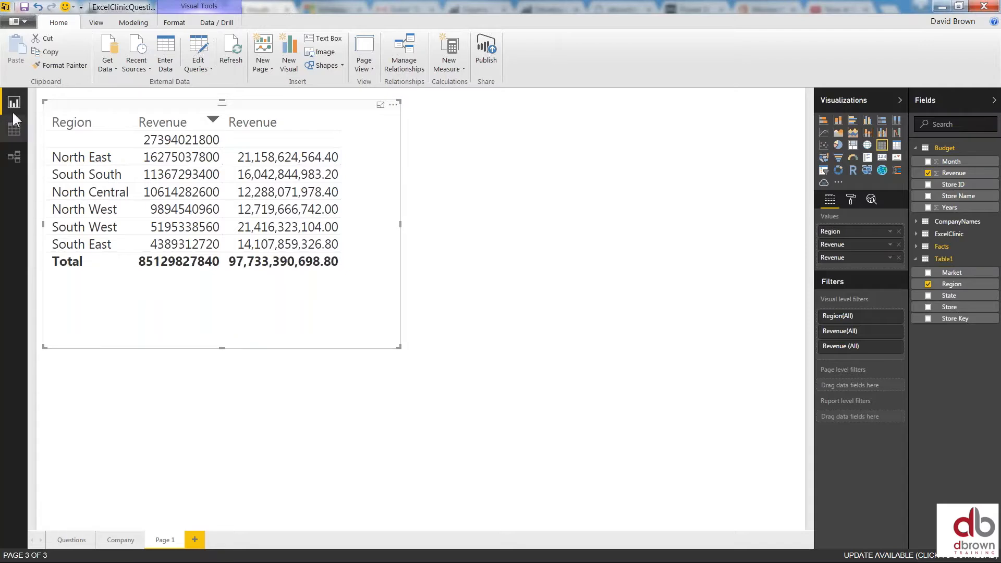
click(17, 154)
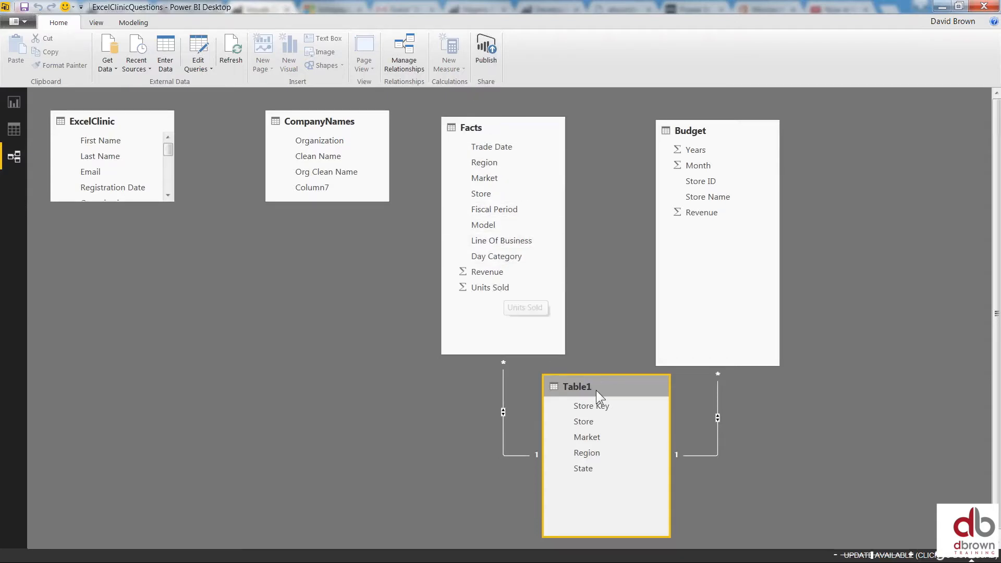
mouse_move(614, 389)
mouse_down()
mouse_move(605, 368)
mouse_move(621, 367)
mouse_move(605, 318)
mouse_move(627, 341)
mouse_move(610, 377)
mouse_up()
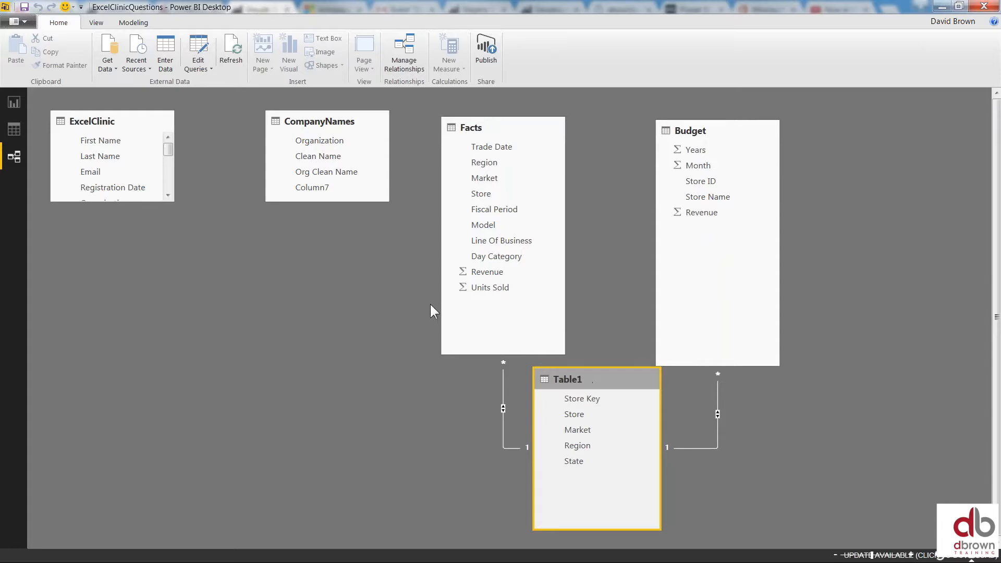
click(17, 104)
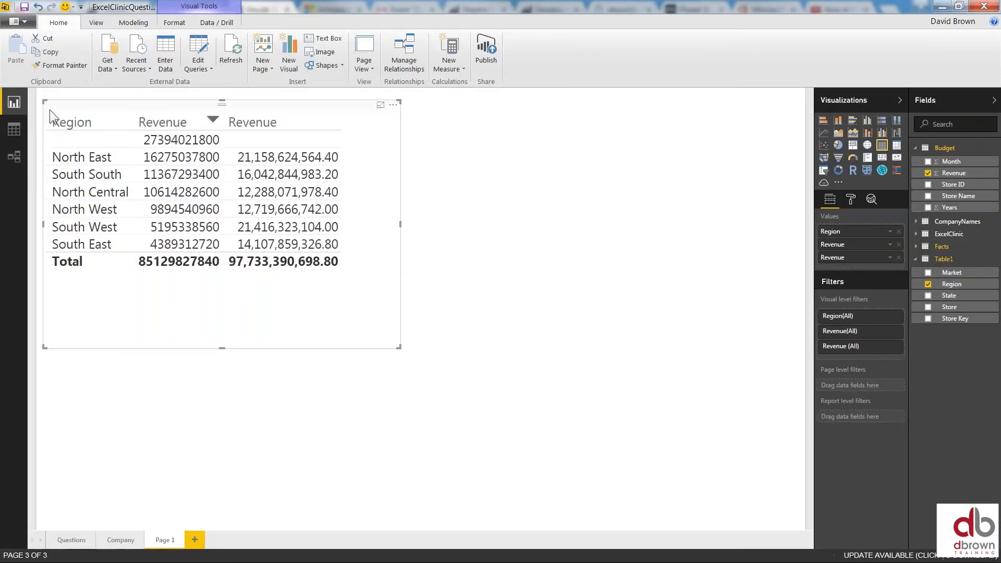
Add a filled map to the right of the Region table and enlarge it
click(550, 165)
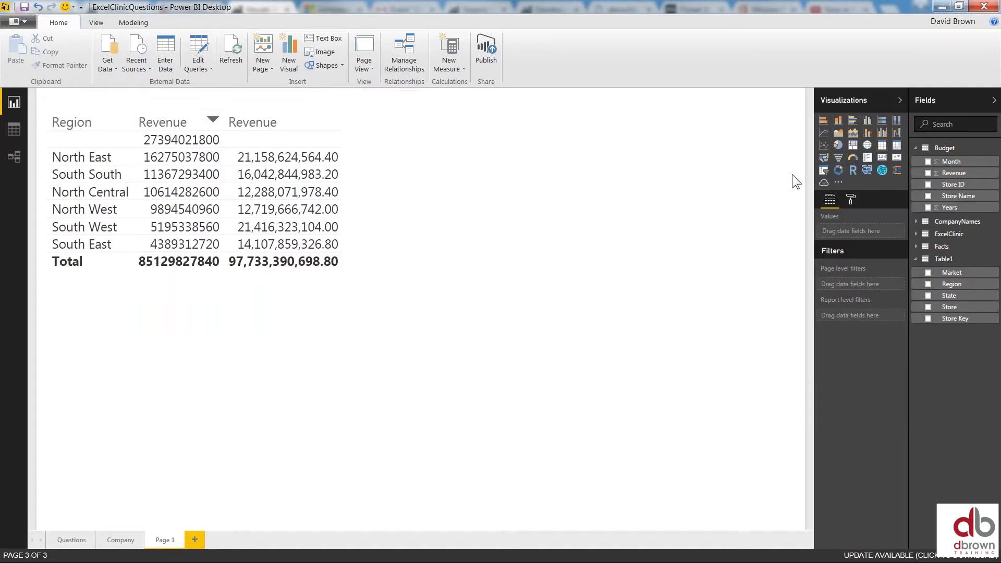
click(825, 158)
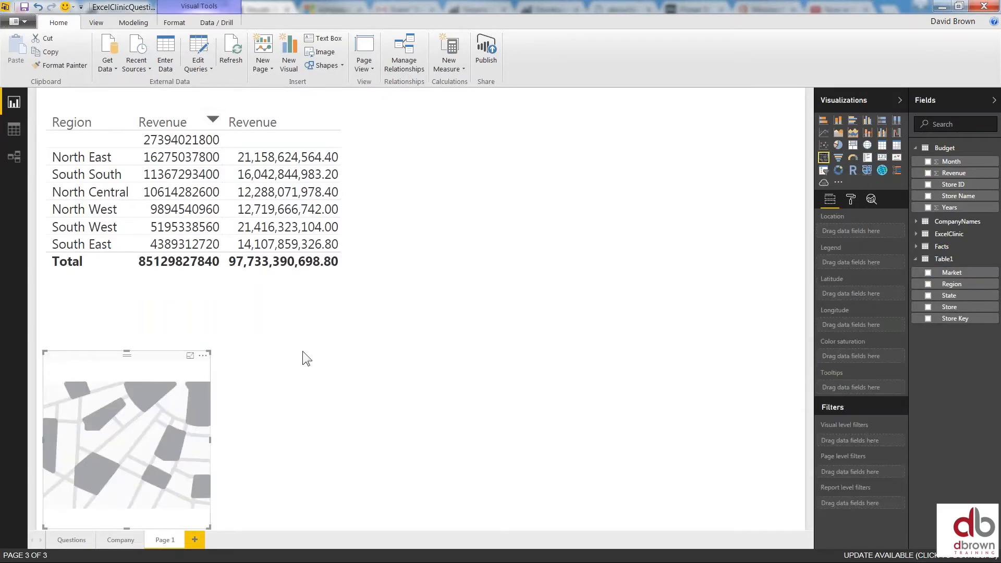
drag(126, 354, 464, 154)
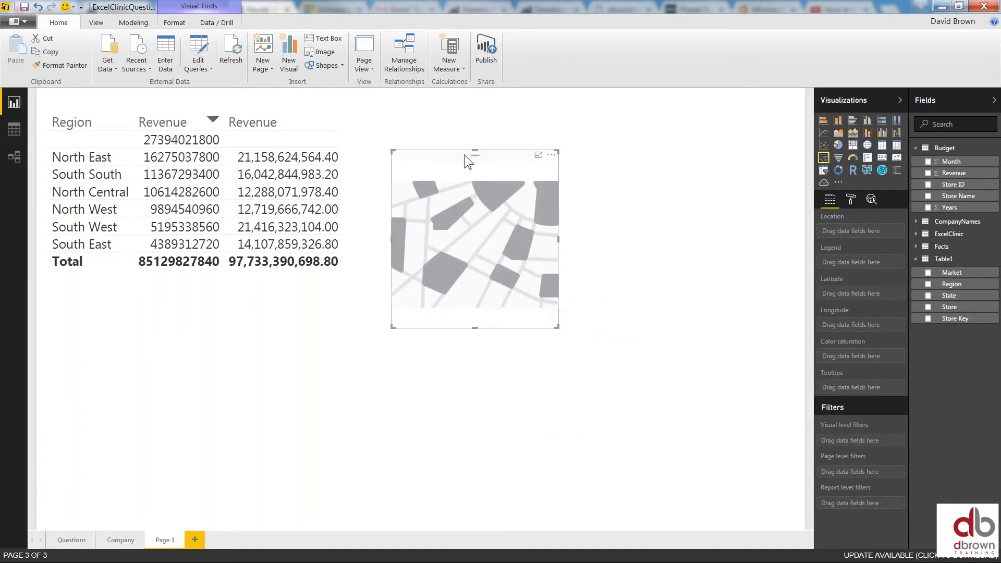
drag(560, 322, 762, 441)
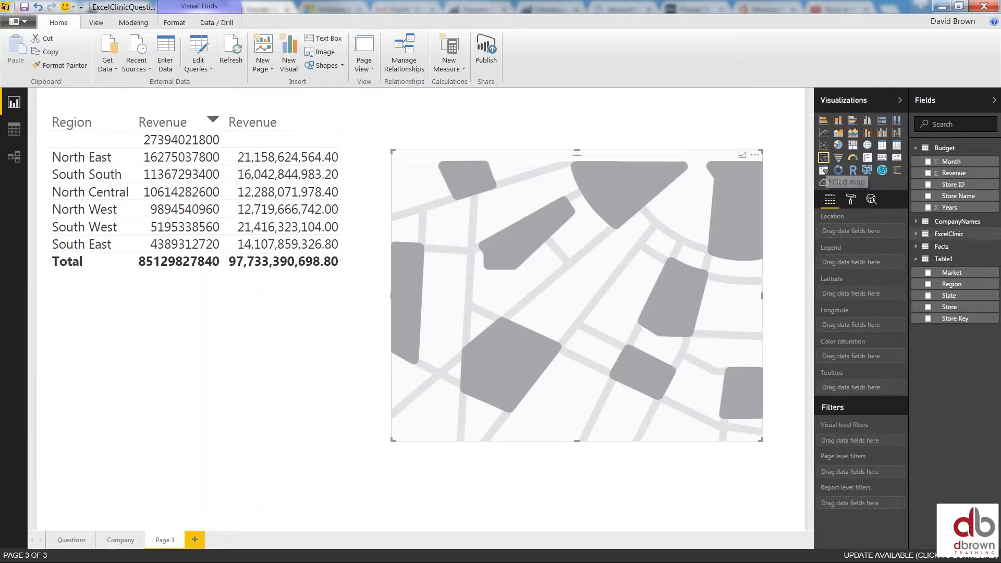
click(915, 150)
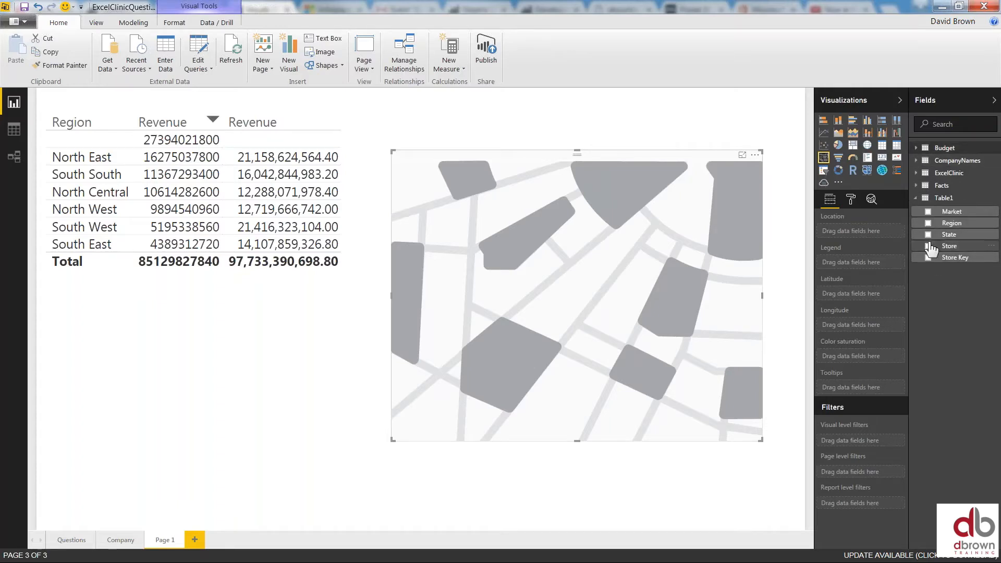
click(916, 198)
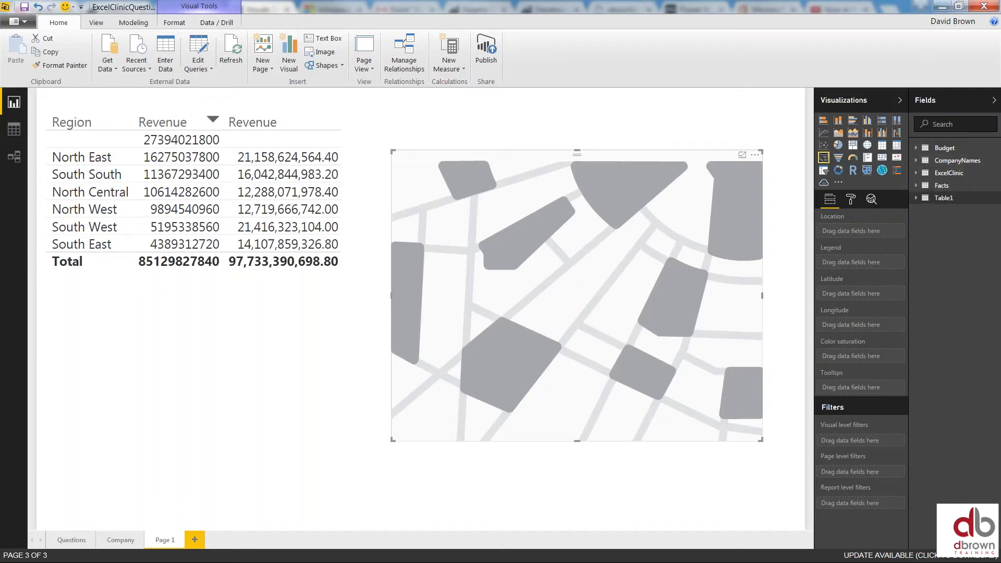
Set Table1's State as the map's Location and shade it by Facts Revenue
click(917, 198)
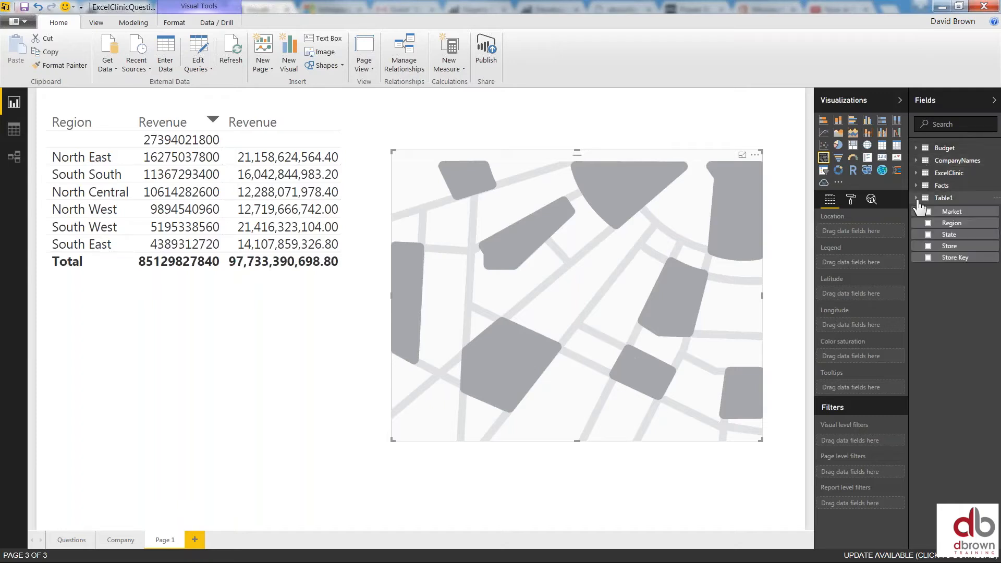
click(929, 235)
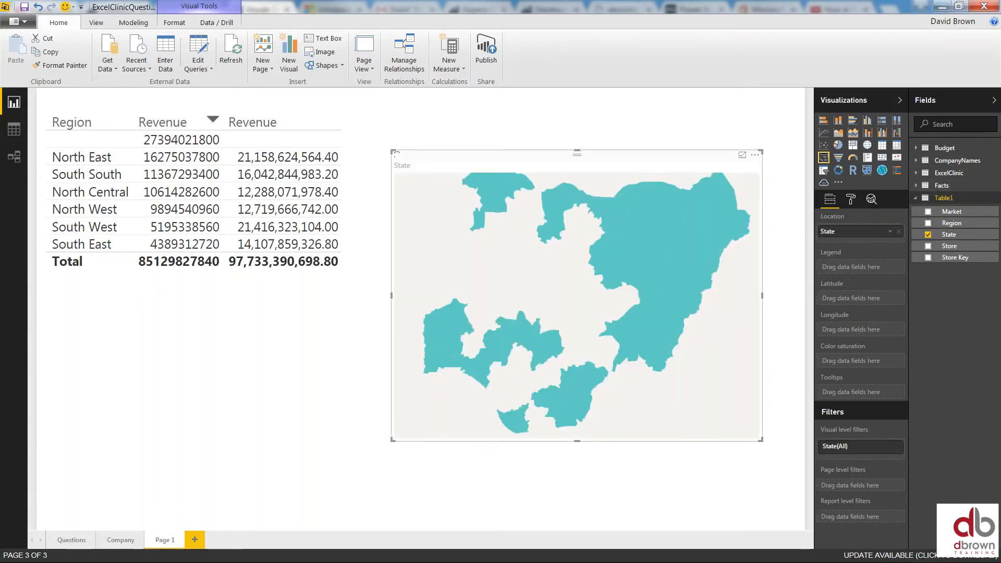
click(919, 187)
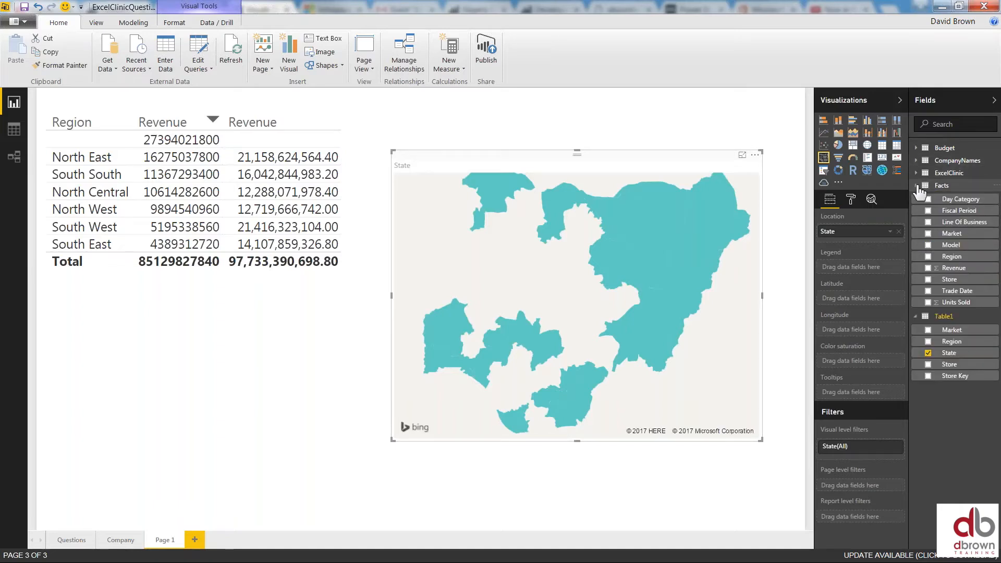
click(928, 268)
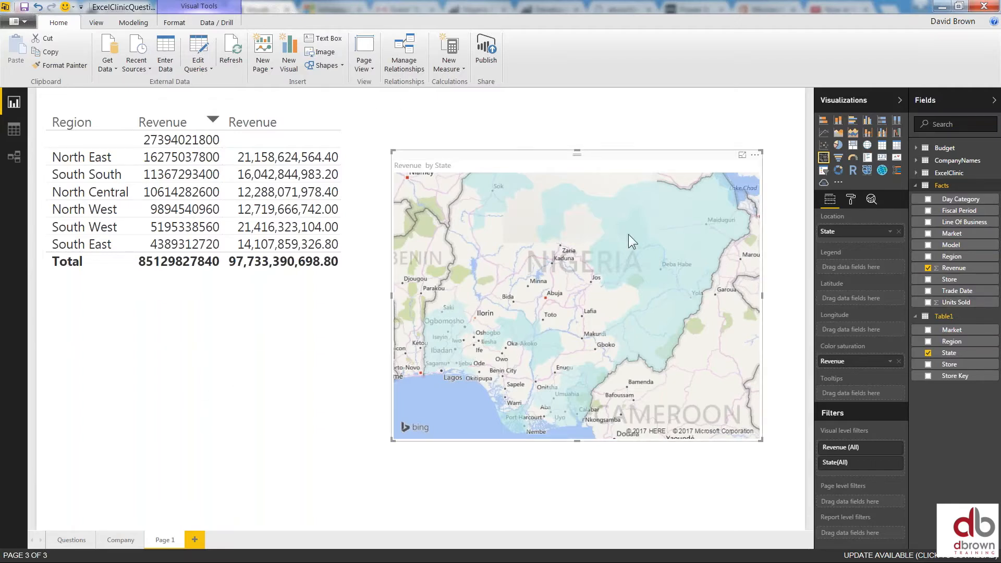
mouse_move(611, 243)
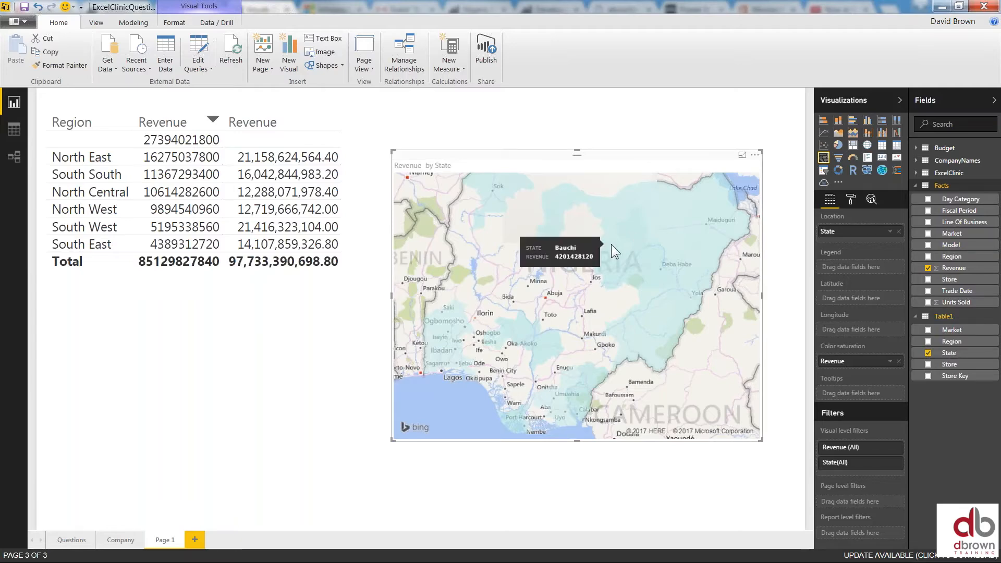
Cross-filter the Region table by selecting Bauchi, then Sokoto and Katsina on the map
click(611, 244)
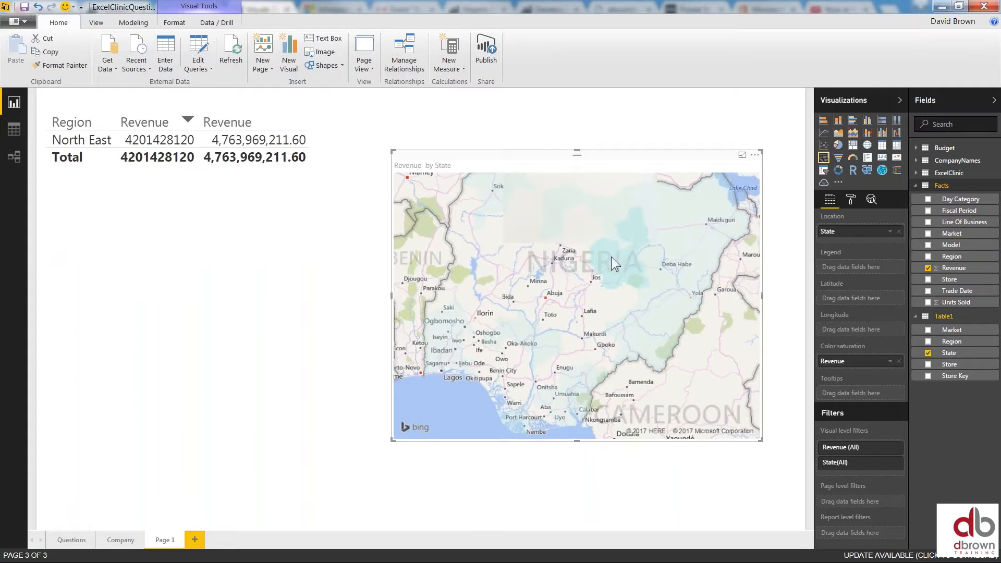
mouse_move(598, 215)
click(613, 254)
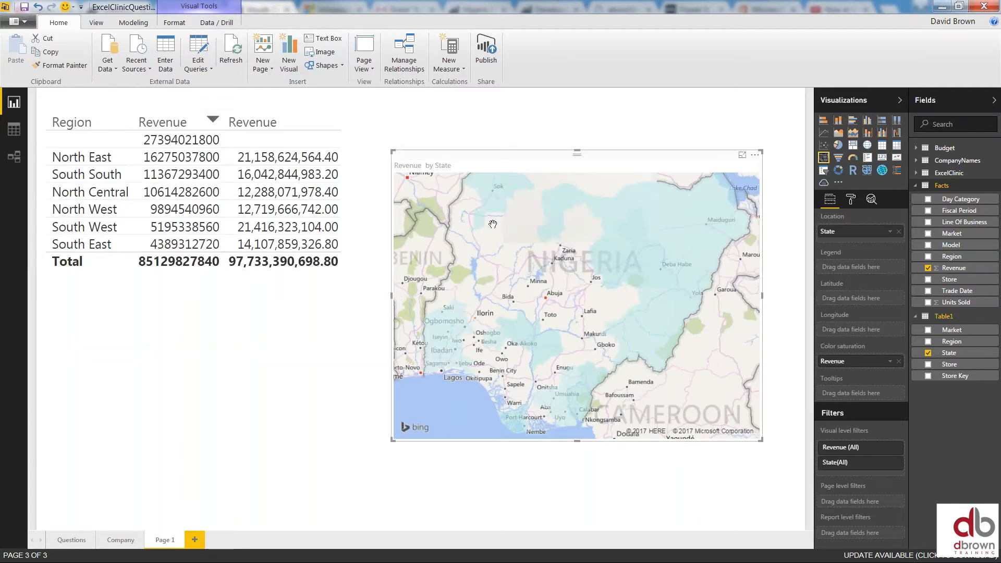
click(489, 186)
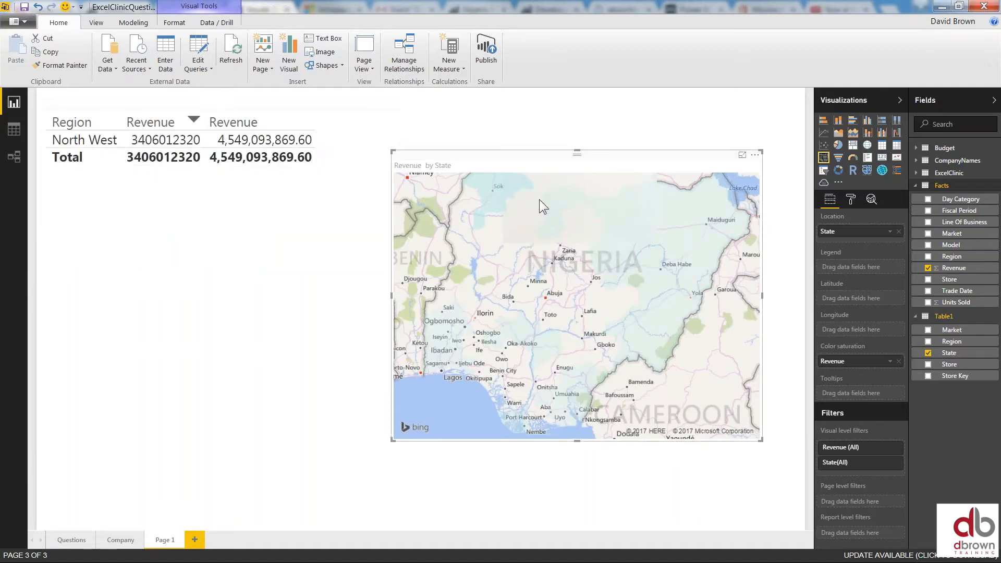
click(567, 198)
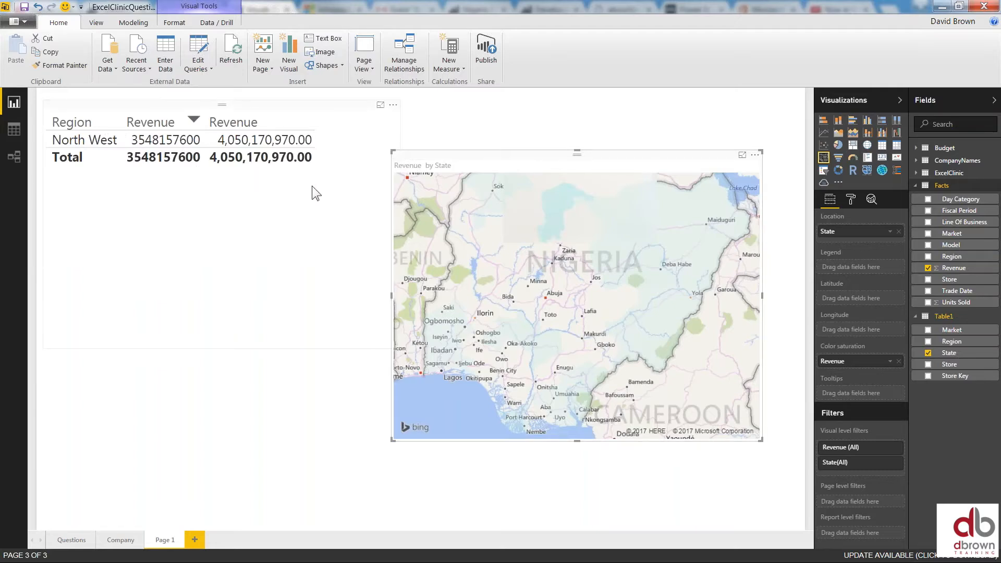
click(916, 186)
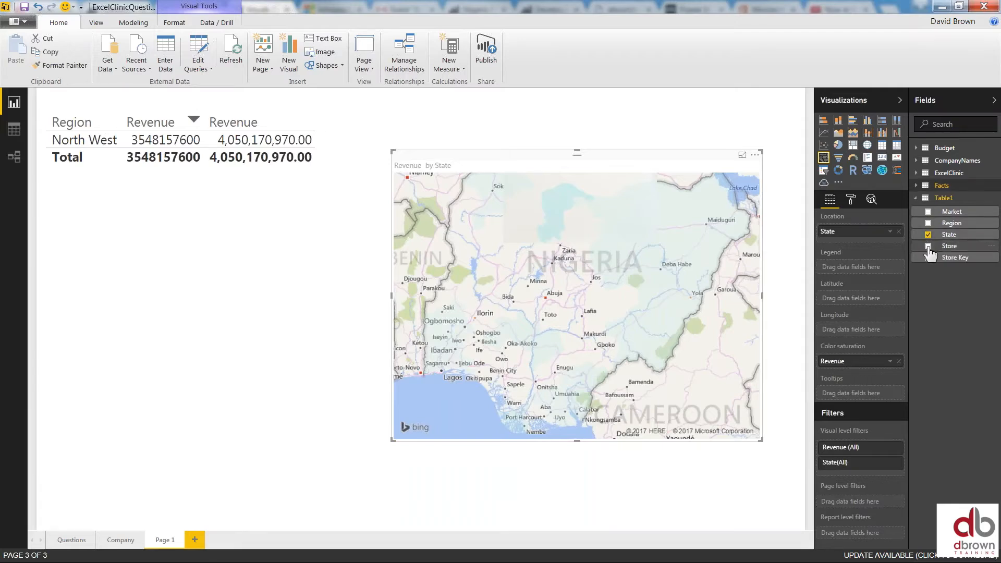
Swap Region for Store in the revenue table's Values
click(268, 106)
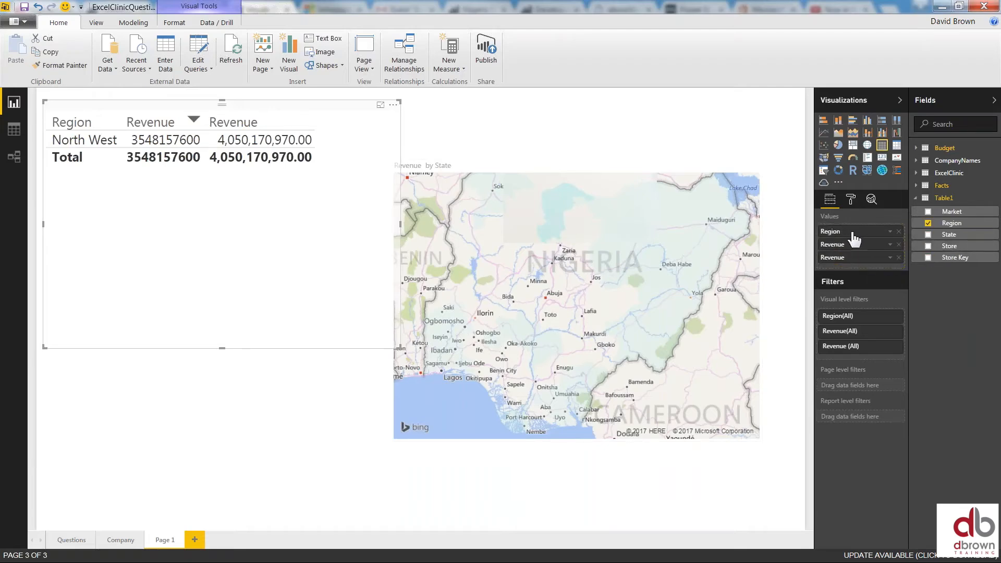
click(898, 233)
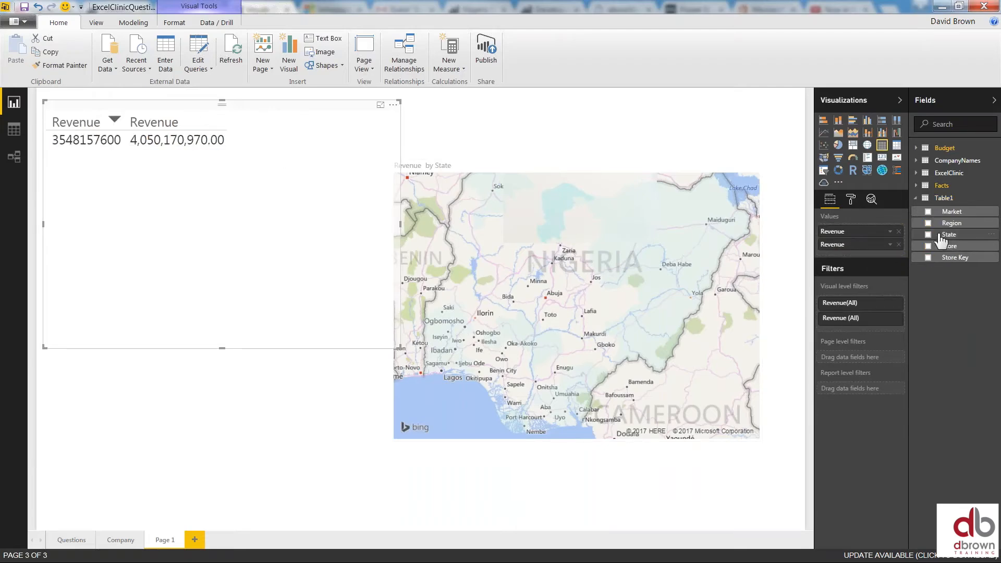
drag(951, 247, 858, 234)
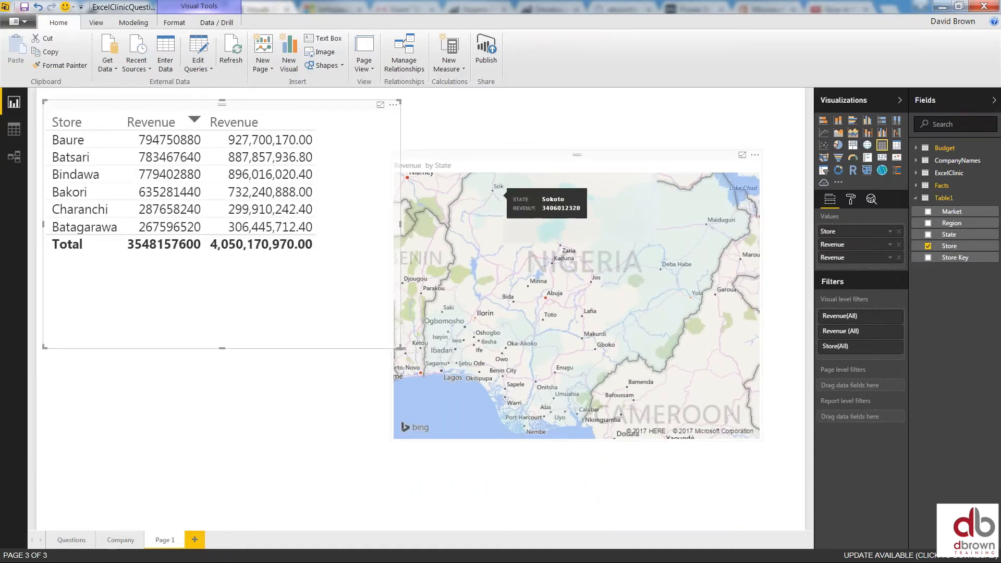
Cross-filter the stores by Sokoto, Bauchi, Yobe, Gombe, Taraba and finally Kogi on the map
click(492, 205)
click(492, 205)
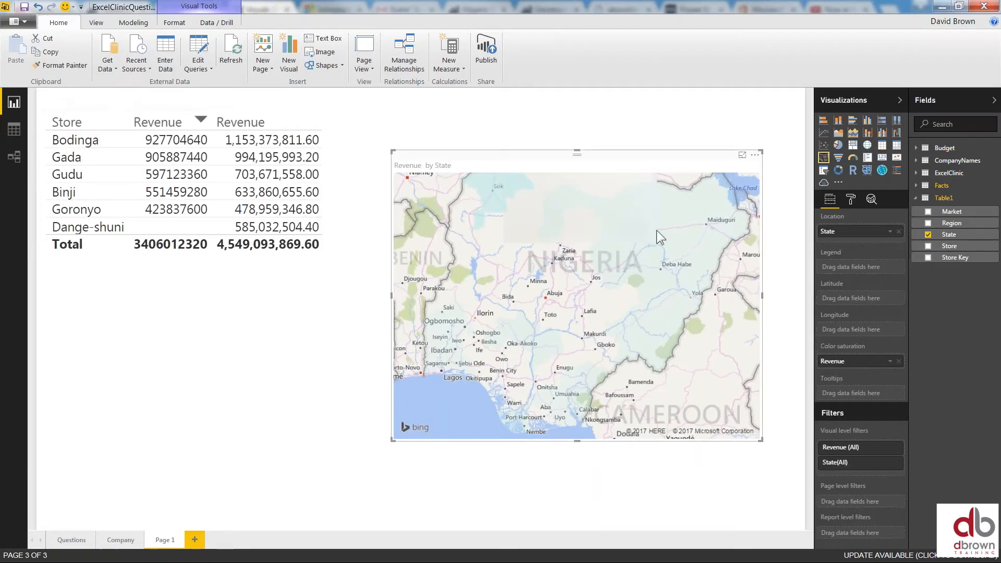
click(643, 219)
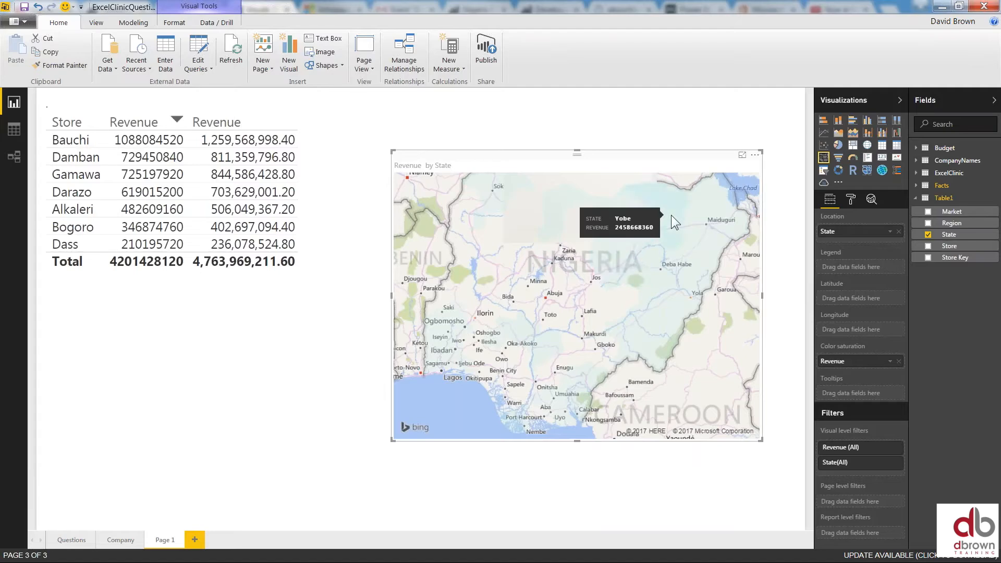
click(671, 215)
click(673, 274)
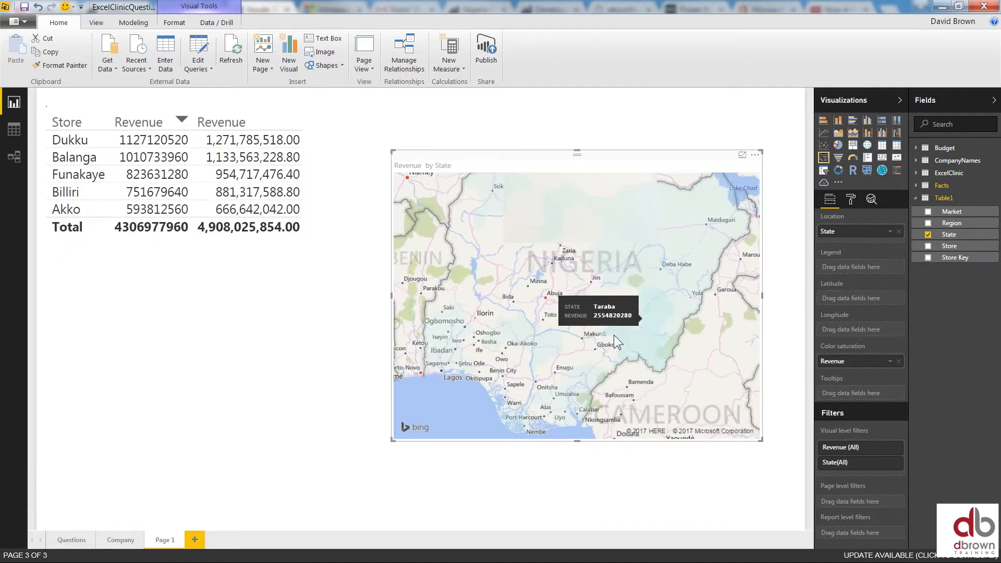
click(614, 335)
click(528, 340)
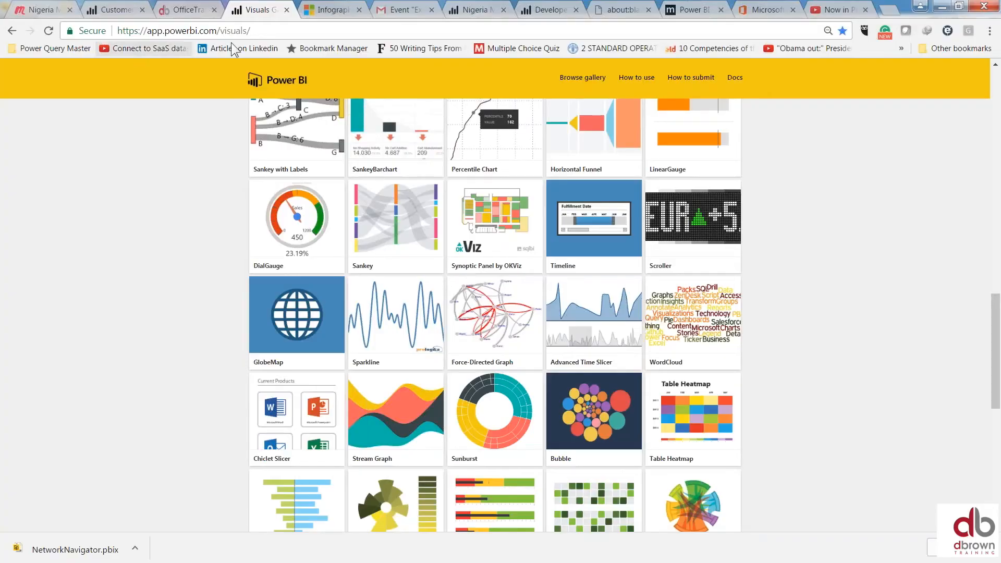
Flip through the coupons, visuals gallery and Customer Profitability tabs to the Nigeria meetup page
click(192, 11)
click(251, 12)
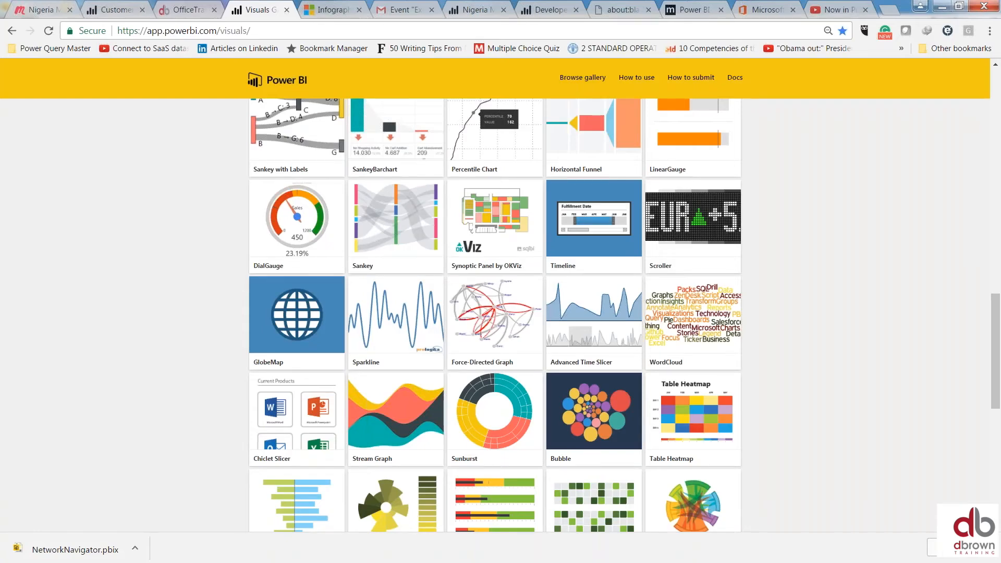
click(116, 12)
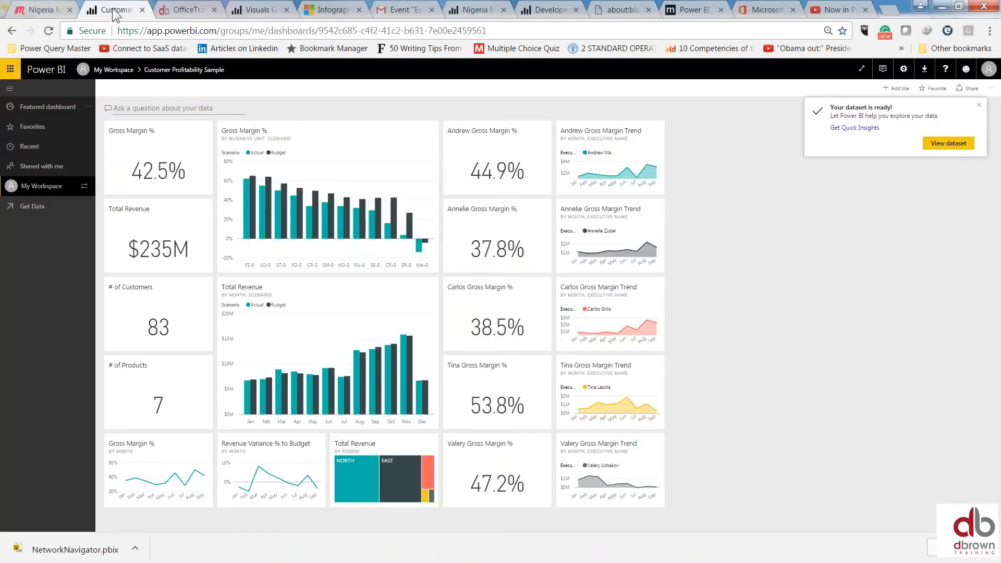
click(50, 12)
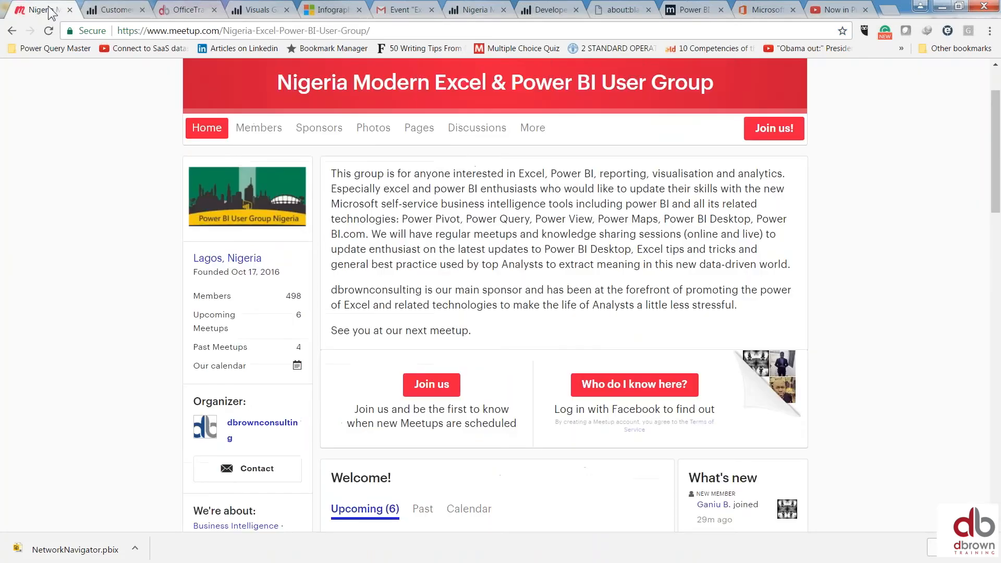
Scroll through the pbiusergroup.com community page, then advance the slideshow to the online course slide
click(475, 10)
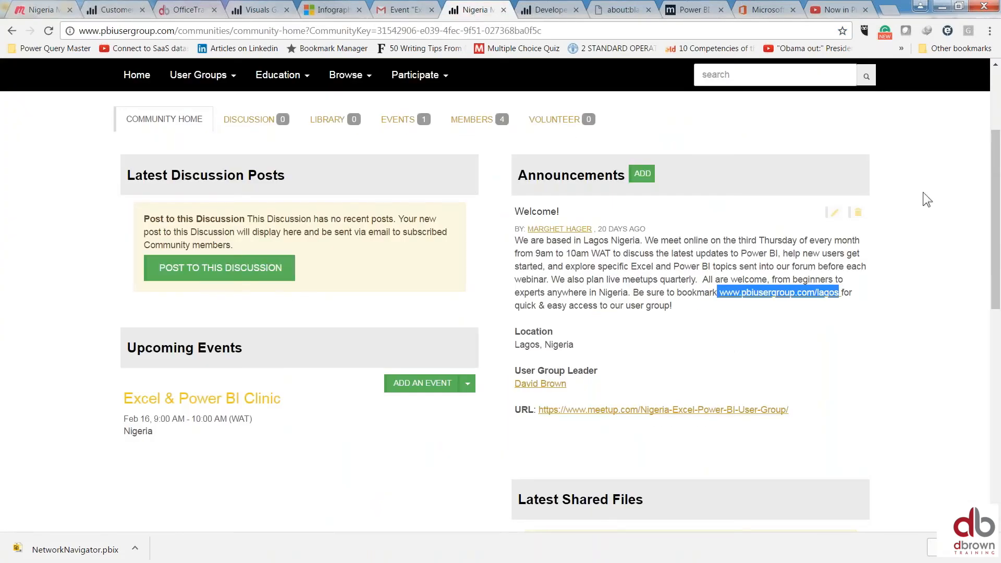
scroll(990, 198, up, 2)
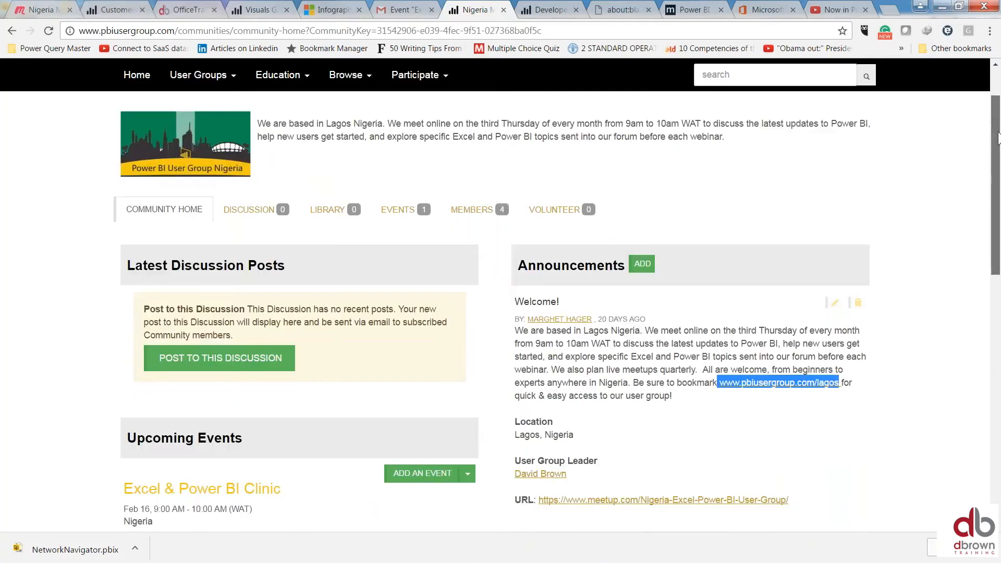
scroll(998, 136, up, 2)
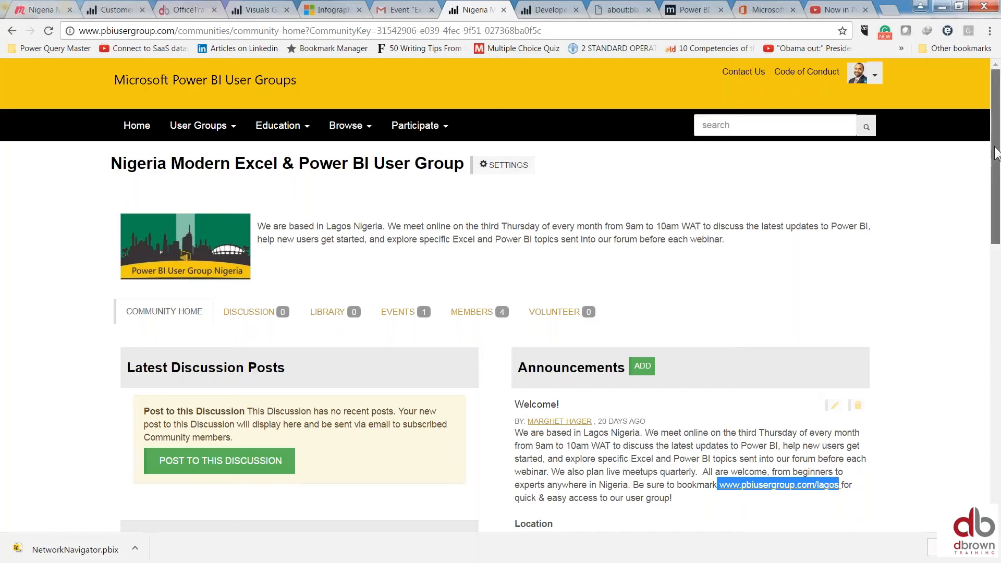
drag(994, 164, 998, 251)
scroll(399, 248, down, 1)
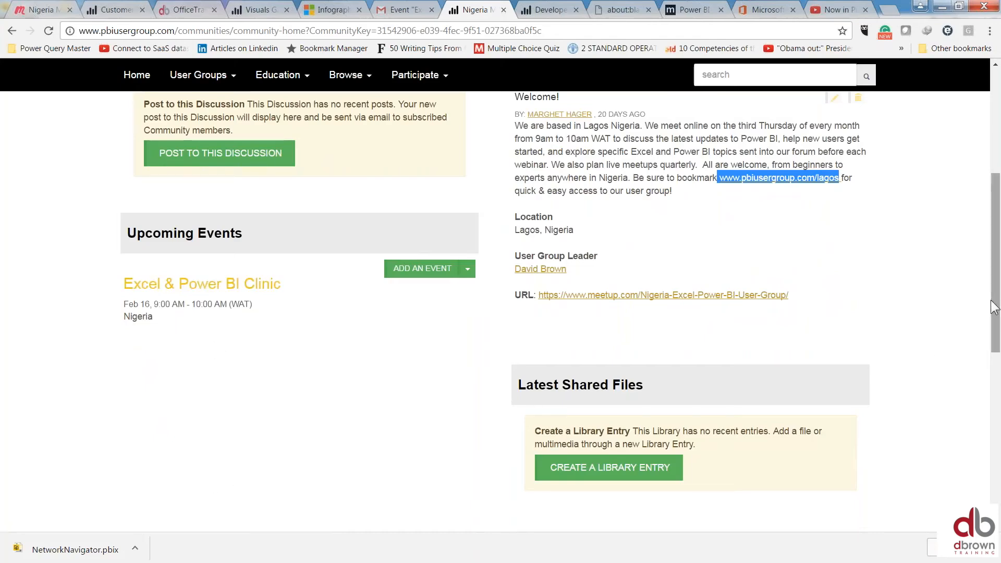
drag(996, 308, 998, 282)
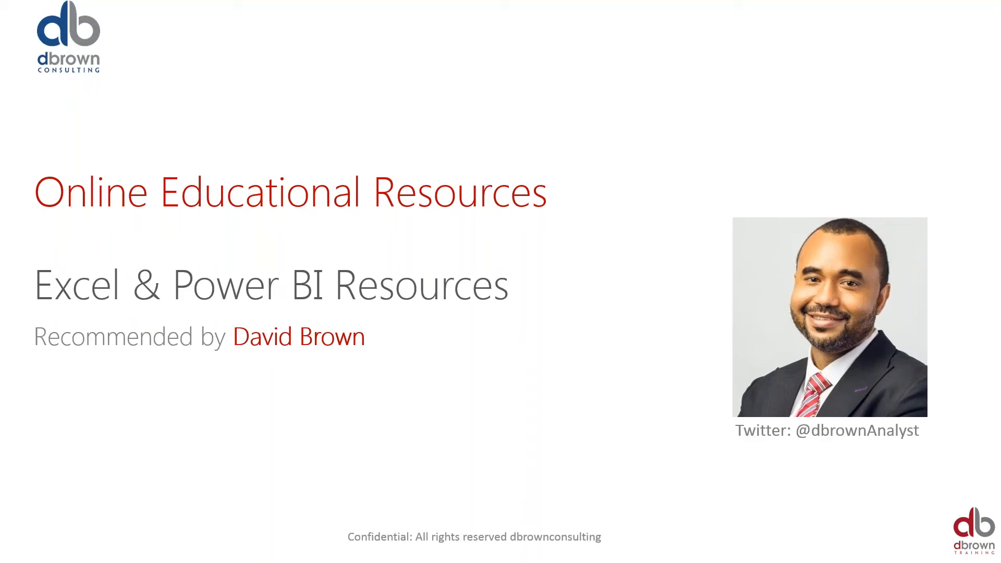
key(Right)
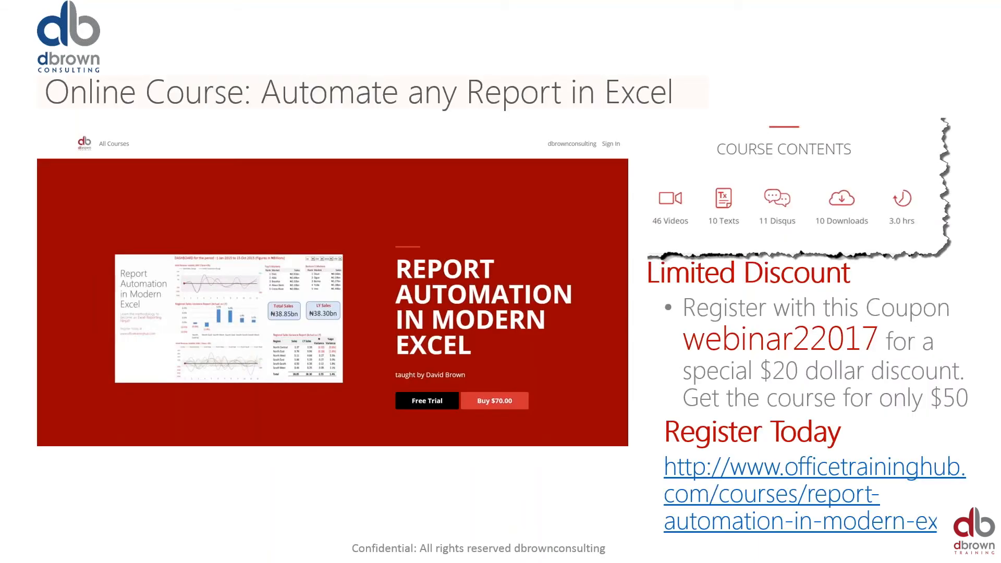